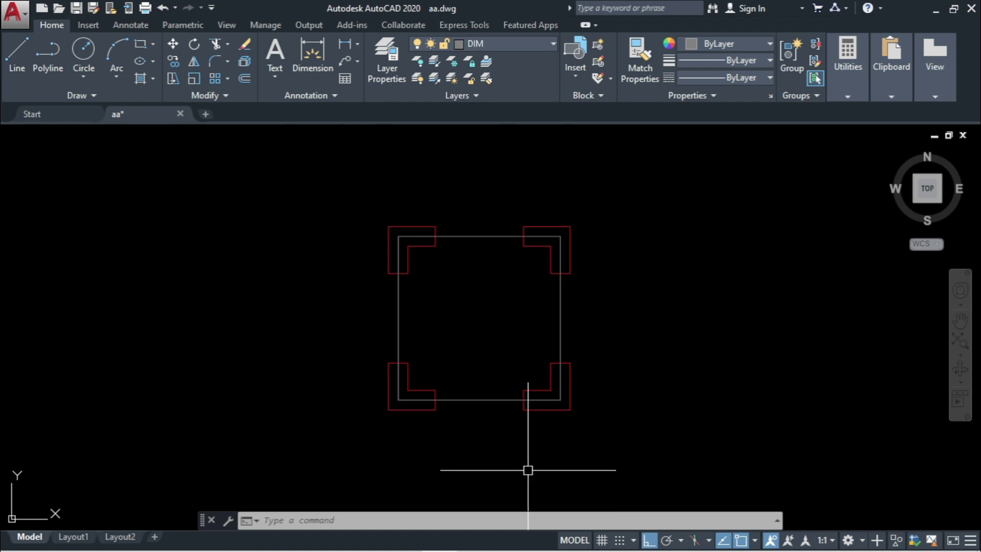
- Copy the upper-right L-shaped column outline from its lower inner corner to the empty space right of the square plan
{"action": "scroll", "coordinate": [593, 232], "scroll_direction": "up", "scroll_amount": 5}
{"action": "left_click", "coordinate": [536, 233]}
{"action": "left_click", "coordinate": [479, 190]}
{"action": "left_click", "coordinate": [324, 270]}
{"action": "left_click", "coordinate": [308, 262]}
{"action": "left_click", "coordinate": [360, 298]}
{"action": "left_click", "coordinate": [424, 378]}
{"action": "left_click", "coordinate": [412, 390]}
{"action": "left_click", "coordinate": [481, 407]}
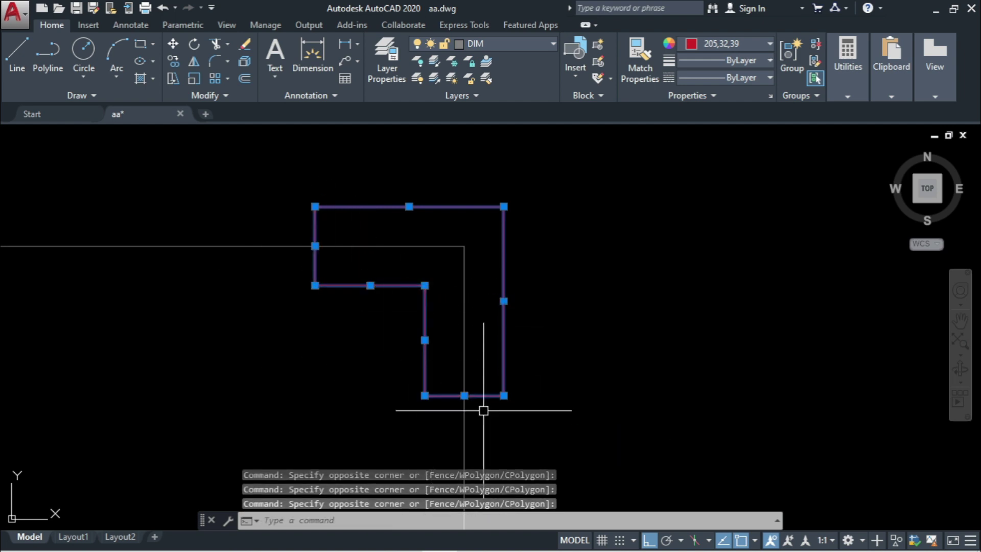
{"action": "type", "text": "CO"}
{"action": "key", "text": "Return"}
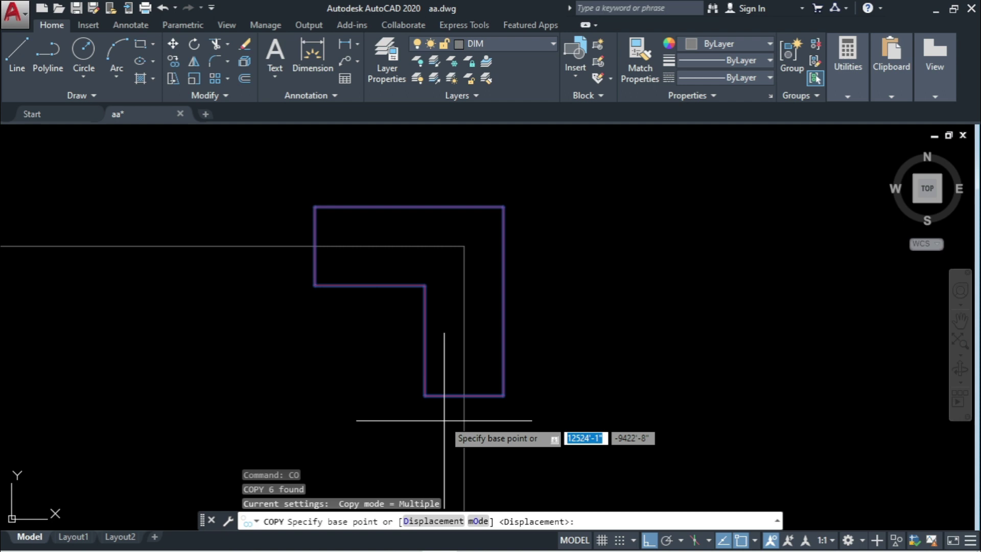
{"action": "left_click", "coordinate": [425, 395]}
{"action": "middle_click_drag", "start_coordinate": [679, 394], "coordinate": [262, 355]}
{"action": "scroll", "coordinate": [263, 354], "scroll_direction": "down", "scroll_amount": 3}
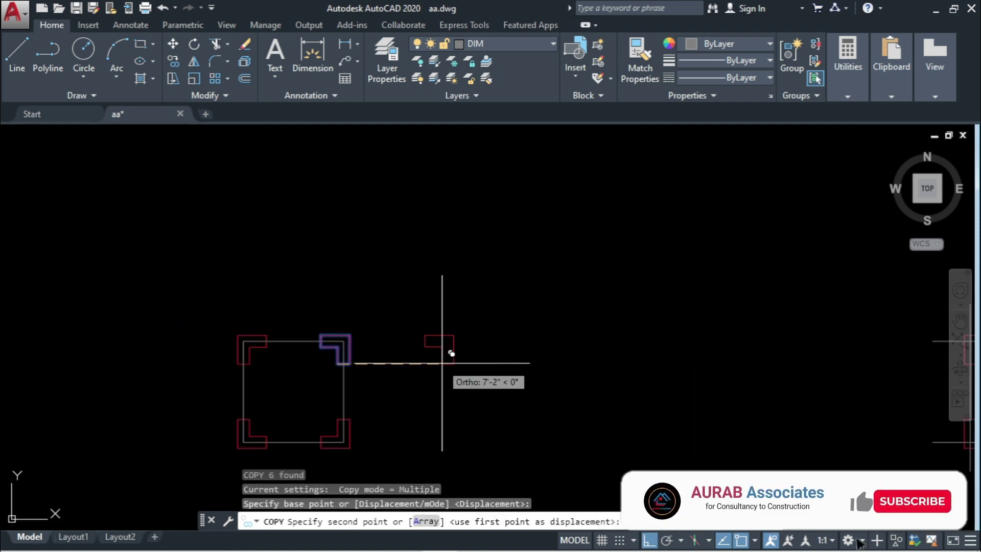
{"action": "left_click", "coordinate": [508, 364]}
{"action": "key", "text": "Escape"}
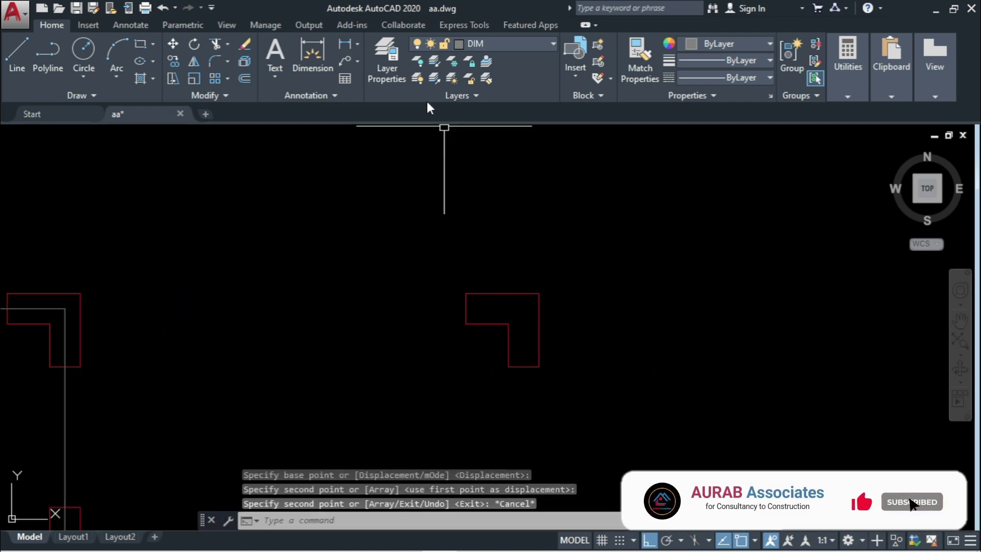
- Add a horizontal linear dimension above the full top edge of the copied L-shaped outline
{"action": "left_click", "coordinate": [343, 45]}
{"action": "scroll", "coordinate": [501, 327], "scroll_direction": "up", "scroll_amount": 3}
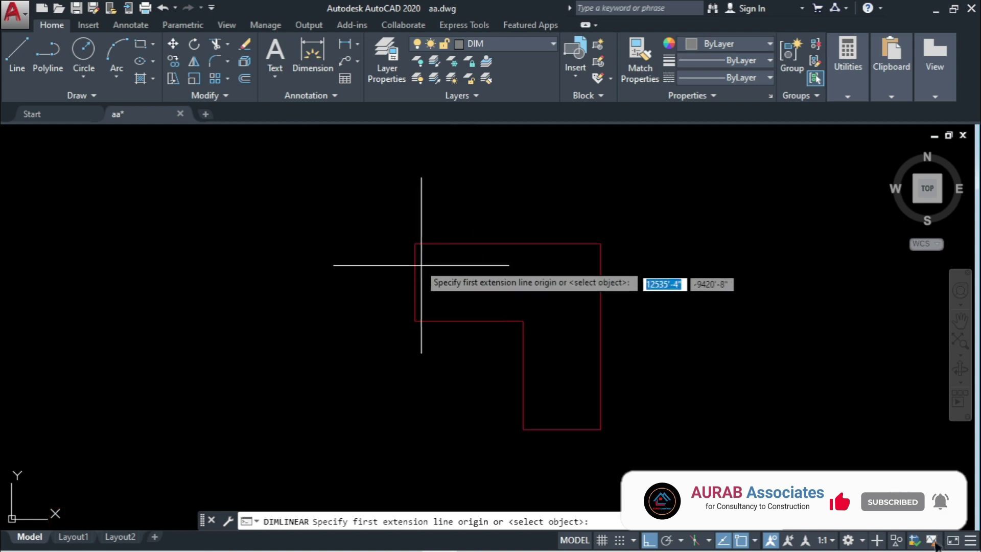
{"action": "left_click", "coordinate": [416, 243]}
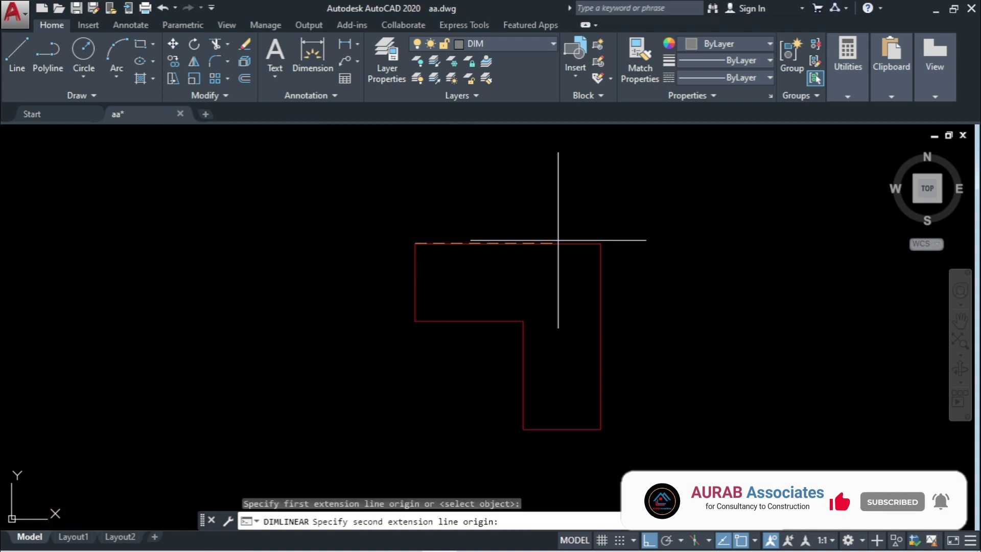
{"action": "left_click", "coordinate": [600, 243]}
{"action": "left_click", "coordinate": [593, 217]}
- Add a vertical linear dimension beside the full right edge of the copied L-shaped outline
{"action": "left_click", "coordinate": [344, 45]}
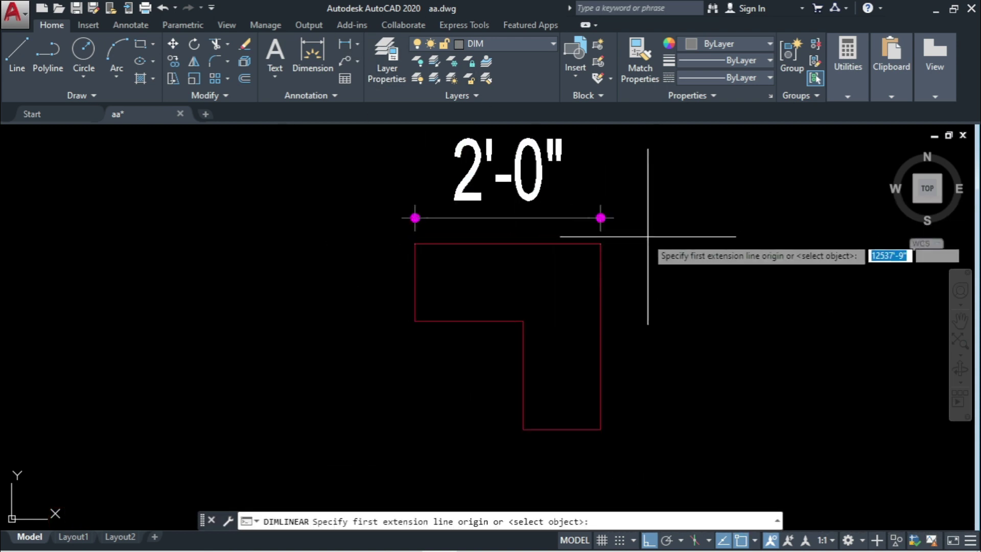
{"action": "left_click", "coordinate": [600, 243]}
{"action": "left_click", "coordinate": [600, 429]}
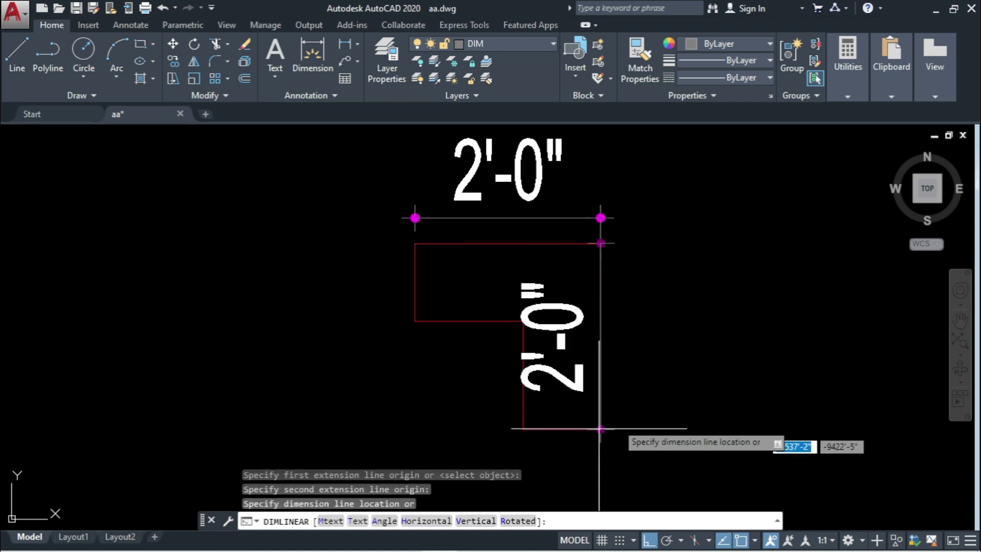
{"action": "left_click", "coordinate": [705, 406]}
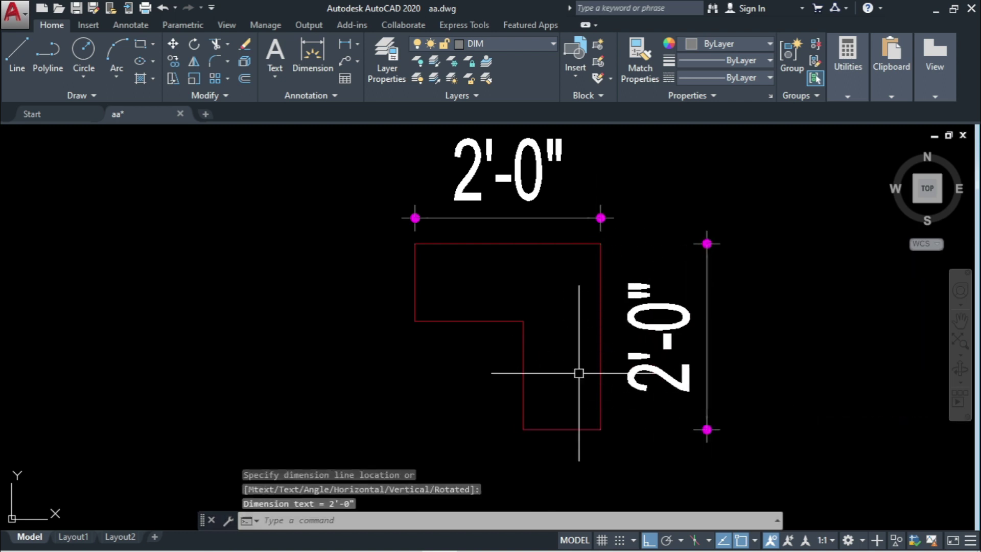
- Add a linear dimension below the short bottom edge of the L outline's vertical leg
{"action": "left_click", "coordinate": [347, 42]}
{"action": "left_click", "coordinate": [523, 429]}
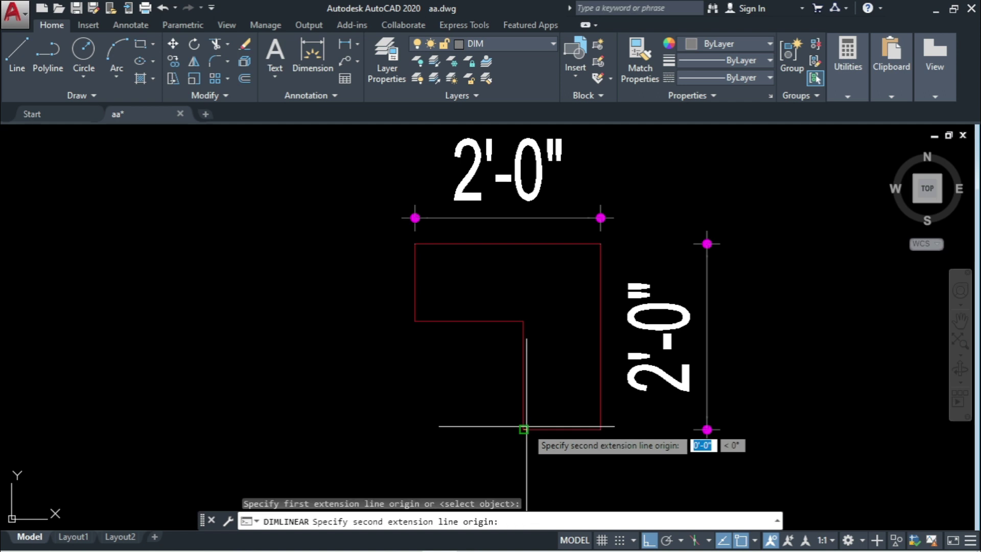
{"action": "left_click", "coordinate": [600, 429]}
{"action": "middle_click_drag", "start_coordinate": [598, 466], "coordinate": [593, 341]}
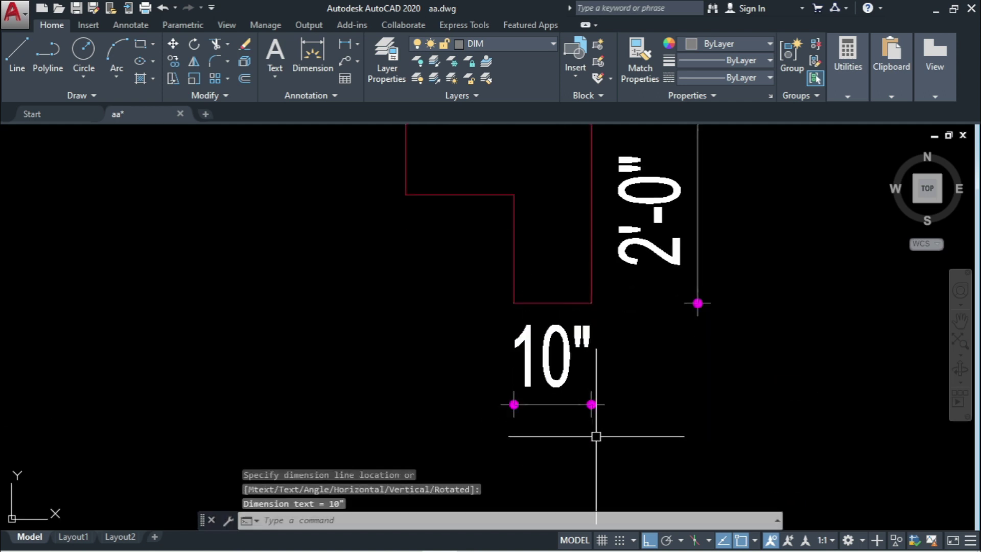
- Add a vertical linear dimension beside the short left edge of the L outline's horizontal leg
{"action": "scroll", "coordinate": [596, 436], "scroll_direction": "down", "scroll_amount": 2}
{"action": "left_click", "coordinate": [347, 43]}
{"action": "scroll", "coordinate": [460, 244], "scroll_direction": "up", "scroll_amount": 2}
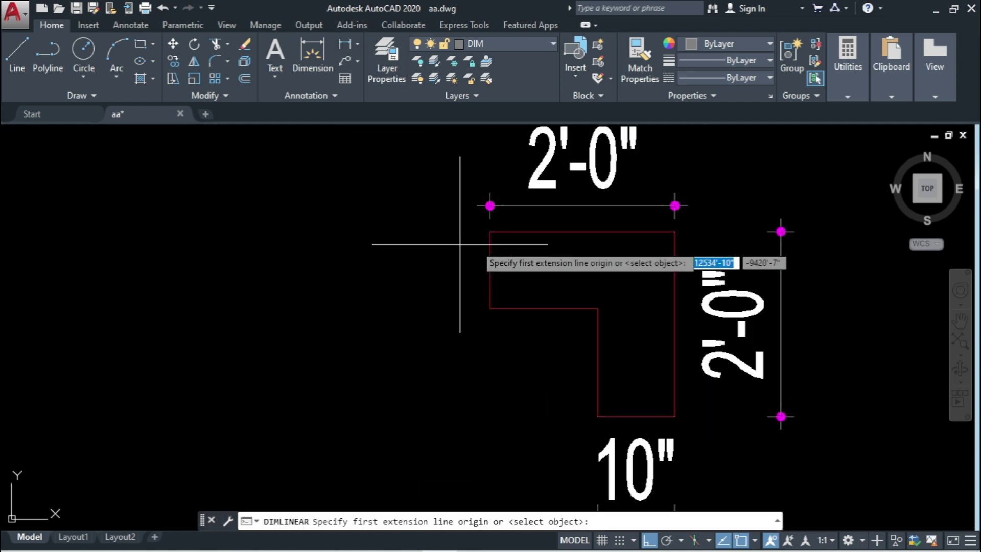
{"action": "scroll", "coordinate": [489, 231], "scroll_direction": "up", "scroll_amount": 2}
{"action": "left_click", "coordinate": [487, 232]}
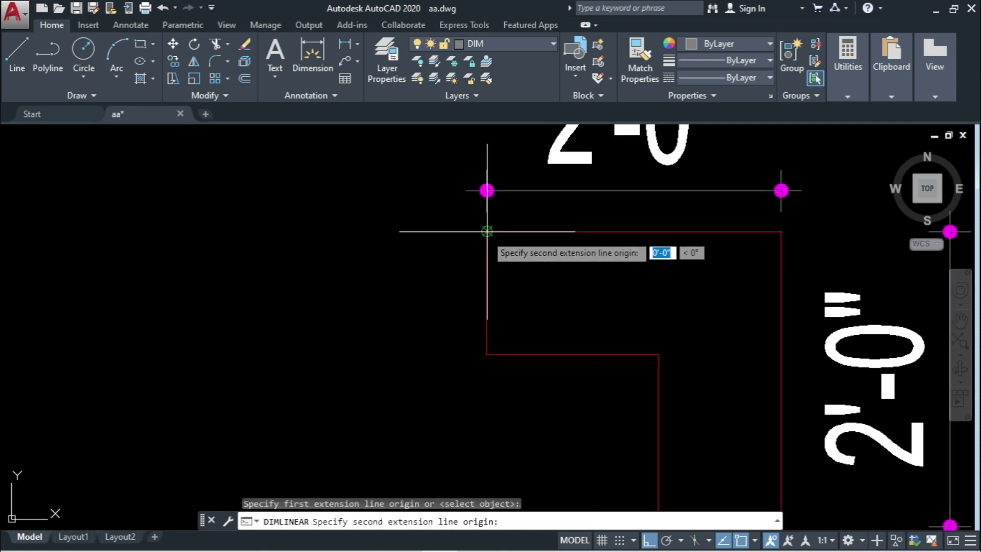
{"action": "left_click", "coordinate": [485, 352]}
{"action": "left_click", "coordinate": [390, 339]}
{"action": "scroll", "coordinate": [390, 339], "scroll_direction": "down", "scroll_amount": 3}
{"action": "scroll", "coordinate": [539, 334], "scroll_direction": "down", "scroll_amount": 2}
{"action": "scroll", "coordinate": [647, 273], "scroll_direction": "down", "scroll_amount": 4}
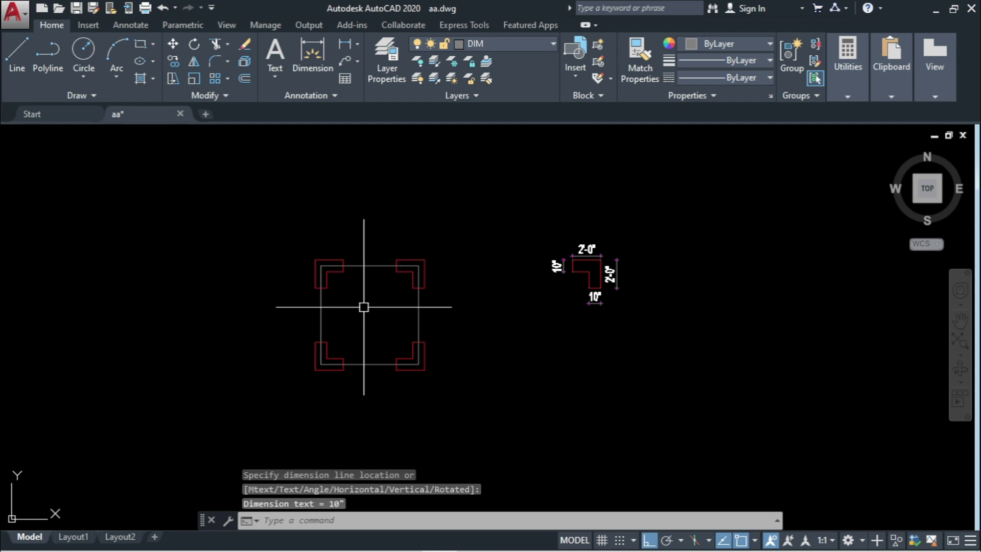
{"action": "scroll", "coordinate": [373, 286], "scroll_direction": "up", "scroll_amount": 2}
- Switch to ETABS and create a new Grid Only model initialized with the built-in U.S. Customary settings
{"action": "mouse_move", "coordinate": [564, 538]}
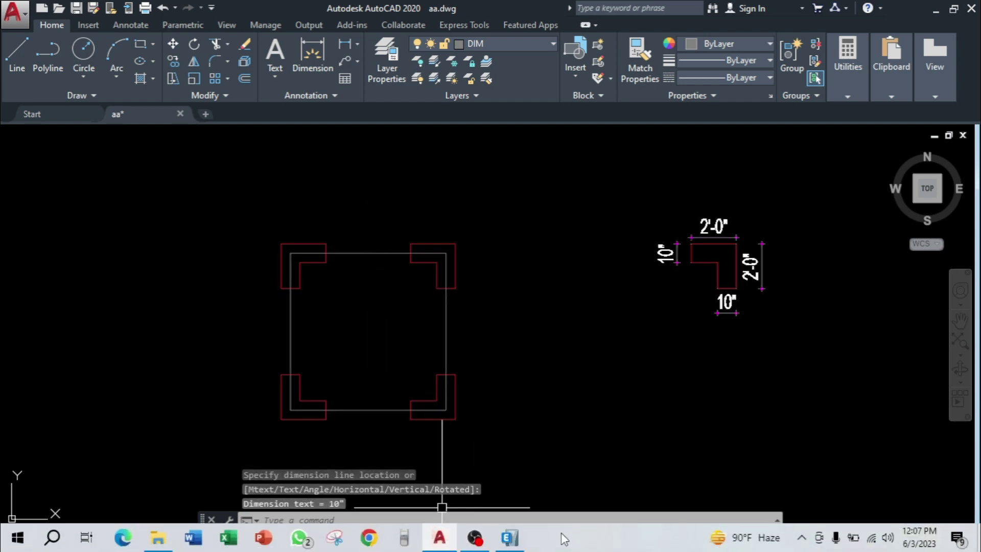
{"action": "left_click", "coordinate": [509, 537]}
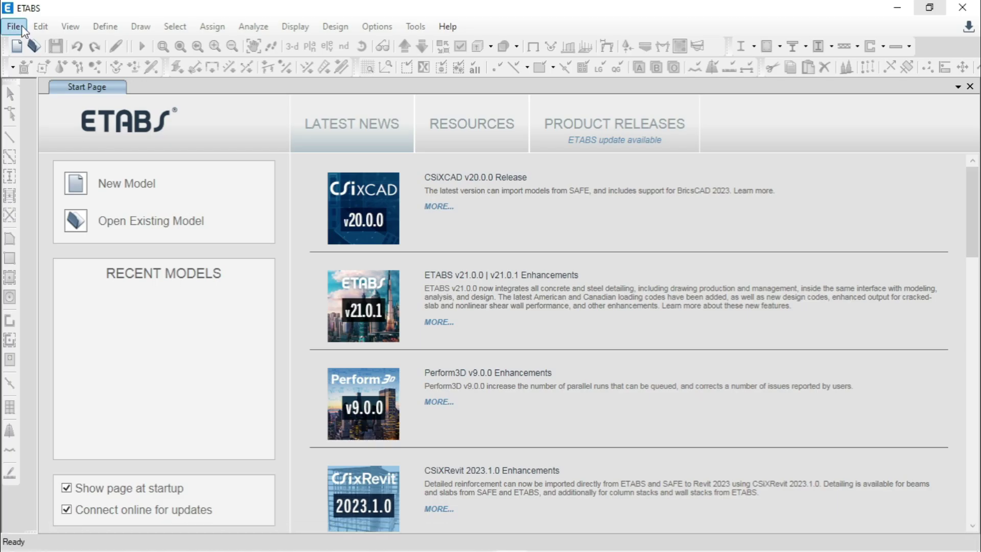
{"action": "left_click", "coordinate": [21, 26]}
{"action": "left_click", "coordinate": [28, 45]}
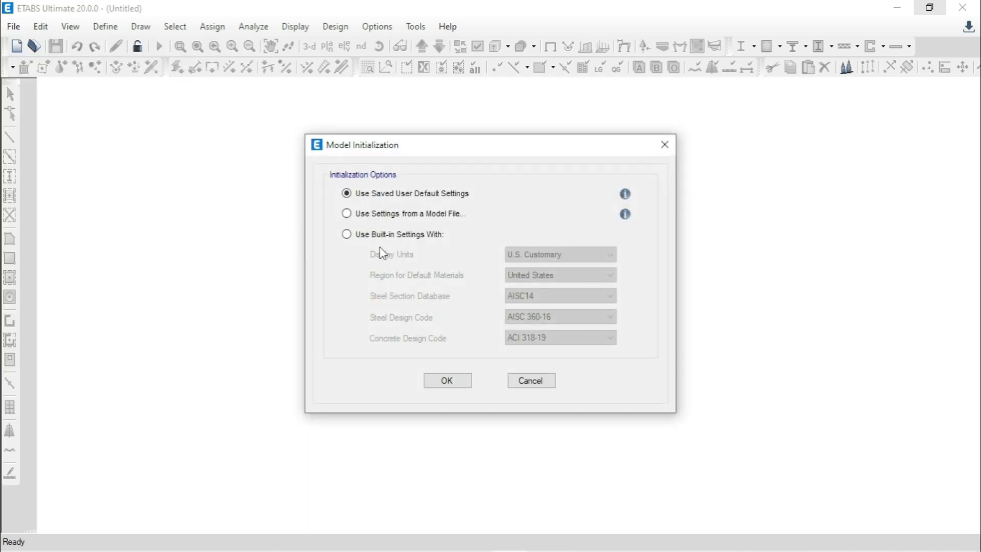
{"action": "left_click", "coordinate": [387, 236]}
{"action": "left_click", "coordinate": [446, 381]}
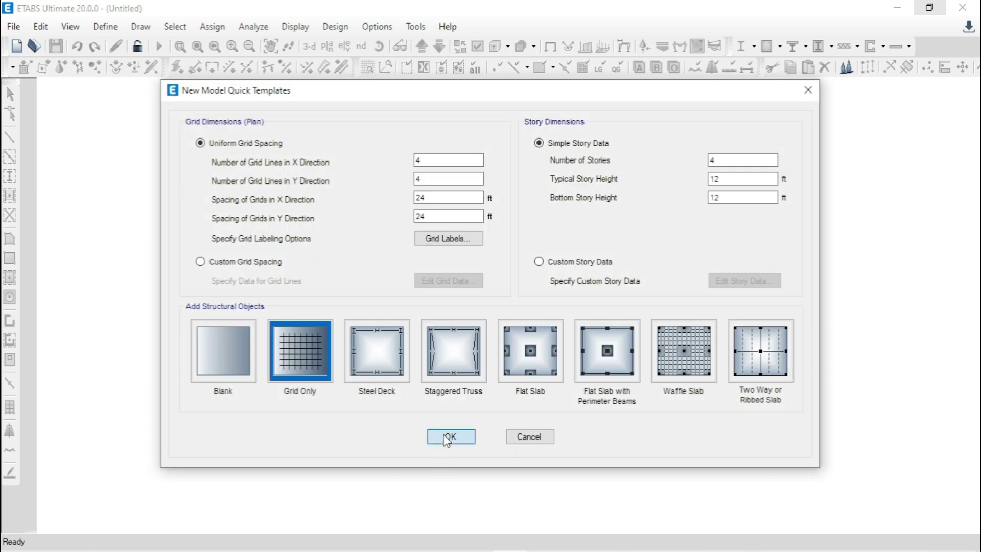
{"action": "left_click", "coordinate": [449, 436]}
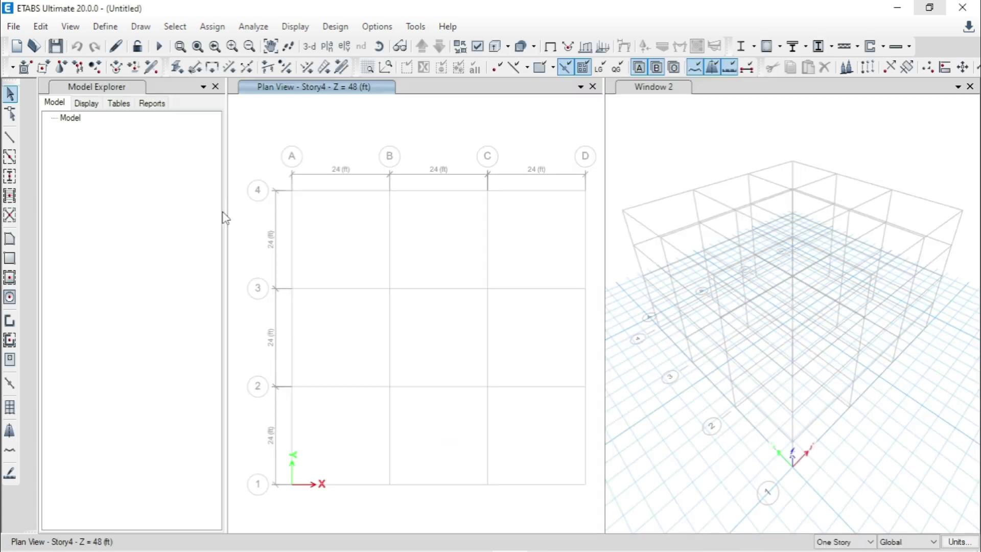
- Delete all the deletable predefined frame sections from the model's frame properties
{"action": "left_click", "coordinate": [106, 27]}
{"action": "mouse_move", "coordinate": [123, 69]}
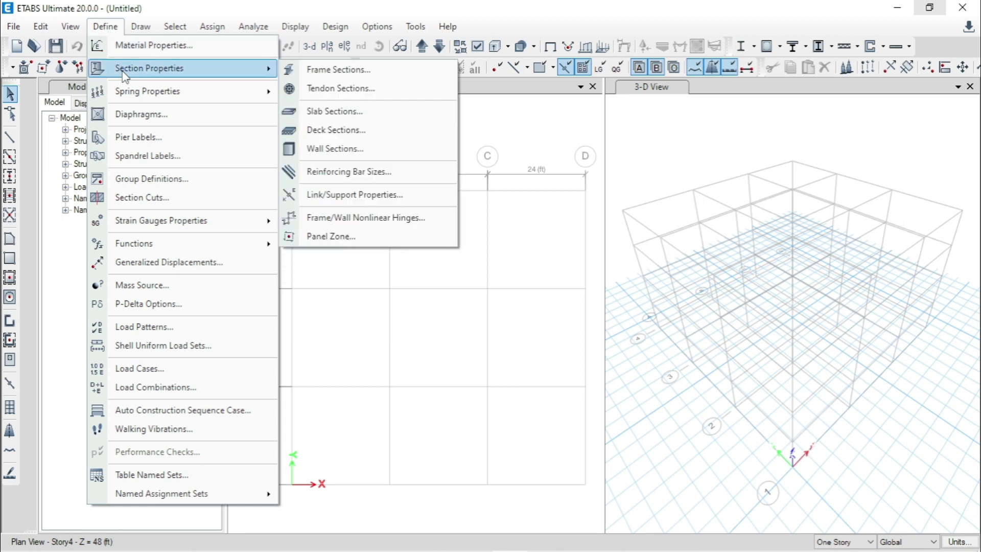
{"action": "left_click", "coordinate": [388, 72]}
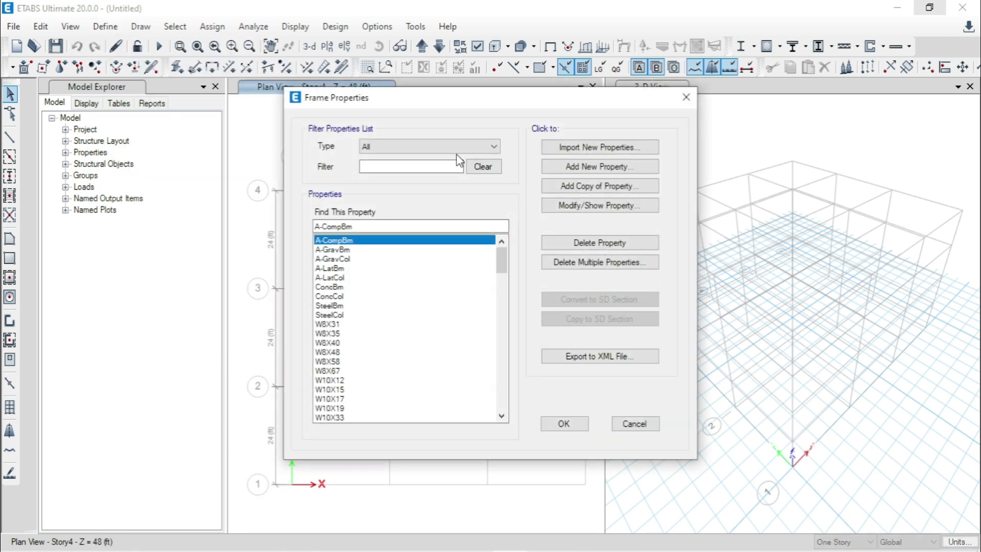
{"action": "left_click", "coordinate": [591, 263]}
{"action": "left_click_drag", "start_coordinate": [432, 217], "coordinate": [439, 347]}
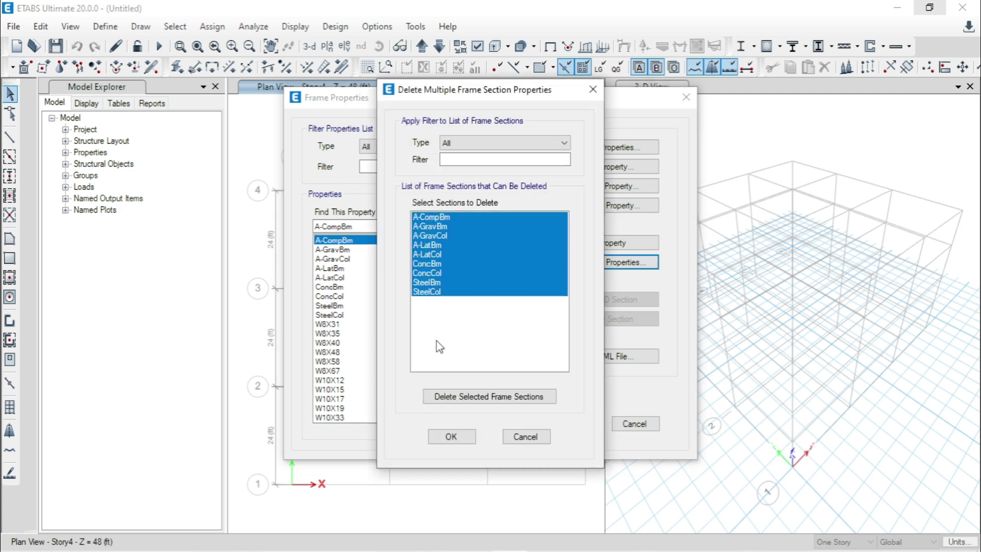
{"action": "left_click", "coordinate": [455, 397]}
{"action": "left_click_drag", "start_coordinate": [427, 218], "coordinate": [438, 364]}
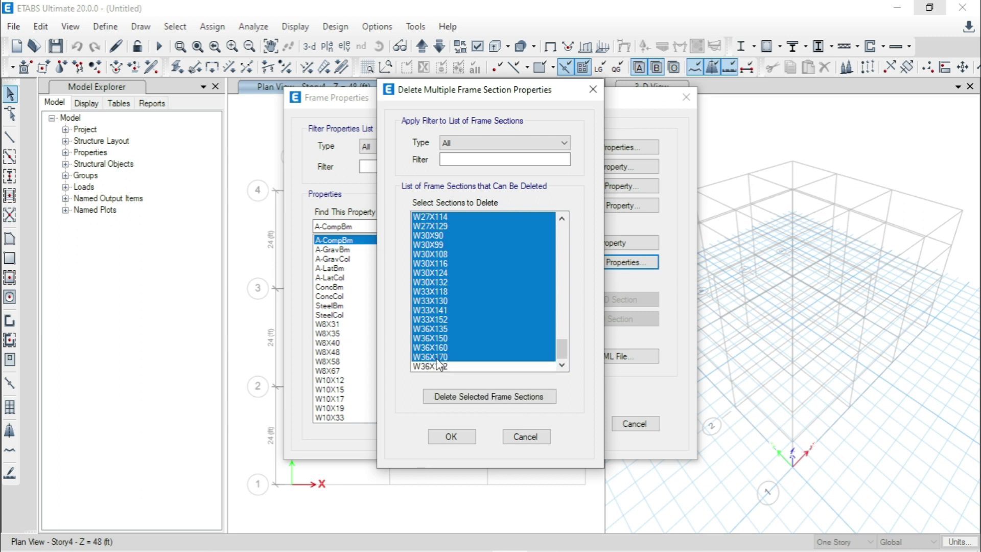
{"action": "left_click", "coordinate": [467, 399]}
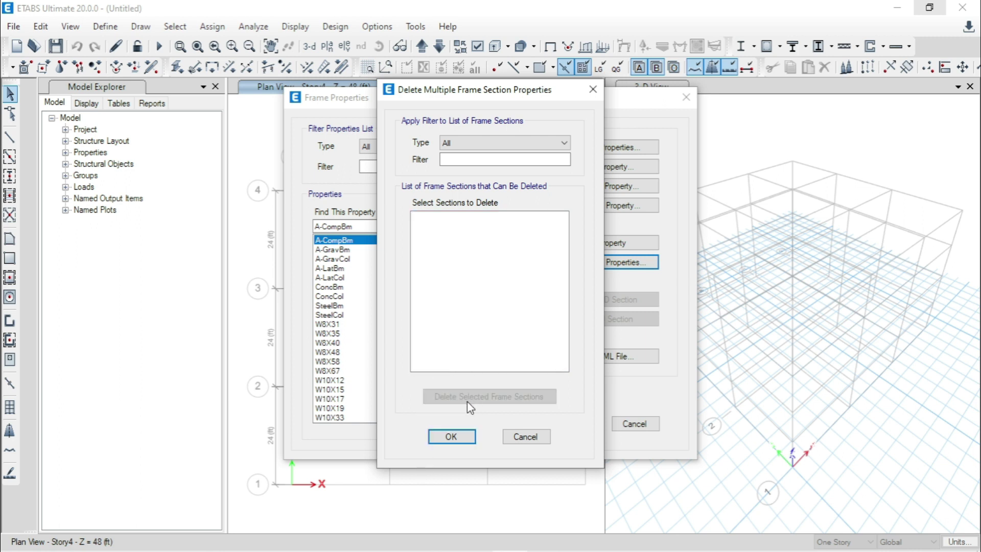
{"action": "left_click", "coordinate": [456, 441]}
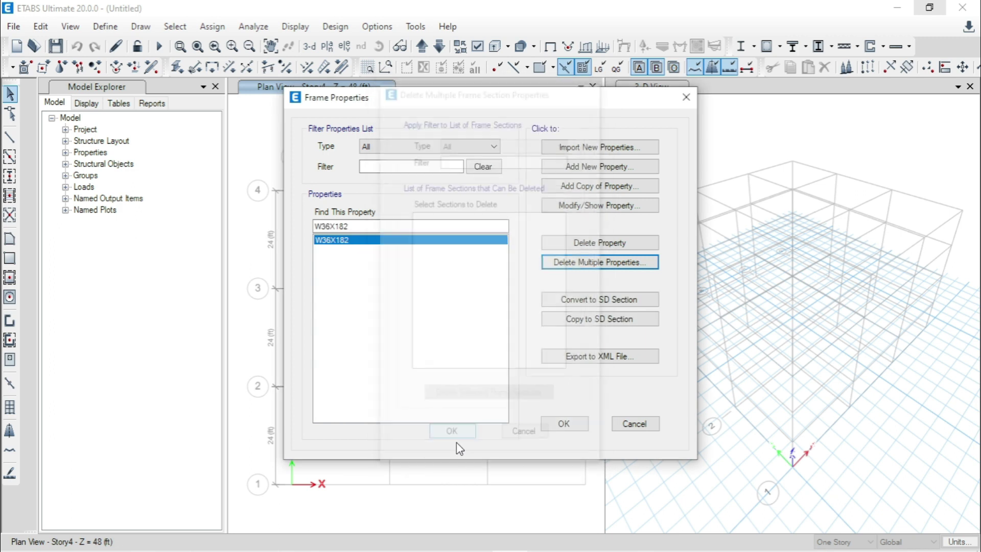
- Add a new frame section property with the Concrete L section shape
{"action": "left_click", "coordinate": [595, 169]}
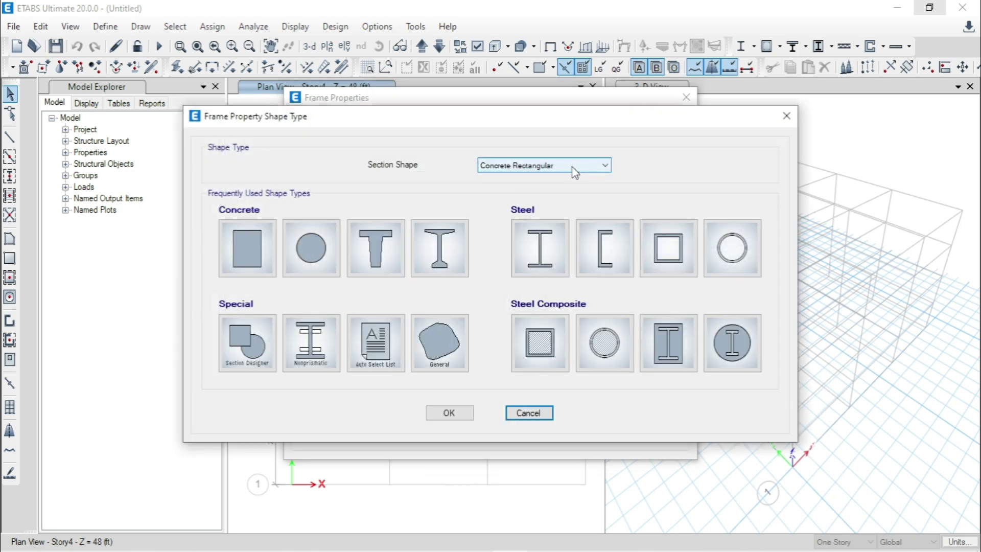
{"action": "left_click", "coordinate": [541, 169]}
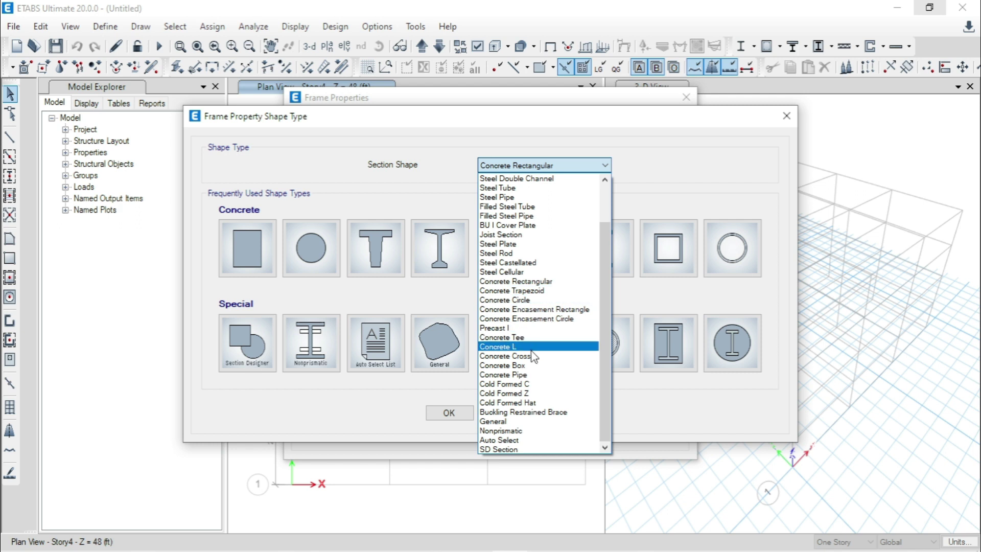
{"action": "left_click", "coordinate": [534, 347]}
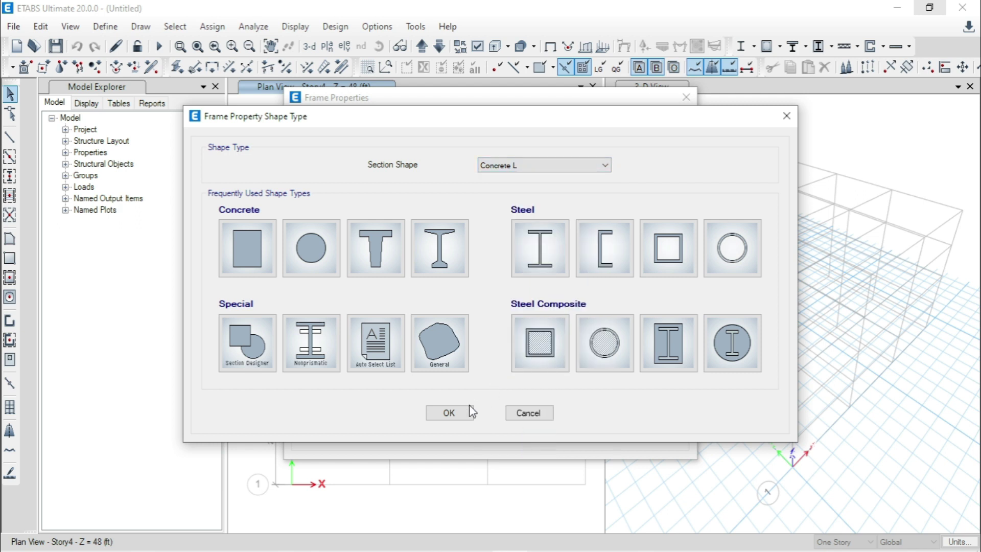
{"action": "left_click", "coordinate": [449, 414]}
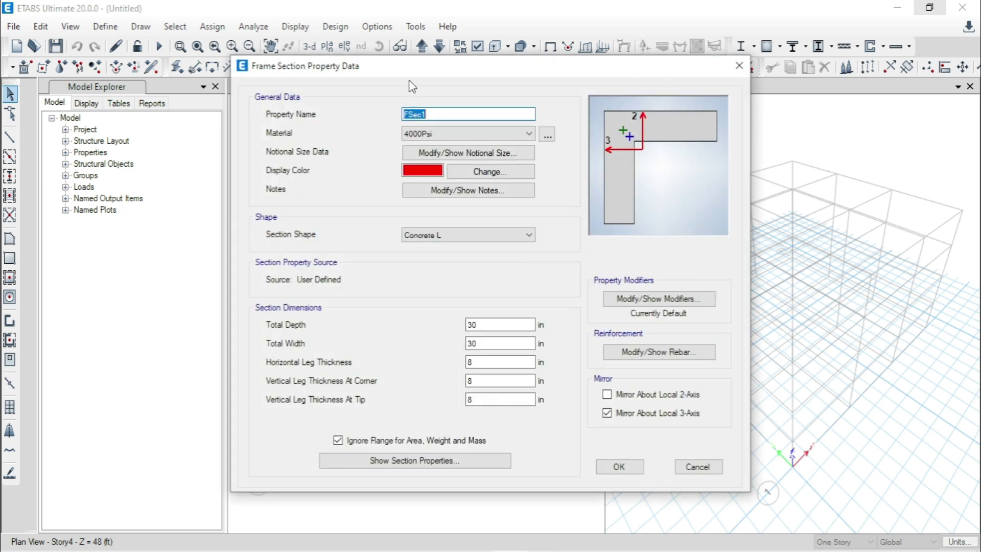
- Name the new concrete L section L 24X10X24, with 4000Psi as its material
{"action": "key", "text": "BackSpace"}
{"action": "left_click", "coordinate": [500, 135]}
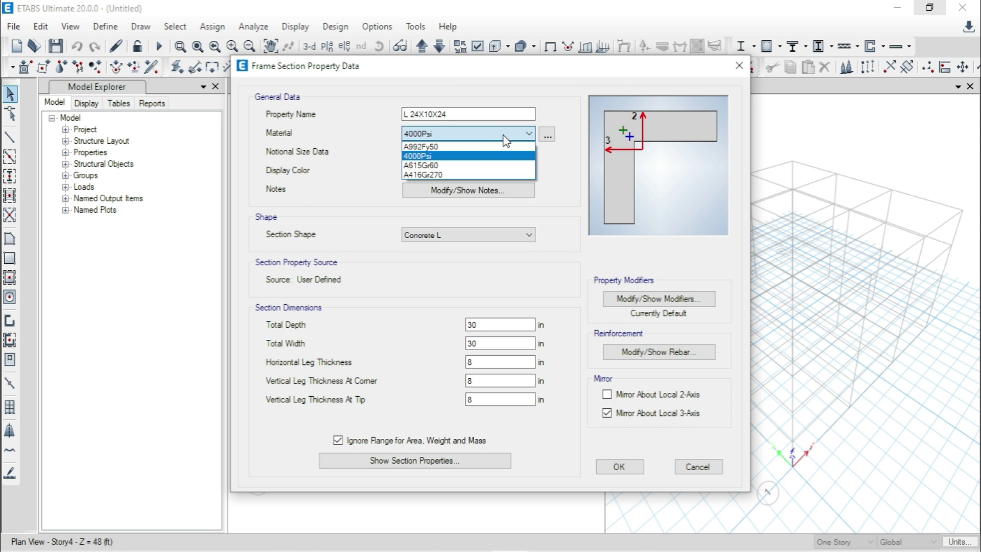
{"action": "left_click", "coordinate": [504, 136]}
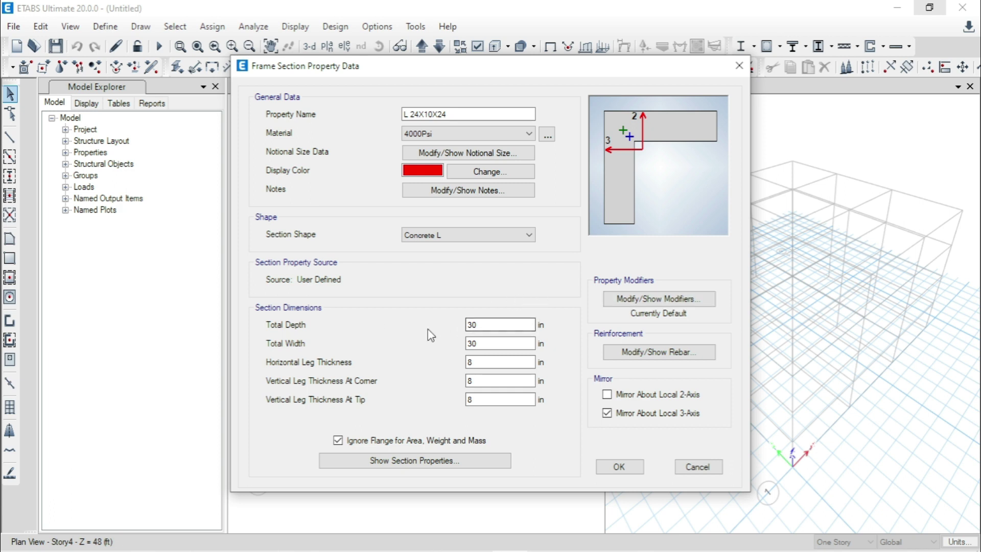
- Set the L section's total depth and total width to 24 in each
{"action": "double_click", "coordinate": [495, 324]}
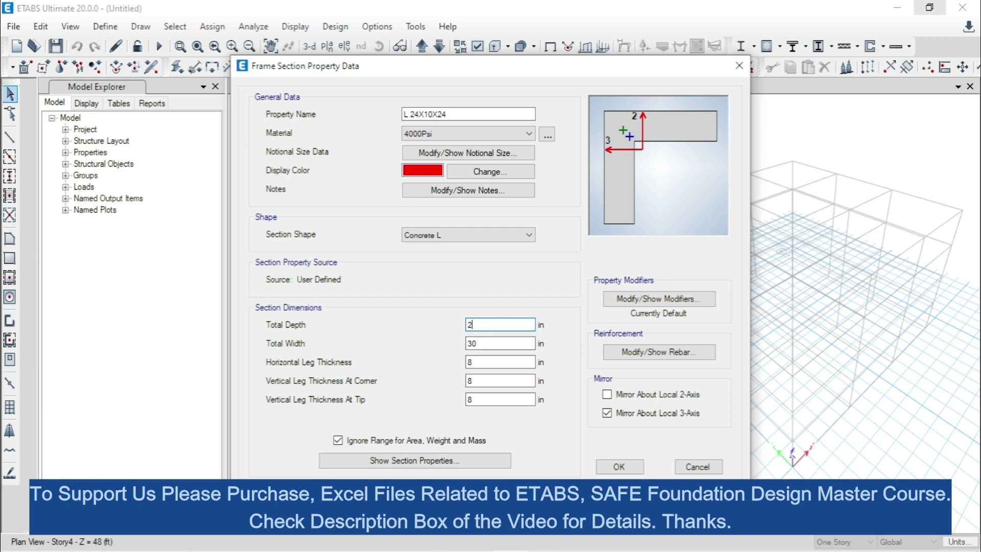
{"action": "left_click", "coordinate": [512, 344]}
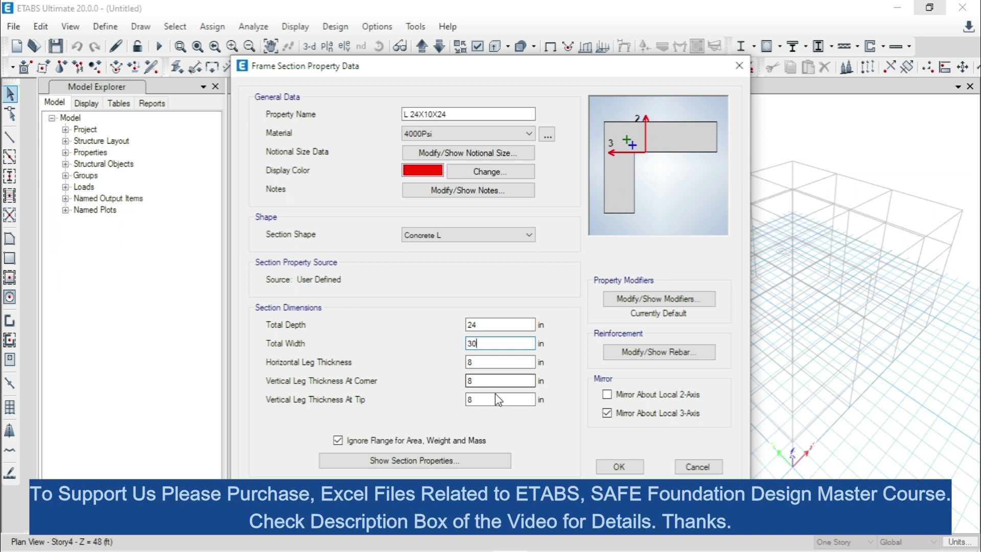
{"action": "double_click", "coordinate": [495, 346]}
{"action": "type", "text": "24"}
- Set the concrete L section's horizontal leg thickness to 10 in
{"action": "left_click", "coordinate": [490, 362]}
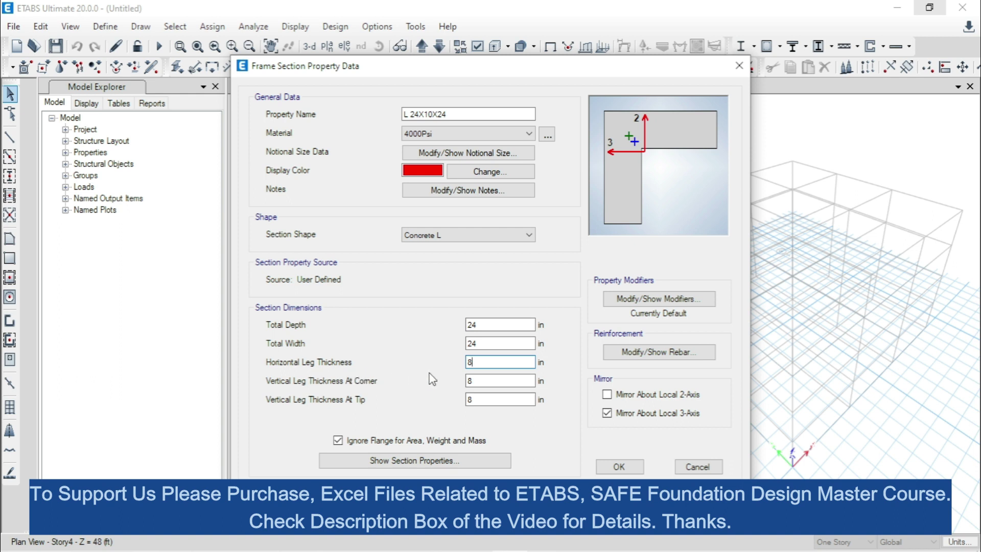
{"action": "left_click_drag", "start_coordinate": [500, 362], "coordinate": [222, 358]}
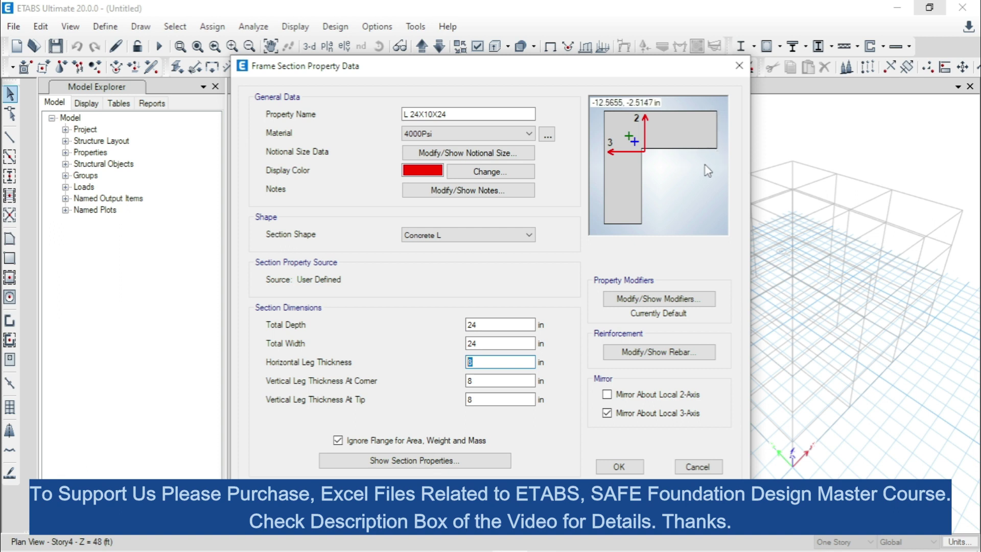
{"action": "left_click", "coordinate": [486, 364]}
{"action": "double_click", "coordinate": [486, 364]}
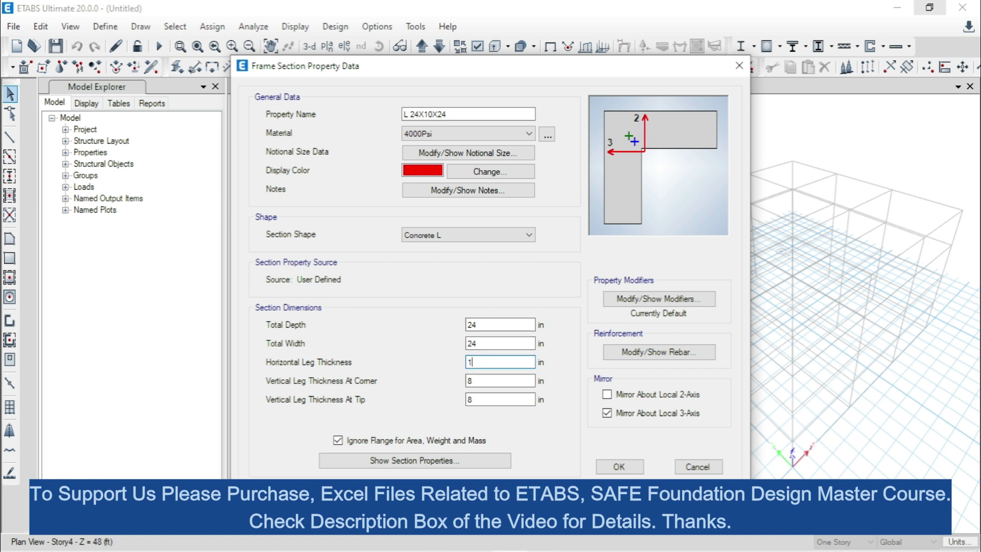
{"action": "type", "text": "10"}
{"action": "key", "text": "Tab"}
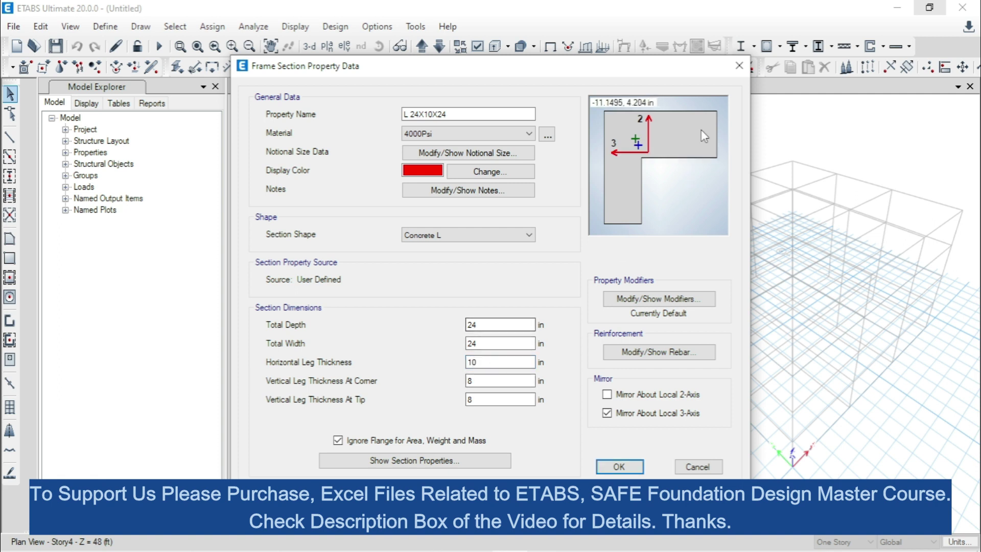
- Set the vertical leg thickness at both corner and tip to 10 in, and accept the section and the frame property list
{"action": "double_click", "coordinate": [486, 381]}
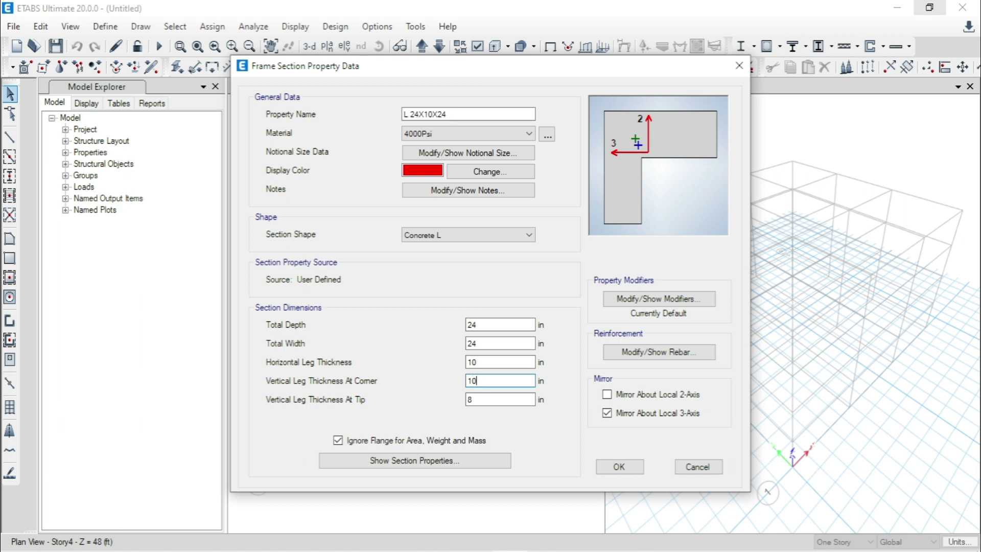
{"action": "left_click", "coordinate": [485, 400]}
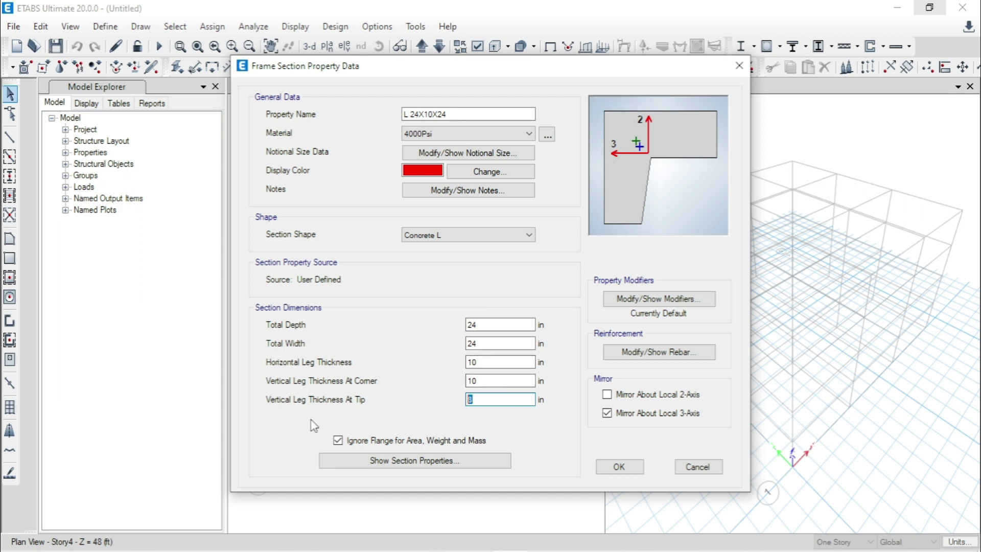
{"action": "left_click", "coordinate": [509, 385]}
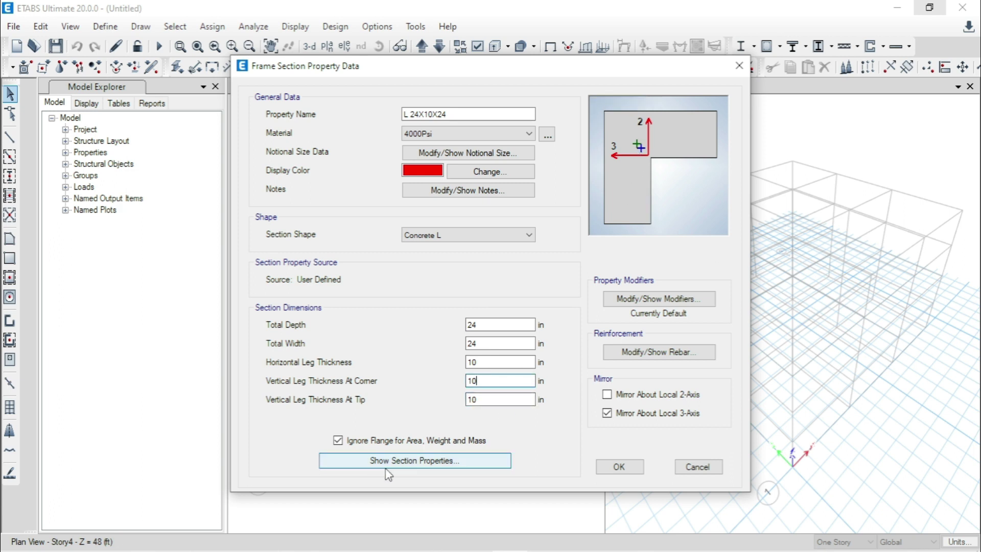
{"action": "left_click", "coordinate": [621, 469]}
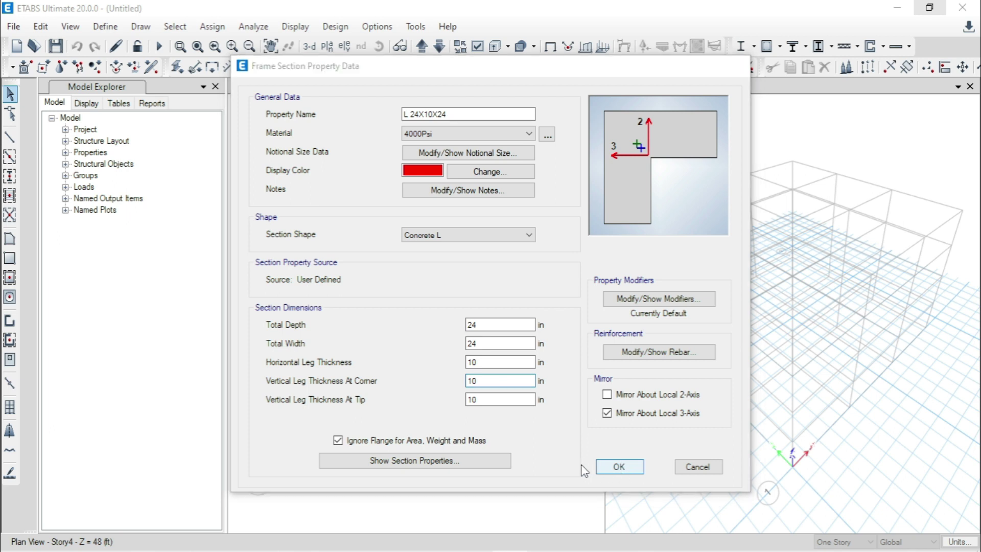
{"action": "left_click", "coordinate": [564, 423]}
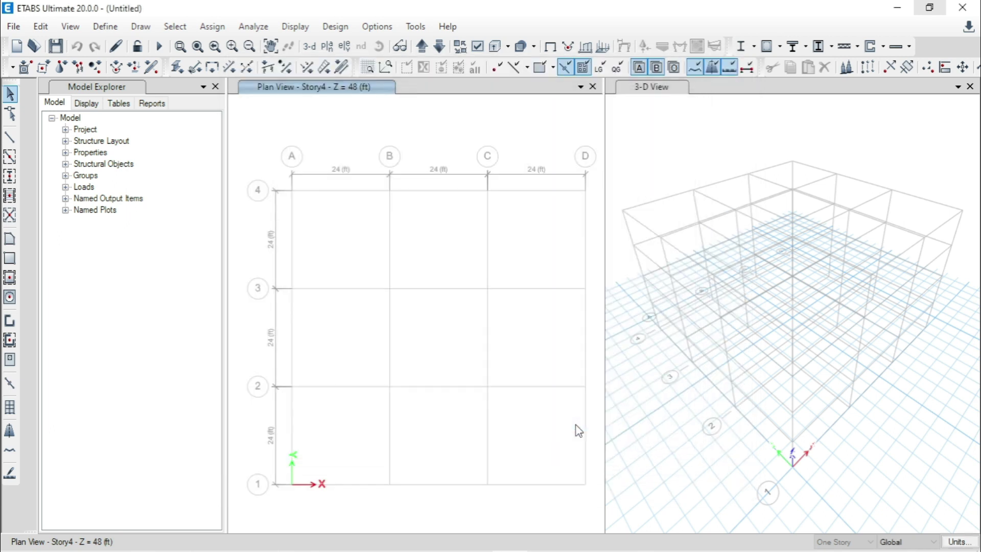
- Make drawing in the plan view apply to All Stories
{"action": "left_click", "coordinate": [844, 541]}
{"action": "left_click", "coordinate": [838, 522]}
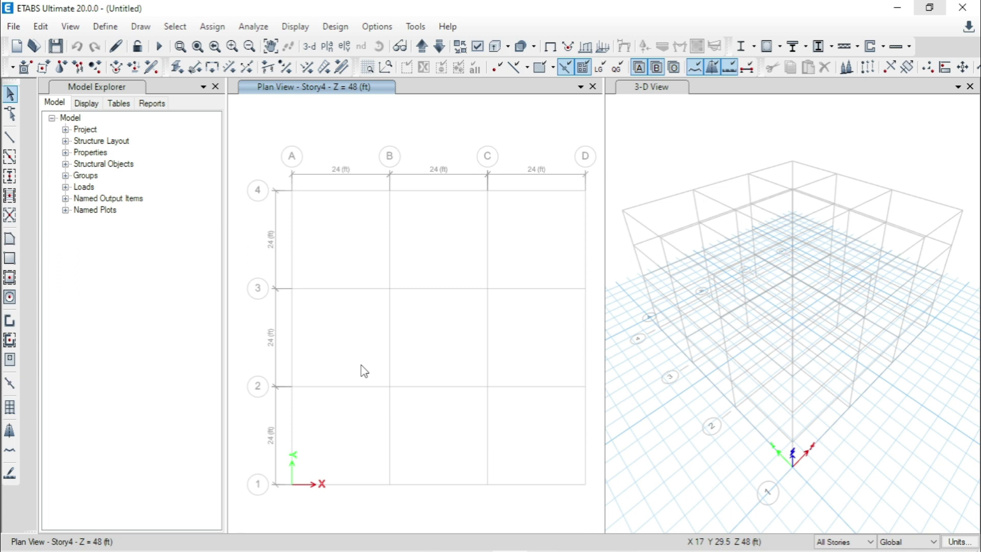
{"action": "middle_click_drag", "start_coordinate": [468, 370], "coordinate": [465, 366]}
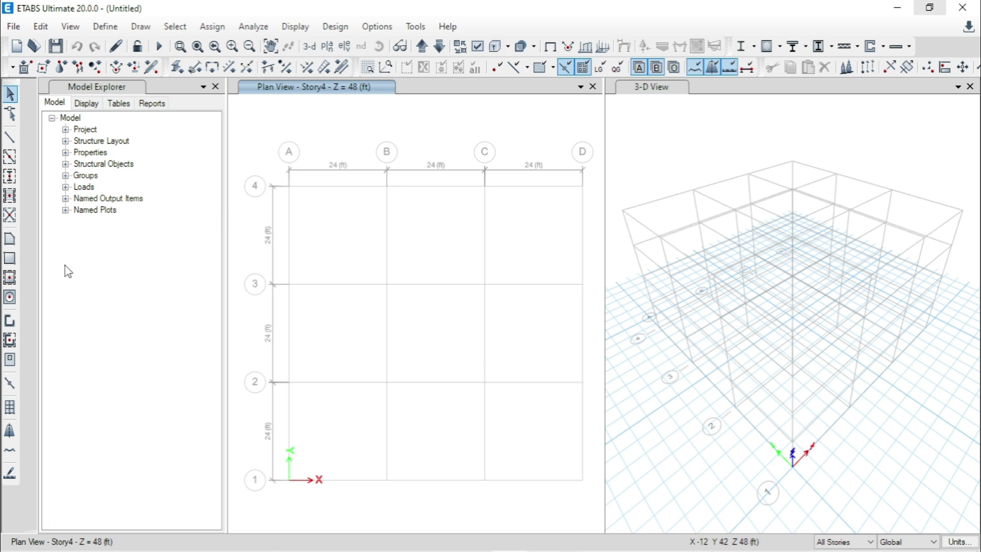
- Start Quick Draw Columns with the L 24X10X24 section and cardinal point 5 (Middle Center)
{"action": "left_click", "coordinate": [11, 178]}
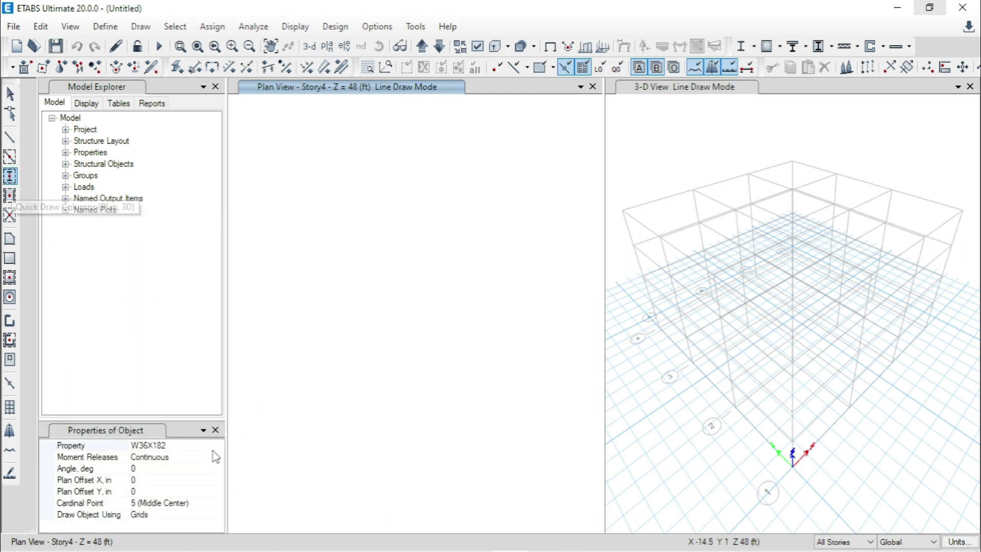
{"action": "left_click", "coordinate": [220, 449]}
{"action": "left_click", "coordinate": [217, 445]}
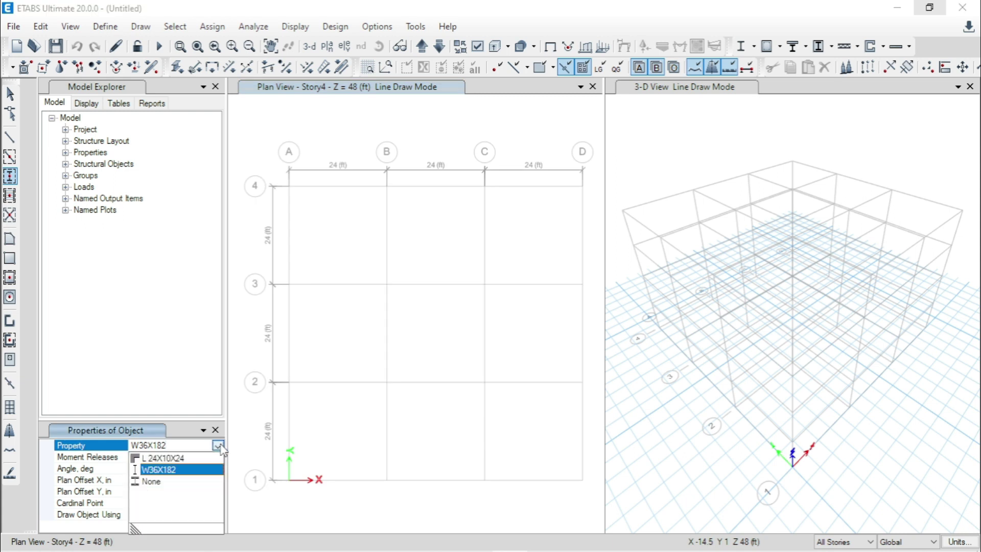
{"action": "left_click", "coordinate": [169, 458]}
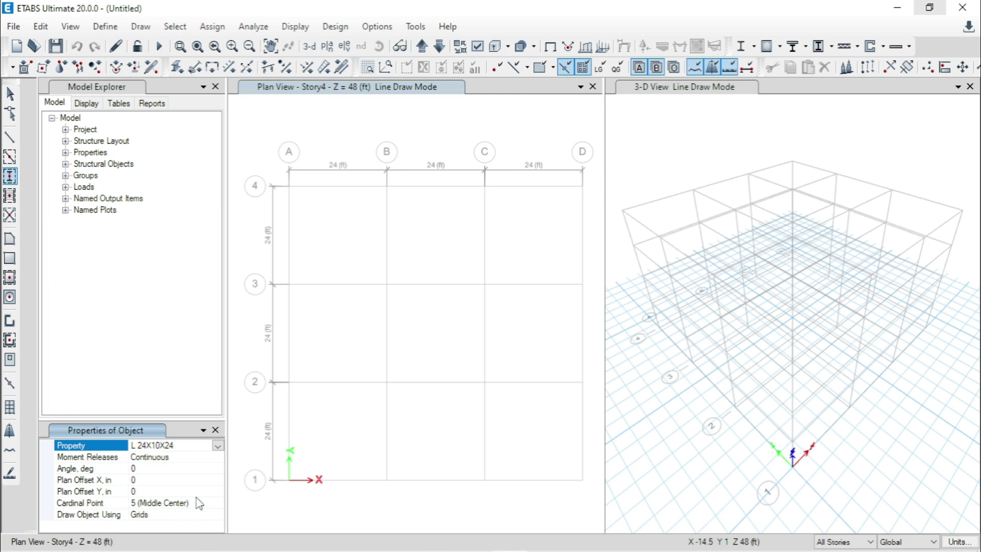
{"action": "left_click", "coordinate": [218, 503]}
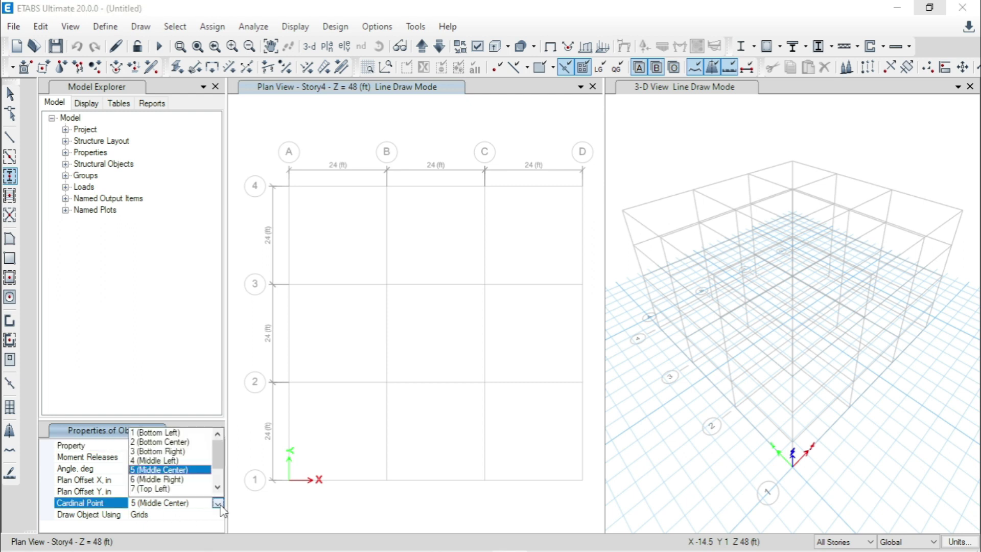
{"action": "left_click", "coordinate": [183, 471]}
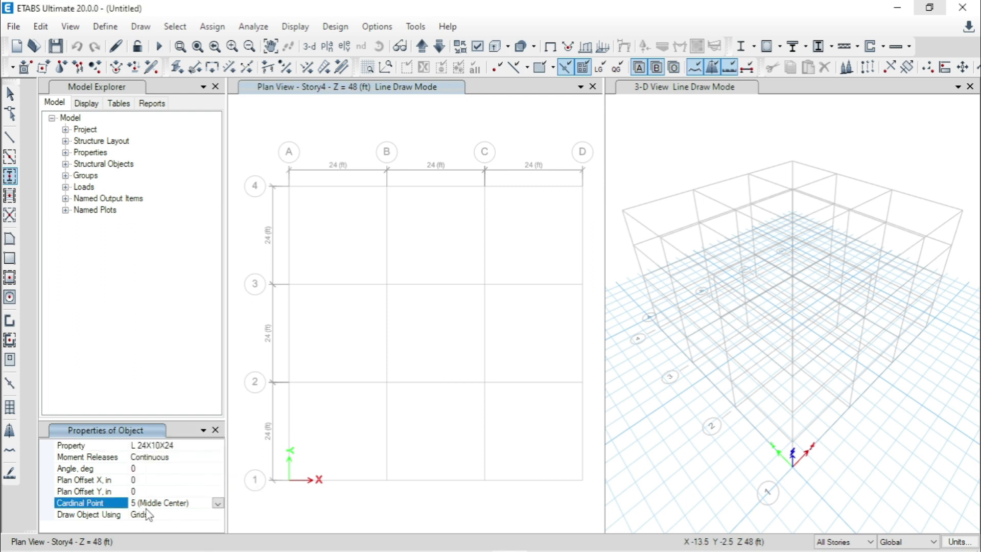
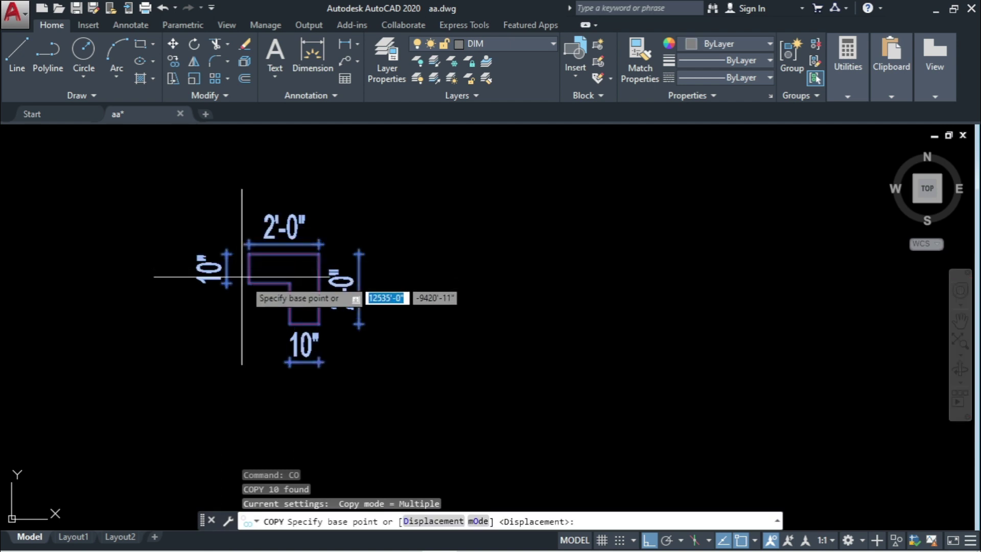
- In AutoCAD, copy the dimensioned L-shaped column horizontally about 13'-11" to the right of the original
{"action": "left_click", "coordinate": [289, 324]}
{"action": "middle_click_drag", "start_coordinate": [638, 326], "coordinate": [413, 333]}
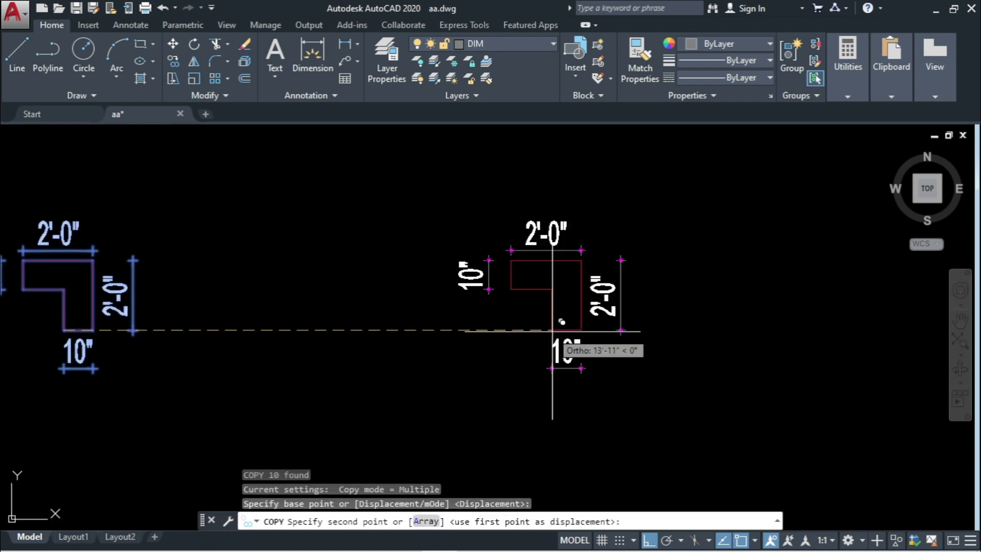
{"action": "left_click", "coordinate": [551, 331]}
{"action": "key", "text": "Escape"}
- Erase the four dimensions around the copied L shape, leaving only its outline
{"action": "left_click", "coordinate": [471, 276]}
{"action": "left_click", "coordinate": [532, 231]}
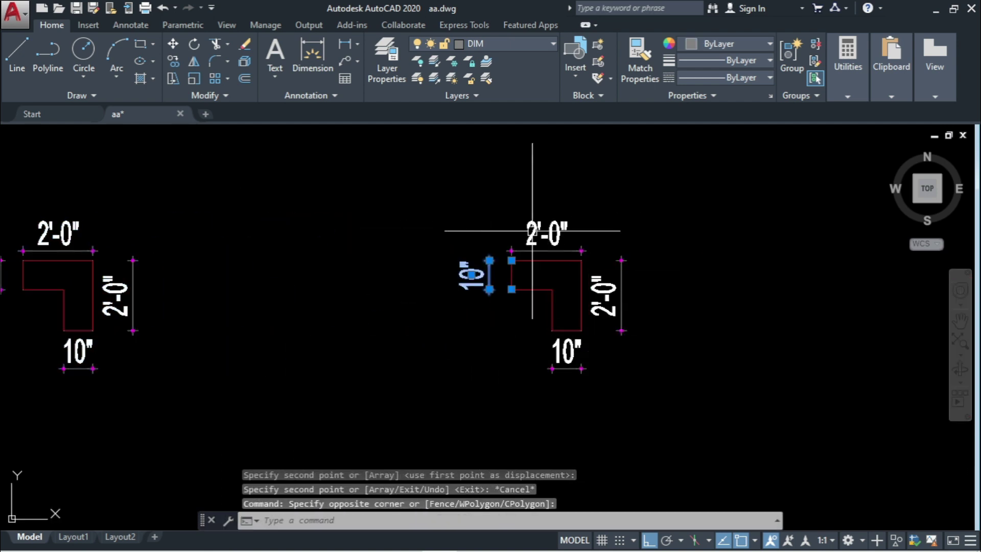
{"action": "left_click", "coordinate": [499, 208]}
{"action": "left_click", "coordinate": [602, 324]}
{"action": "left_click", "coordinate": [587, 206]}
{"action": "left_click", "coordinate": [610, 370]}
{"action": "left_click", "coordinate": [545, 360]}
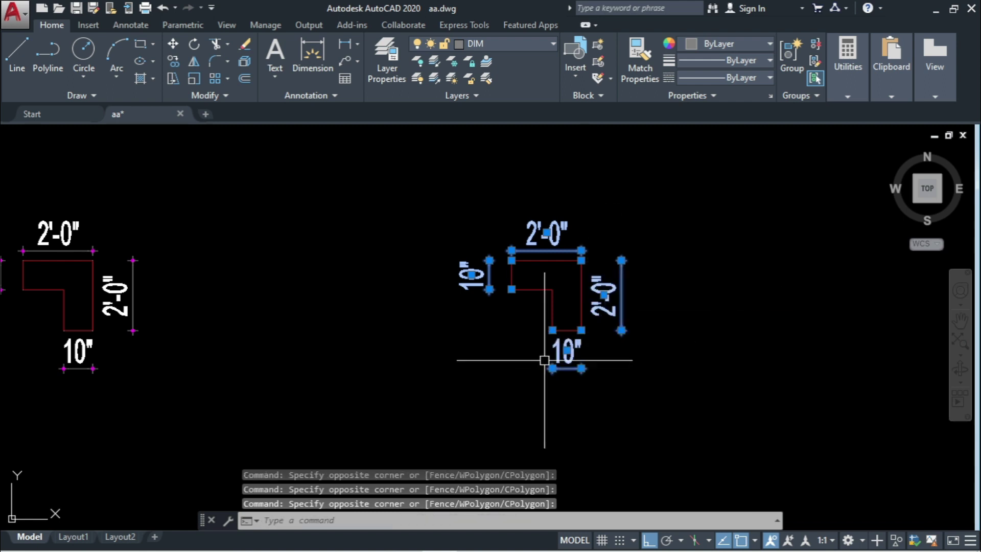
{"action": "key", "text": "Delete"}
- Draw a rectangle enclosing the copied L shape, from its lower-left extent to its upper-right corner
{"action": "scroll", "coordinate": [557, 304], "scroll_direction": "up", "scroll_amount": 2}
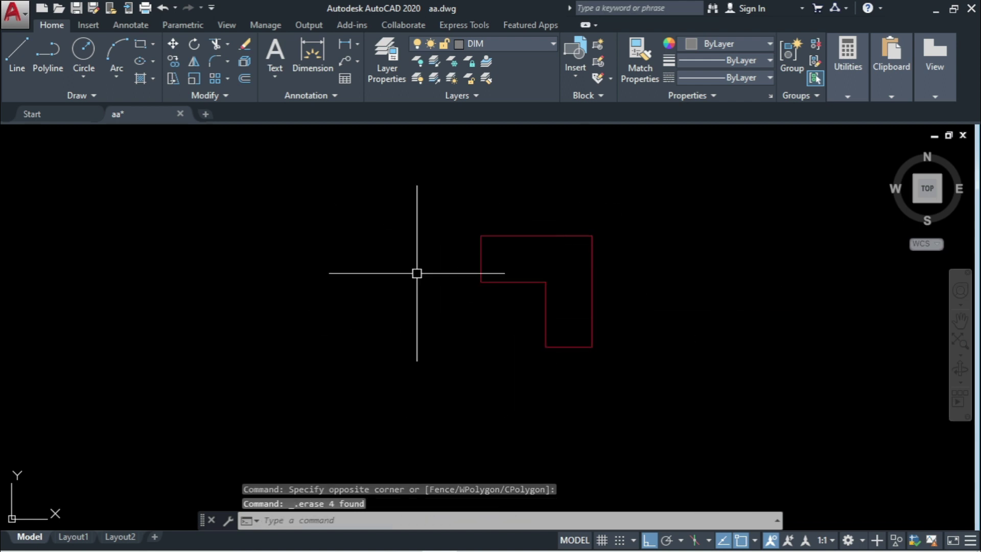
{"action": "left_click", "coordinate": [141, 46]}
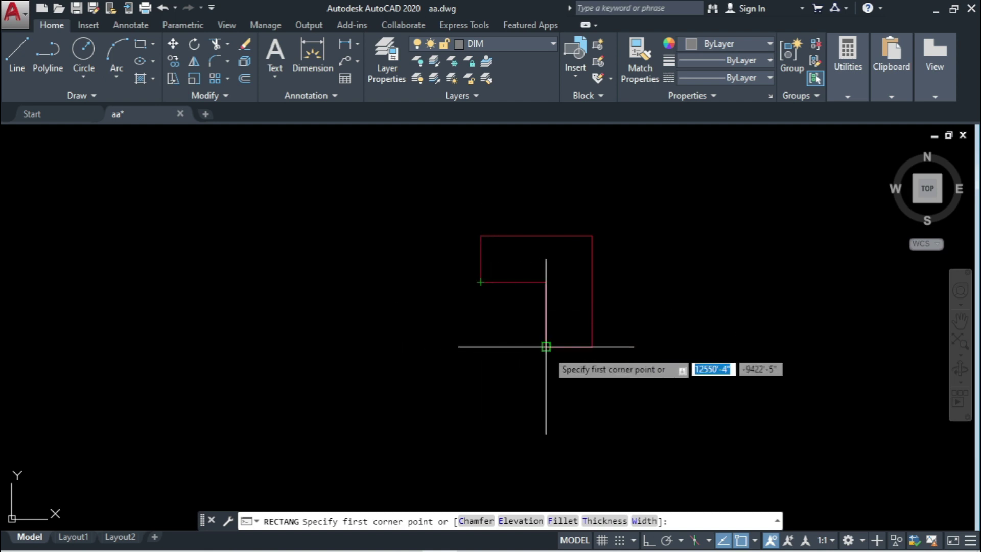
{"action": "left_click", "coordinate": [480, 347]}
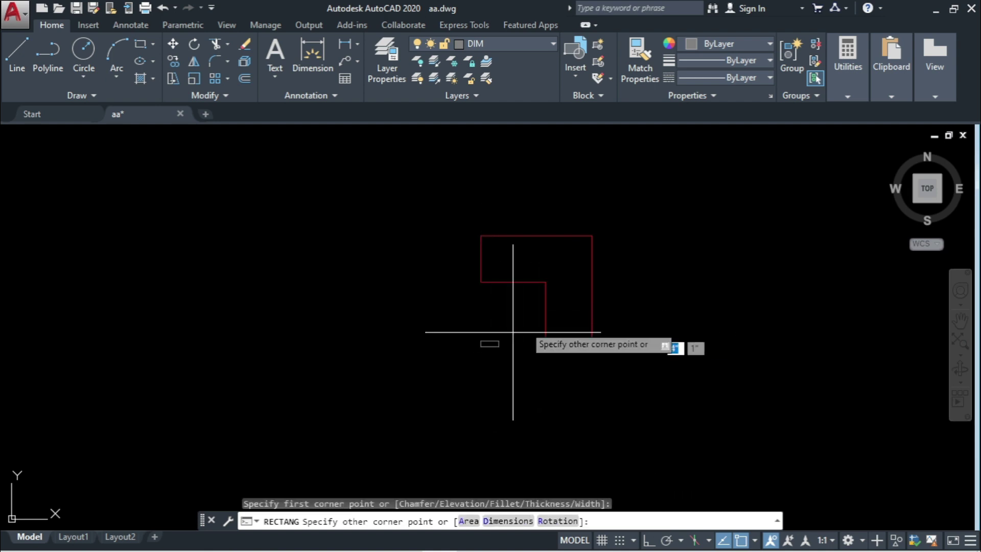
{"action": "left_click", "coordinate": [592, 235]}
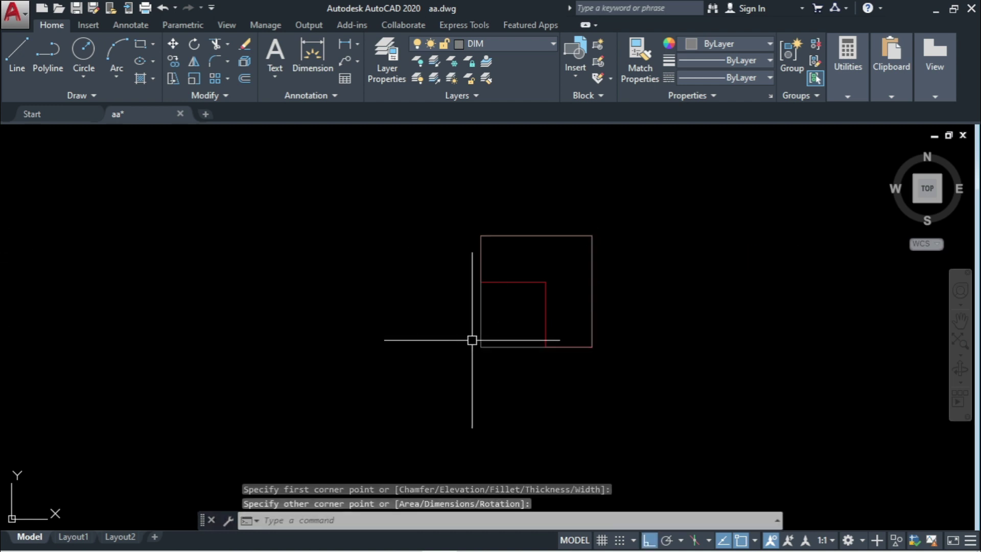
- Move the enclosing rectangle horizontally to the right, clear of the L shape
{"action": "left_click", "coordinate": [480, 313]}
{"action": "type", "text": "m"}
{"action": "key", "text": "Return"}
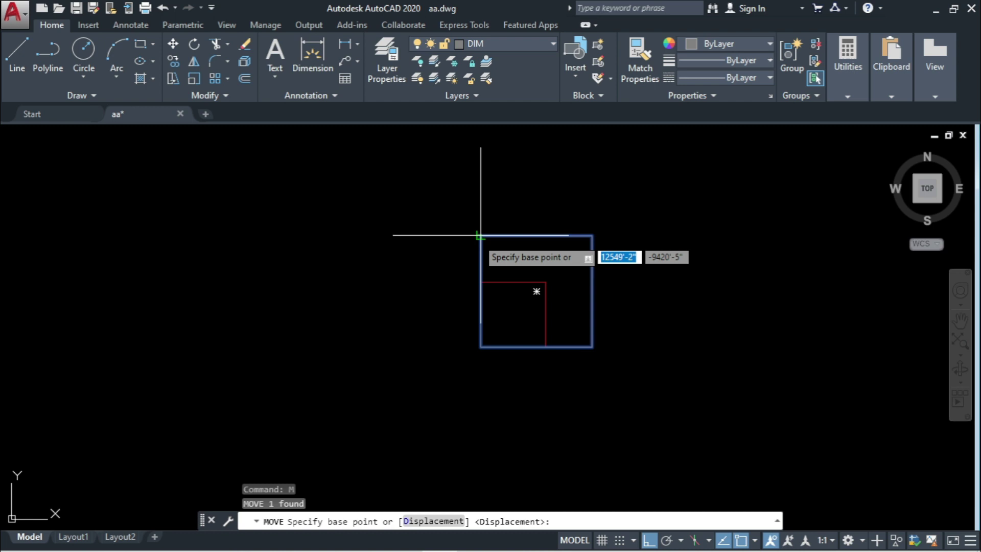
{"action": "left_click", "coordinate": [480, 235]}
{"action": "left_click", "coordinate": [558, 236]}
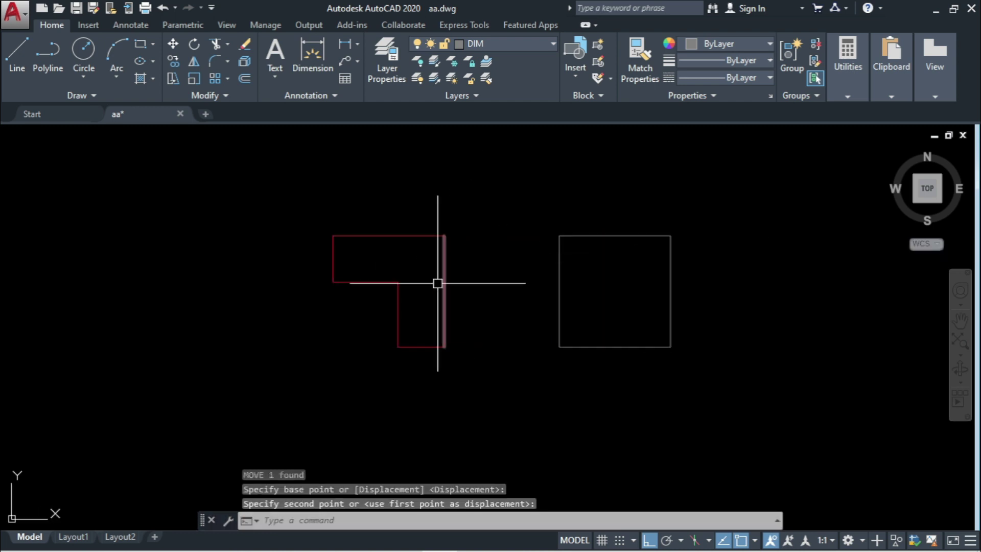
{"action": "key", "text": "Escape"}
- Explode the moved rectangle into separate lines
{"action": "left_click", "coordinate": [699, 372]}
{"action": "left_click", "coordinate": [535, 201]}
{"action": "type", "text": "x"}
{"action": "key", "text": "Return"}
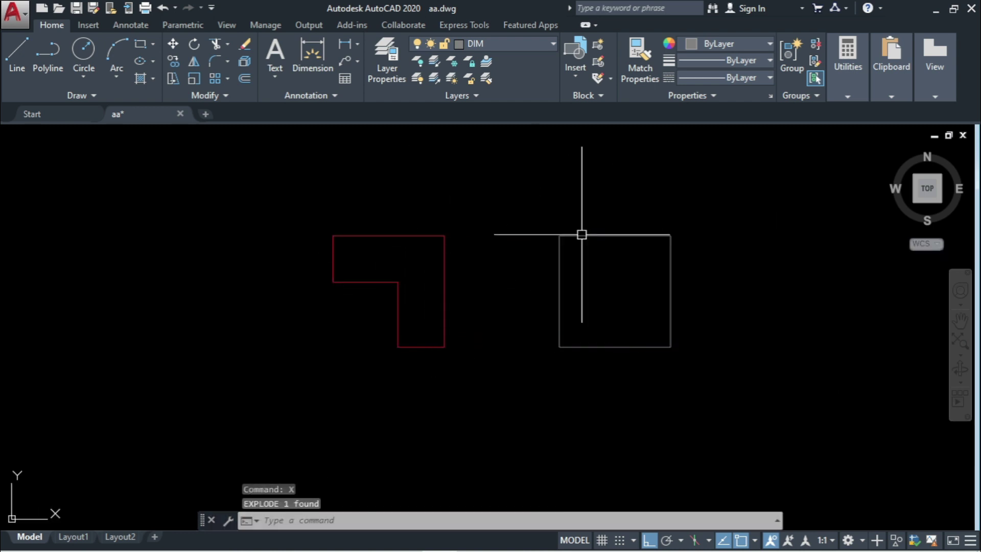
- Draw a vertical and a horizontal centre line through the square, joining the midpoints of its opposite sides
{"action": "left_click", "coordinate": [8, 53]}
{"action": "left_click", "coordinate": [615, 235]}
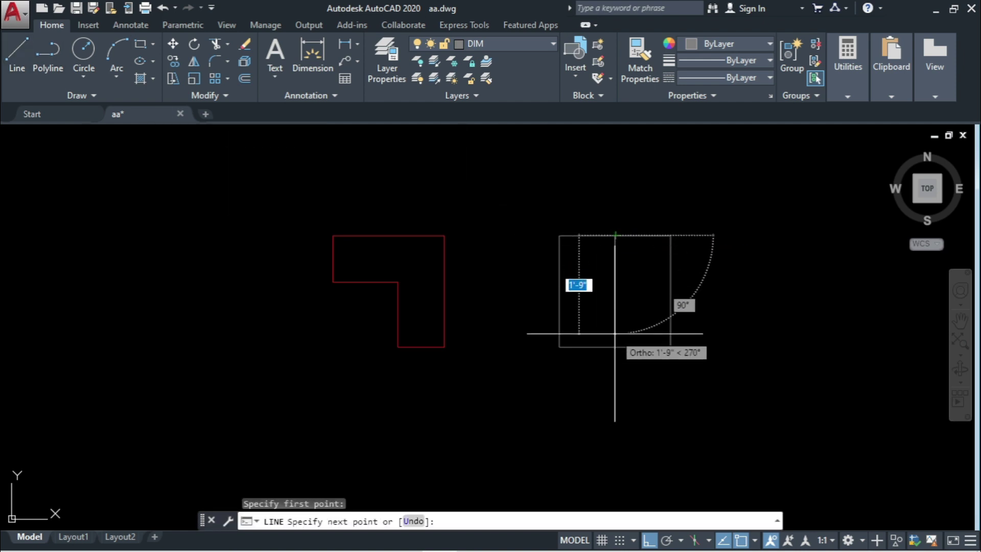
{"action": "left_click", "coordinate": [615, 347]}
{"action": "key", "text": "Escape"}
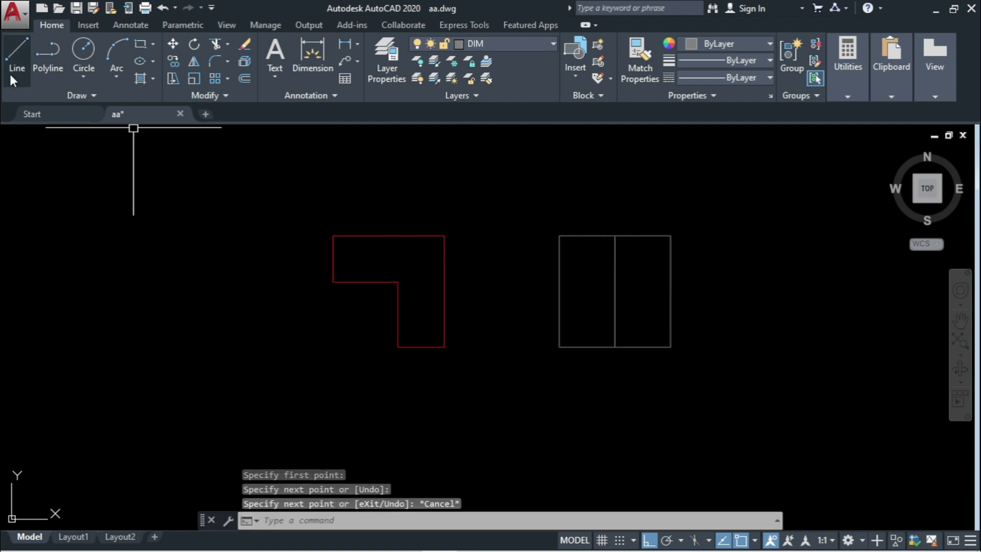
{"action": "key", "text": "Return"}
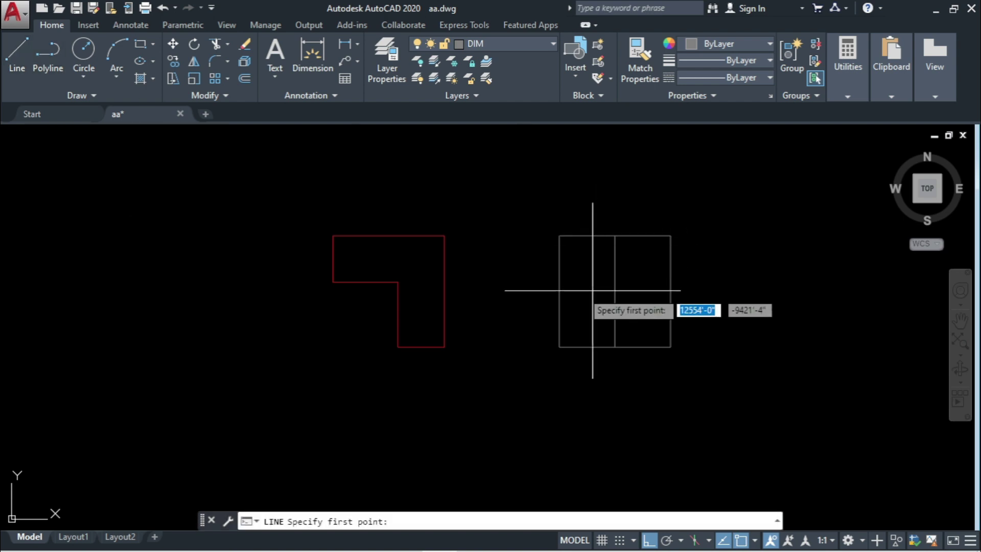
{"action": "left_click", "coordinate": [560, 291]}
{"action": "left_click", "coordinate": [671, 291]}
{"action": "key", "text": "Escape"}
- Change the colour of the square's two centre lines to yellow
{"action": "left_click", "coordinate": [655, 314]}
{"action": "left_click", "coordinate": [616, 270]}
{"action": "left_click", "coordinate": [636, 306]}
{"action": "left_click", "coordinate": [613, 280]}
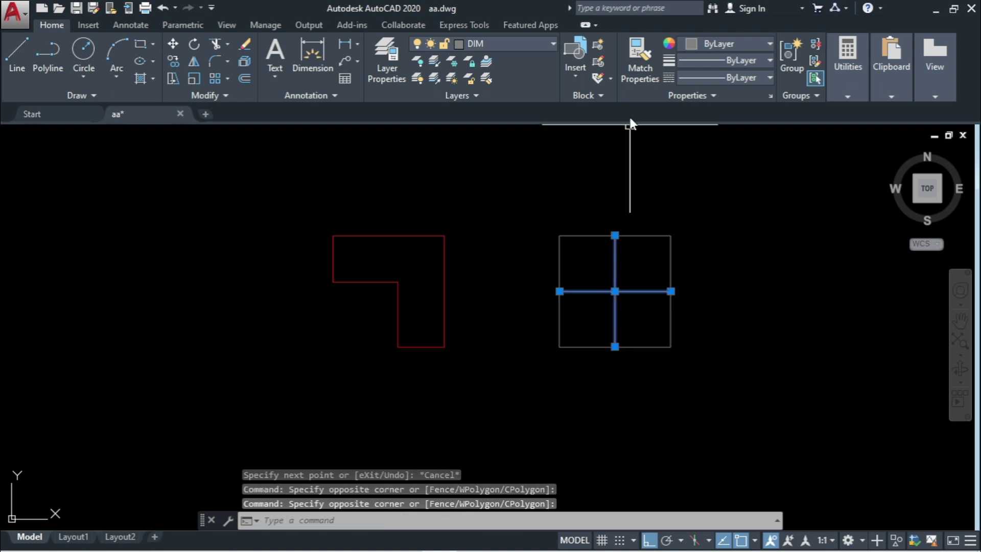
{"action": "left_click", "coordinate": [713, 45]}
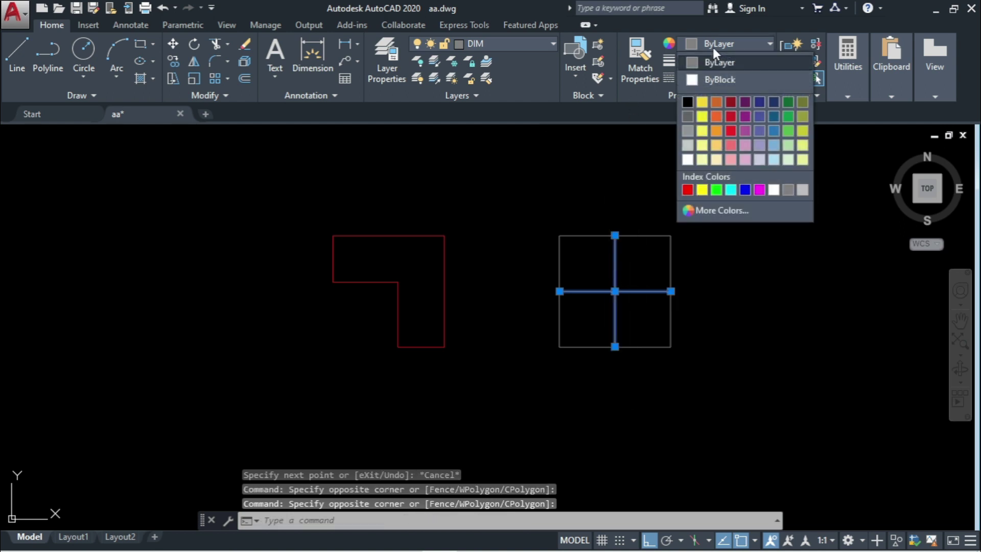
{"action": "left_click", "coordinate": [701, 117]}
{"action": "key", "text": "Escape"}
{"action": "key", "text": "Escape"}
{"action": "scroll", "coordinate": [627, 321], "scroll_direction": "up", "scroll_amount": 2}
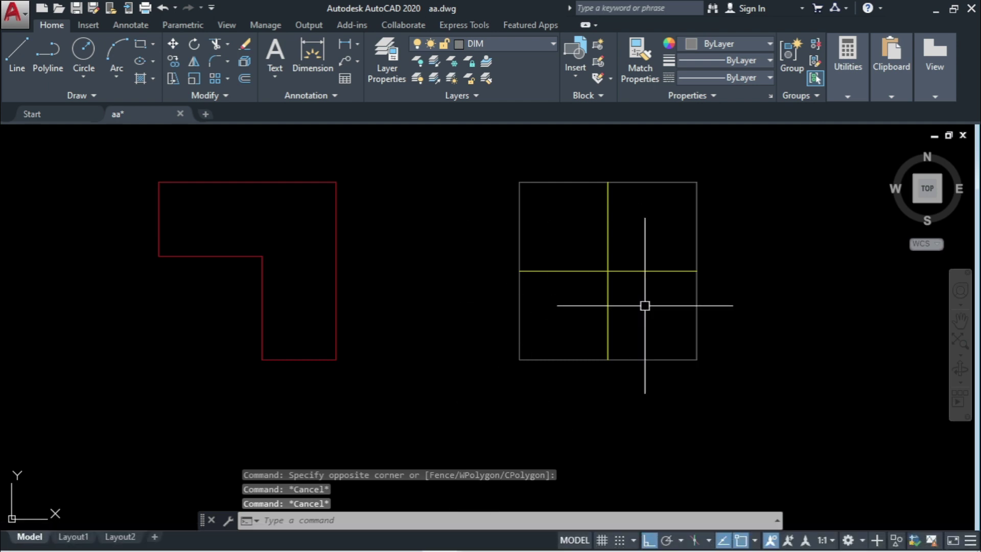
{"action": "left_click", "coordinate": [596, 256]}
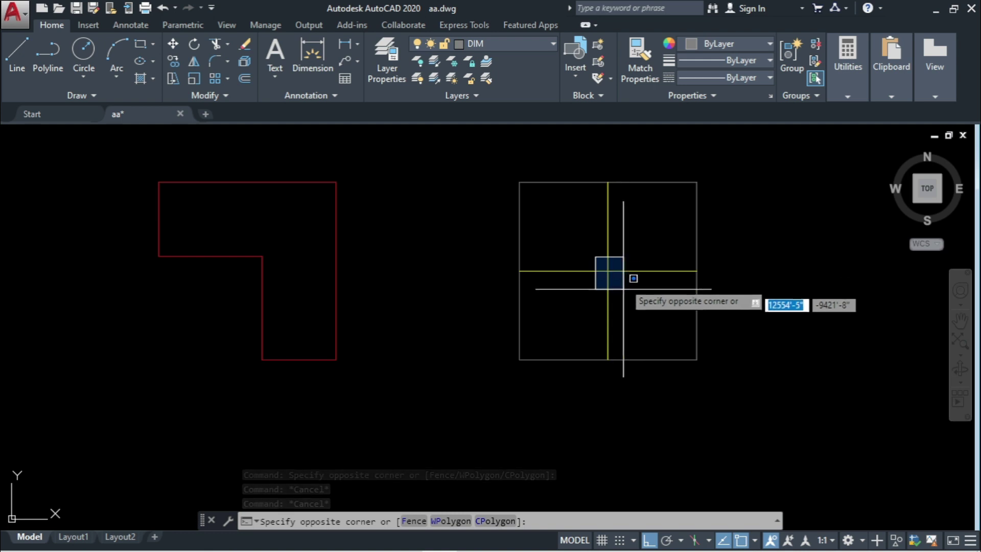
{"action": "left_click", "coordinate": [616, 291]}
{"action": "scroll", "coordinate": [598, 255], "scroll_direction": "up", "scroll_amount": 4}
{"action": "scroll", "coordinate": [624, 324], "scroll_direction": "down", "scroll_amount": 4}
{"action": "left_click", "coordinate": [433, 328]}
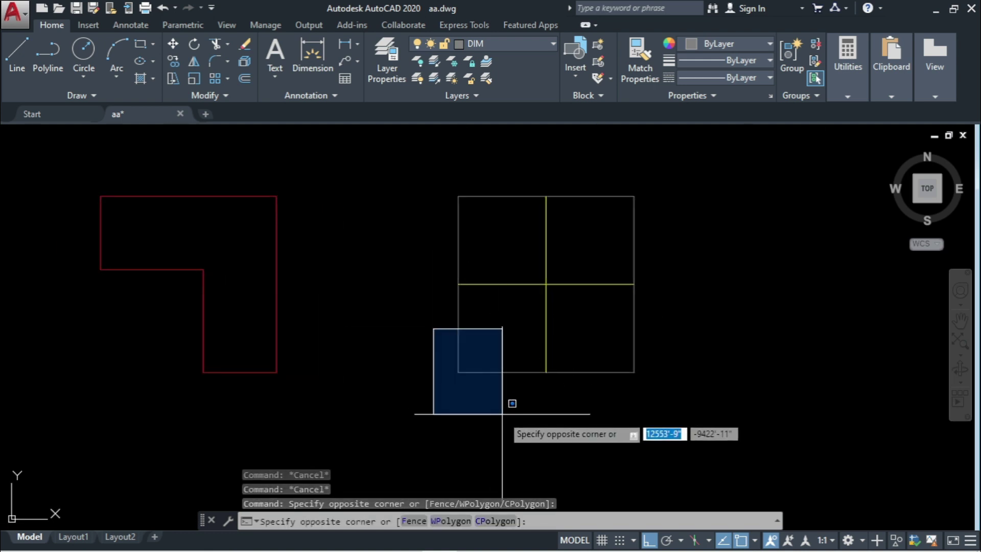
- Add a linear dimension from the square's lower-left corner to the midpoint of its bottom edge, placed below the square
{"action": "left_click", "coordinate": [542, 394]}
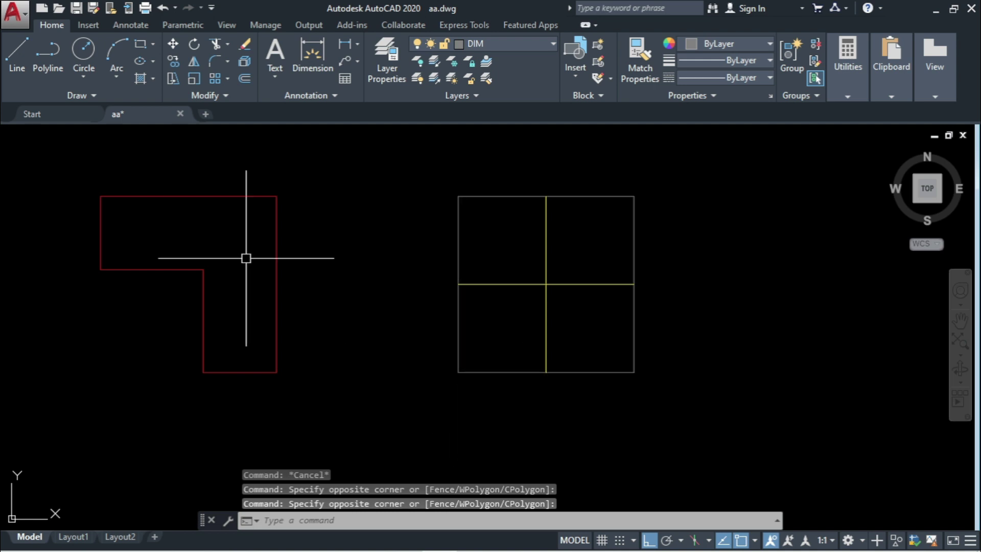
{"action": "left_click", "coordinate": [349, 47]}
{"action": "scroll", "coordinate": [484, 406], "scroll_direction": "up", "scroll_amount": 2}
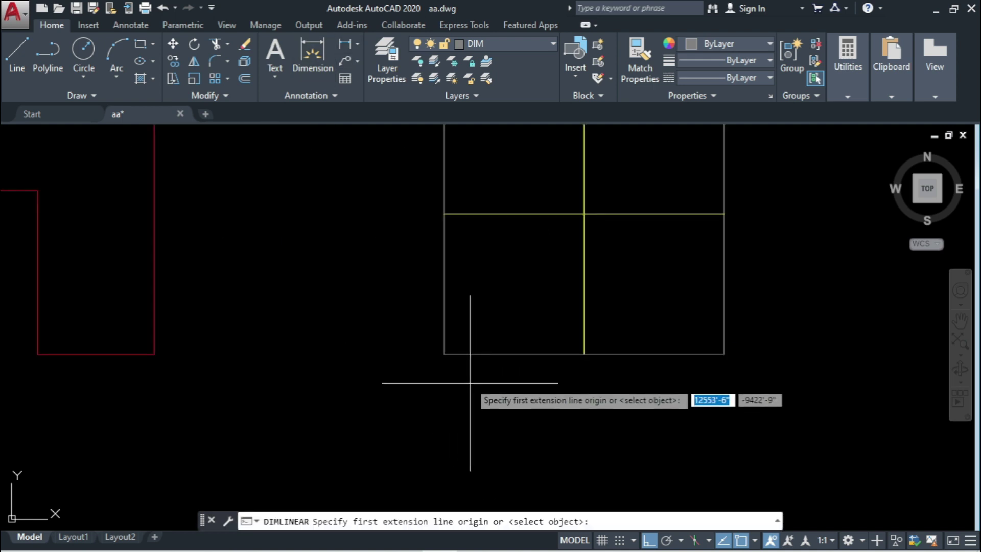
{"action": "left_click", "coordinate": [444, 353]}
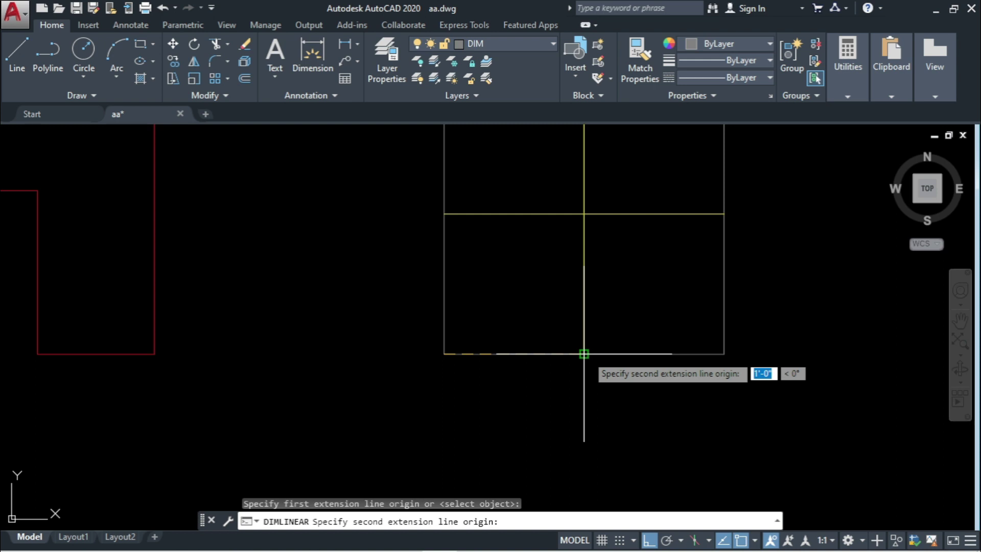
{"action": "left_click", "coordinate": [583, 354]}
{"action": "scroll", "coordinate": [568, 383], "scroll_direction": "down", "scroll_amount": 3}
{"action": "scroll", "coordinate": [568, 389], "scroll_direction": "up", "scroll_amount": 2}
{"action": "left_click", "coordinate": [576, 459]}
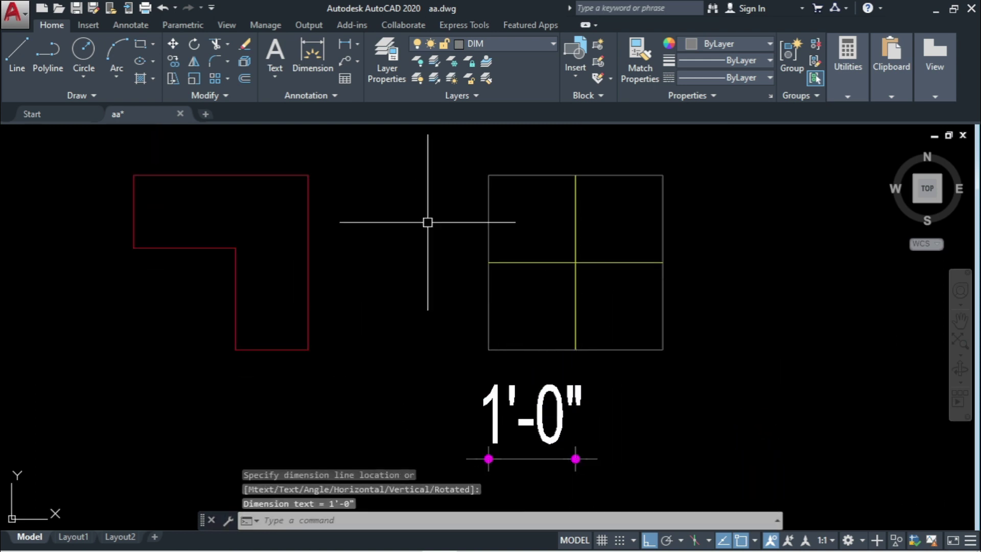
- Add a vertical linear dimension from the square's centre to its bottom edge midpoint, placed to the right of the square
{"action": "left_click", "coordinate": [346, 44]}
{"action": "left_click", "coordinate": [576, 262]}
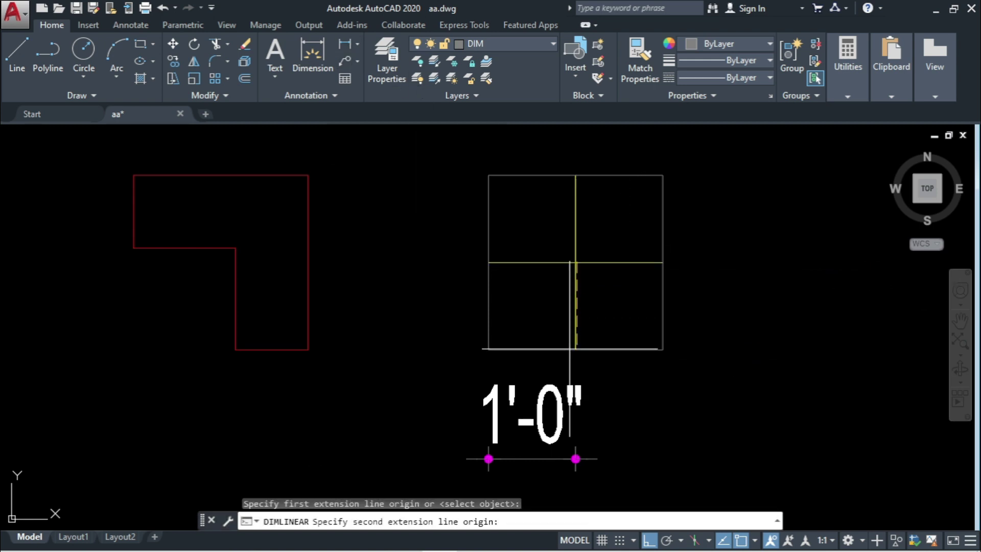
{"action": "left_click", "coordinate": [576, 350]}
{"action": "left_click", "coordinate": [810, 347]}
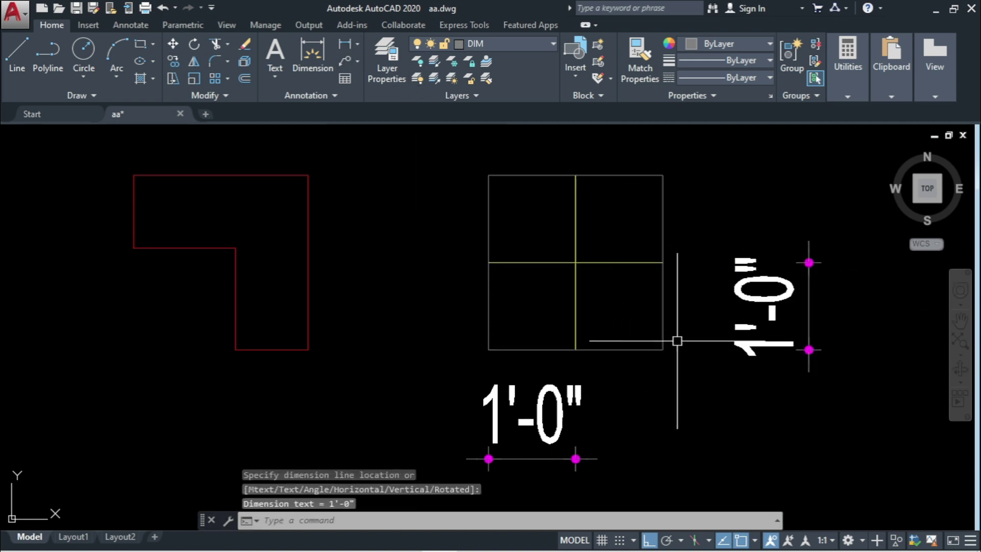
{"action": "scroll", "coordinate": [686, 279], "scroll_direction": "down", "scroll_amount": 2}
{"action": "scroll", "coordinate": [630, 299], "scroll_direction": "up", "scroll_amount": 2}
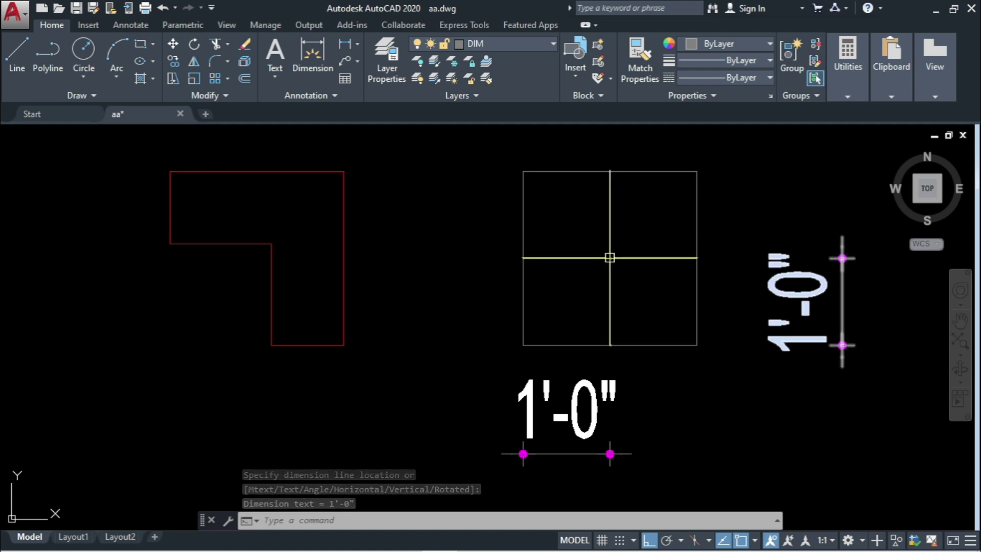
- Switch to ETABS and place L 24X10X24 columns at grid point C-3 with angle 0 and at B-3 with angle 90
{"action": "mouse_move", "coordinate": [458, 533]}
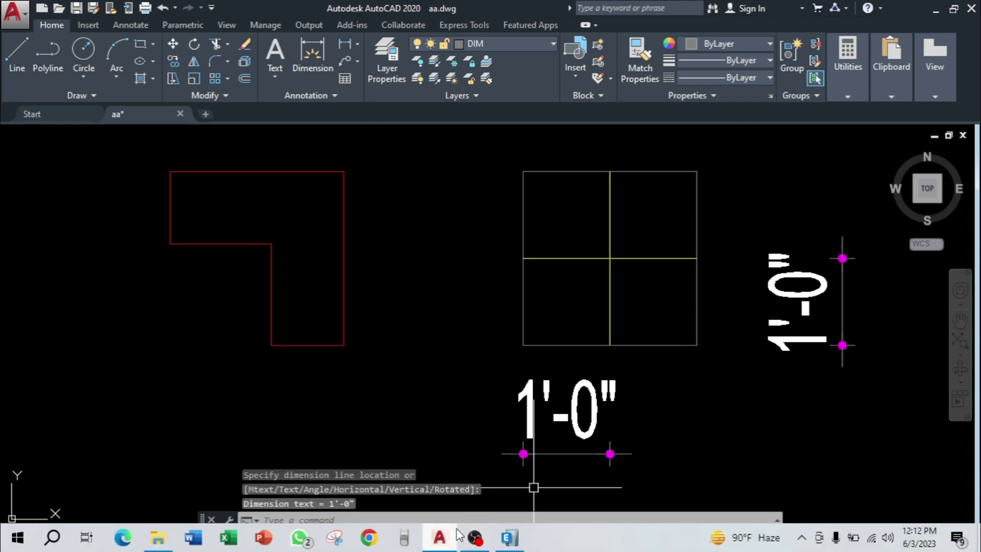
{"action": "left_click", "coordinate": [508, 537]}
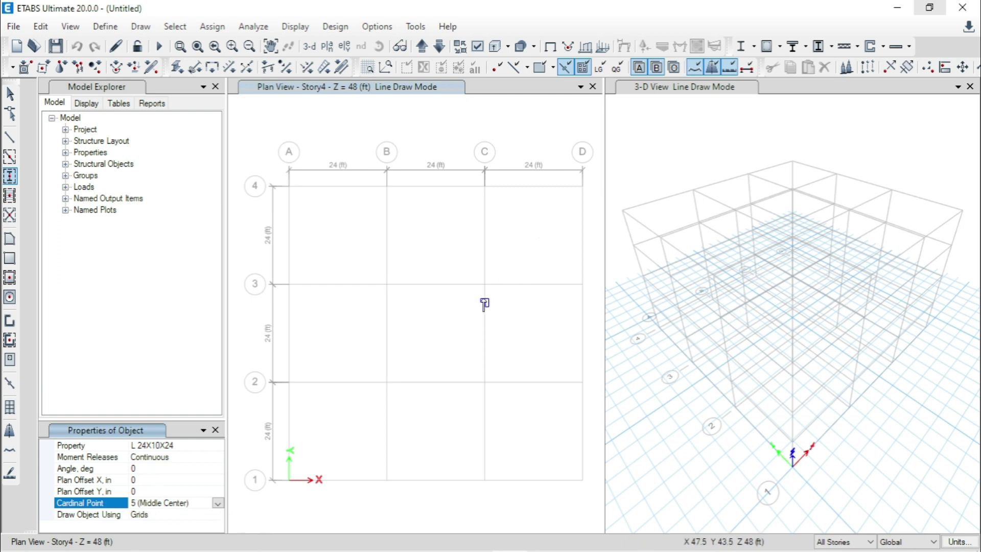
{"action": "scroll", "coordinate": [483, 291], "scroll_direction": "up", "scroll_amount": 5}
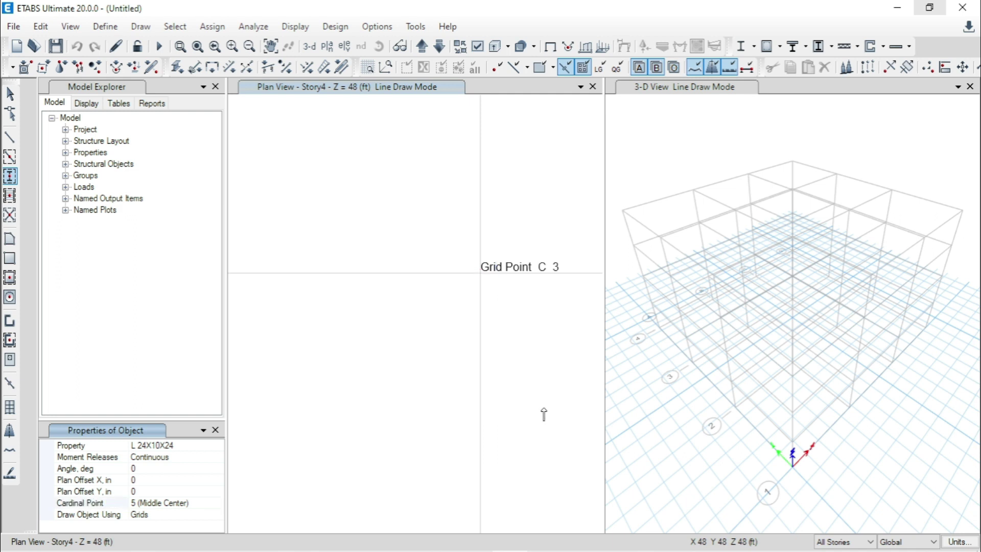
{"action": "scroll", "coordinate": [547, 276], "scroll_direction": "down", "scroll_amount": 2}
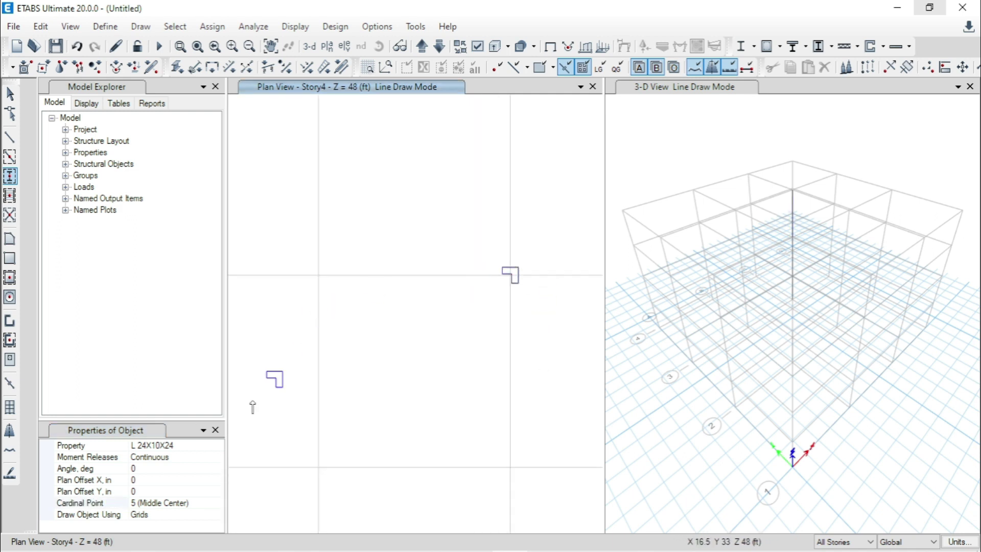
{"action": "left_click", "coordinate": [165, 468]}
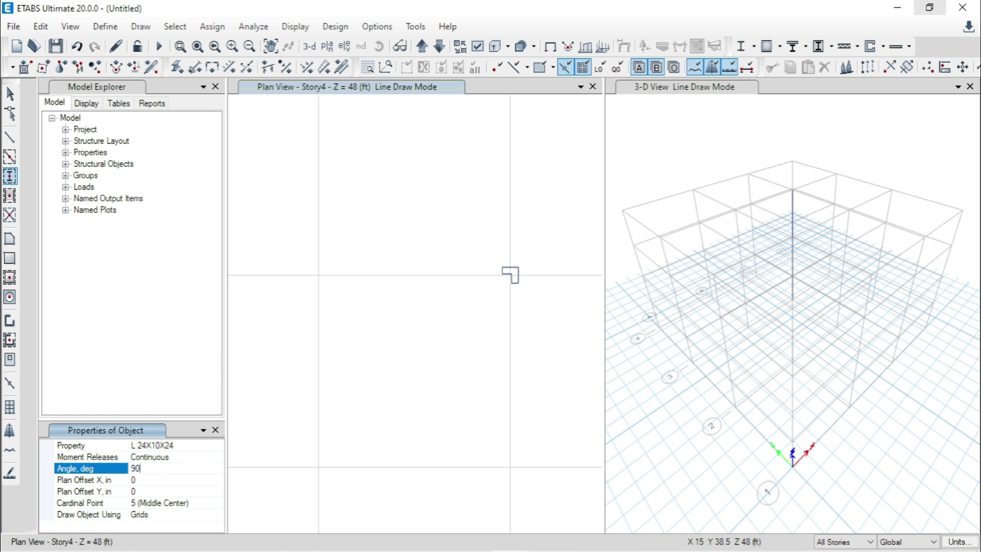
{"action": "left_click", "coordinate": [318, 278]}
- Place L 24X10X24 columns at grid point B-2 with angle 180 and at C-2 with angle 270, then end column drawing
{"action": "left_click", "coordinate": [153, 469]}
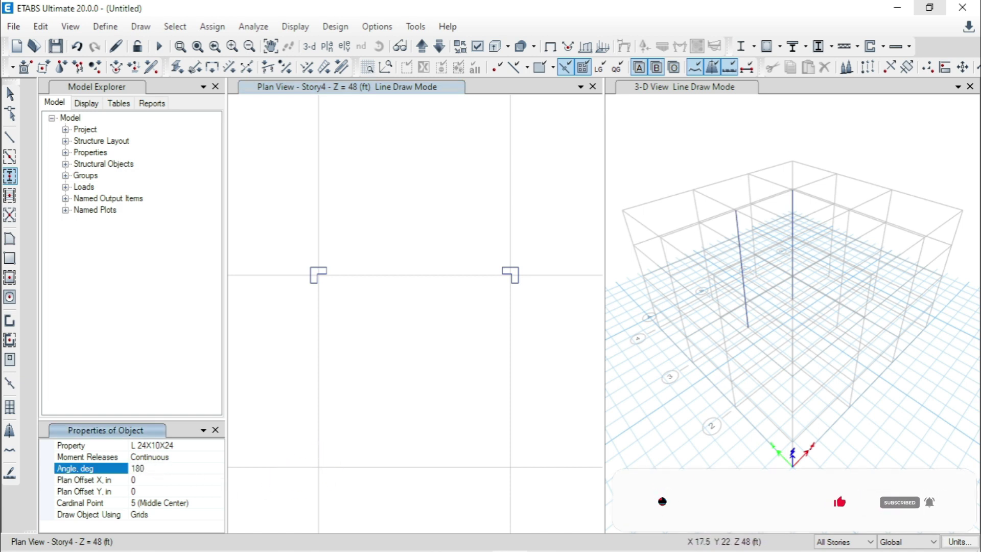
{"action": "scroll", "coordinate": [368, 412], "scroll_direction": "down", "scroll_amount": 3}
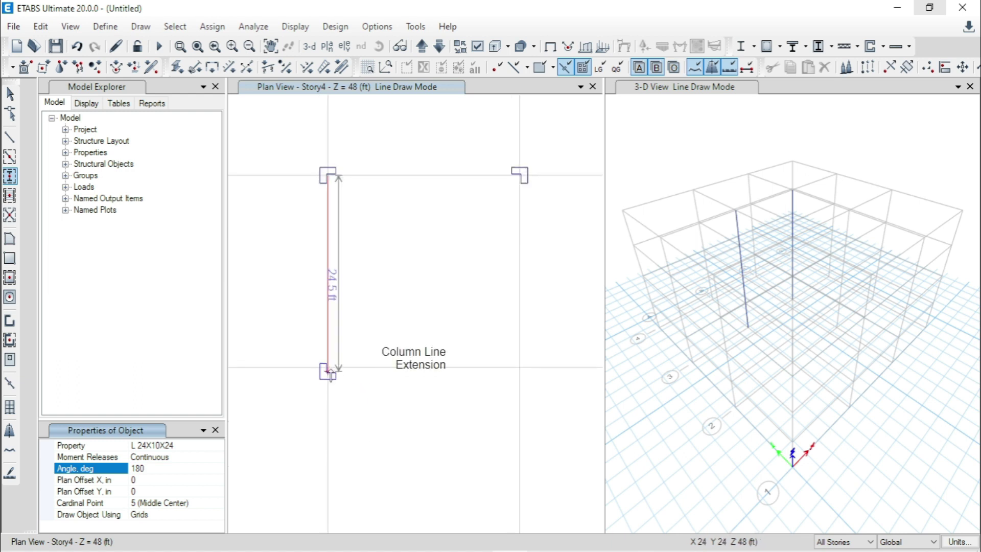
{"action": "scroll", "coordinate": [327, 368], "scroll_direction": "up", "scroll_amount": 2}
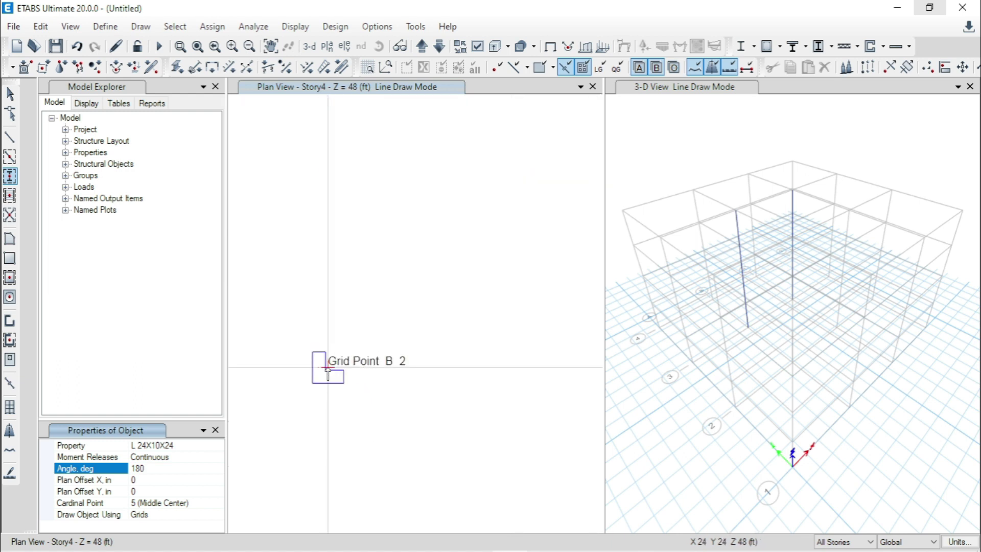
{"action": "left_click", "coordinate": [410, 424]}
{"action": "scroll", "coordinate": [414, 383], "scroll_direction": "down", "scroll_amount": 2}
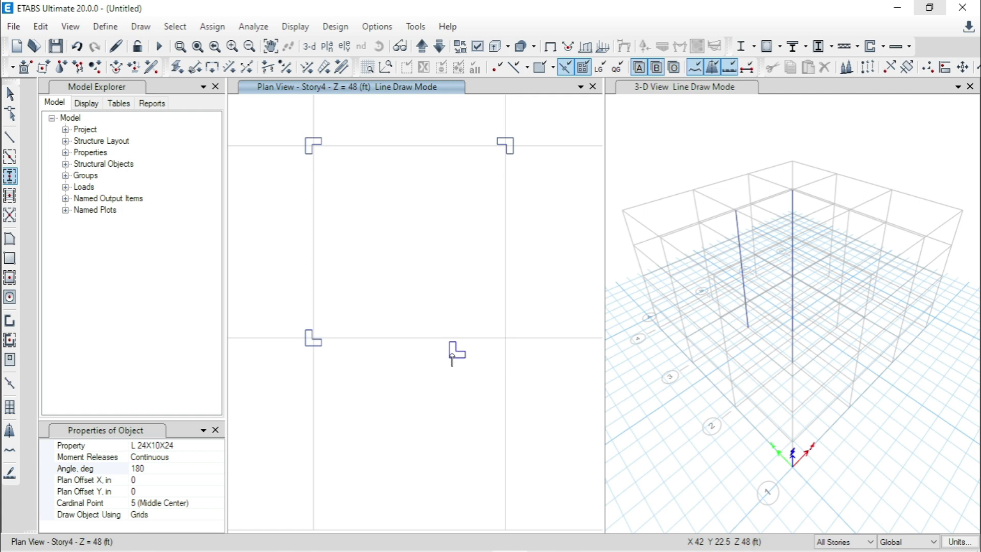
{"action": "left_click", "coordinate": [165, 471]}
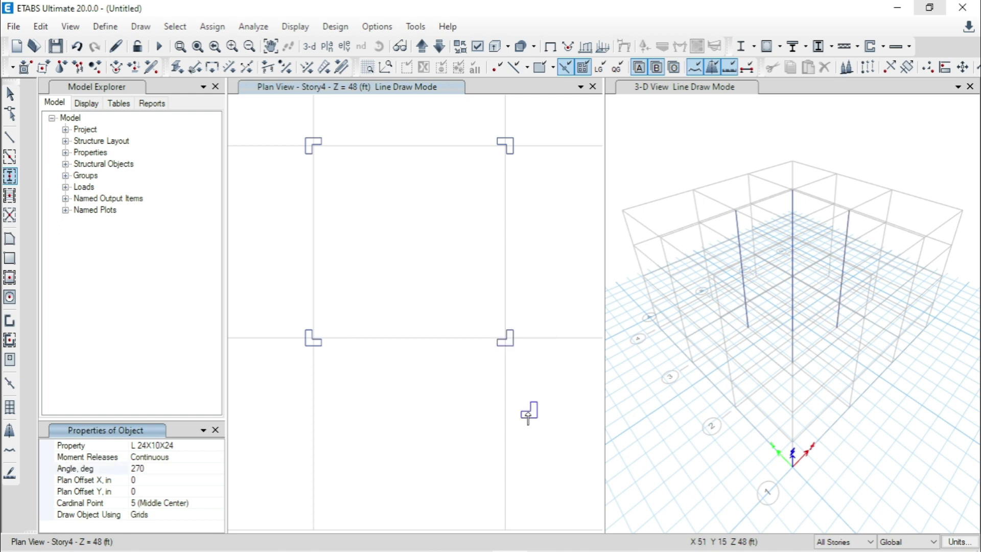
{"action": "left_click", "coordinate": [9, 97]}
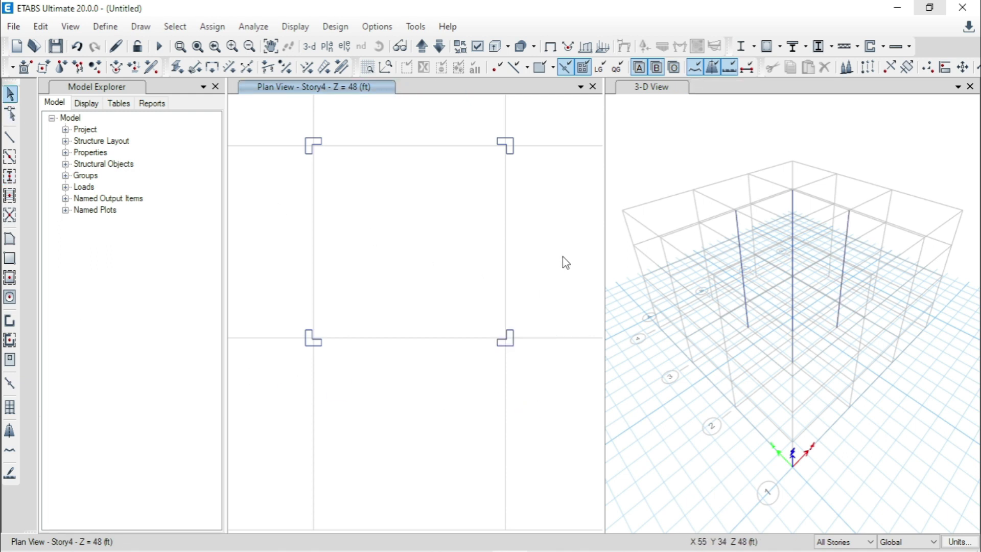
- Inspect how the four L columns sit relative to their grid intersections in the plan view
{"action": "scroll", "coordinate": [513, 379], "scroll_direction": "down", "scroll_amount": 3}
{"action": "scroll", "coordinate": [499, 263], "scroll_direction": "up", "scroll_amount": 6}
{"action": "scroll", "coordinate": [542, 300], "scroll_direction": "down", "scroll_amount": 2}
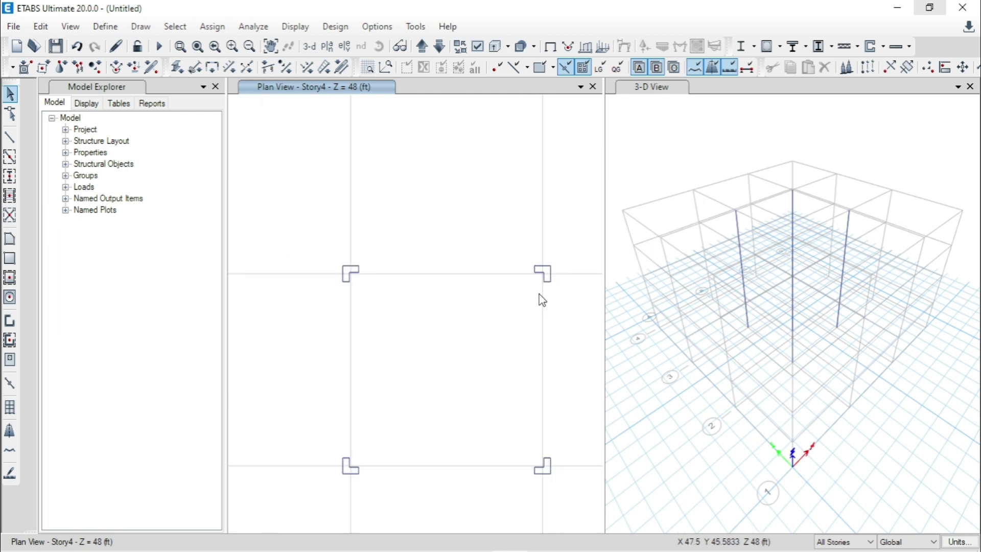
{"action": "scroll", "coordinate": [357, 284], "scroll_direction": "up", "scroll_amount": 2}
{"action": "scroll", "coordinate": [353, 266], "scroll_direction": "down", "scroll_amount": 2}
{"action": "scroll", "coordinate": [345, 255], "scroll_direction": "down", "scroll_amount": 1}
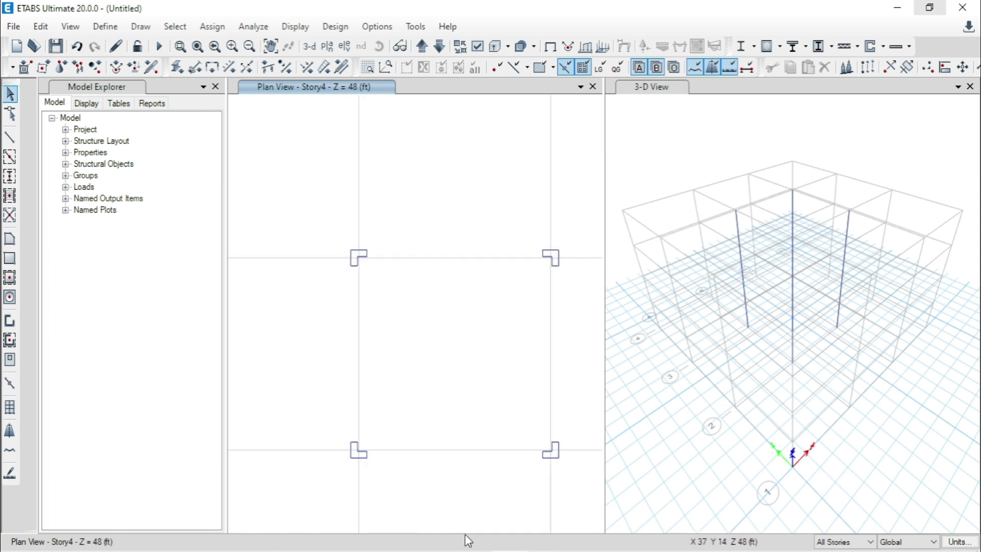
- Switch to AutoCAD and highlight the four grid lines of the reference layout to examine where they cross the L columns' legs
{"action": "mouse_move", "coordinate": [469, 547]}
{"action": "left_click", "coordinate": [439, 538]}
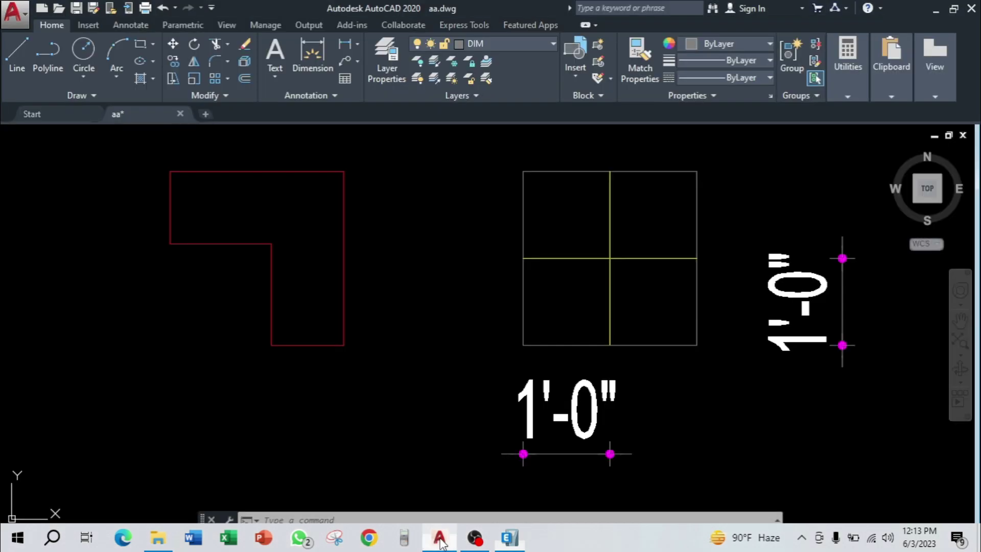
{"action": "scroll", "coordinate": [565, 272], "scroll_direction": "down", "scroll_amount": 5}
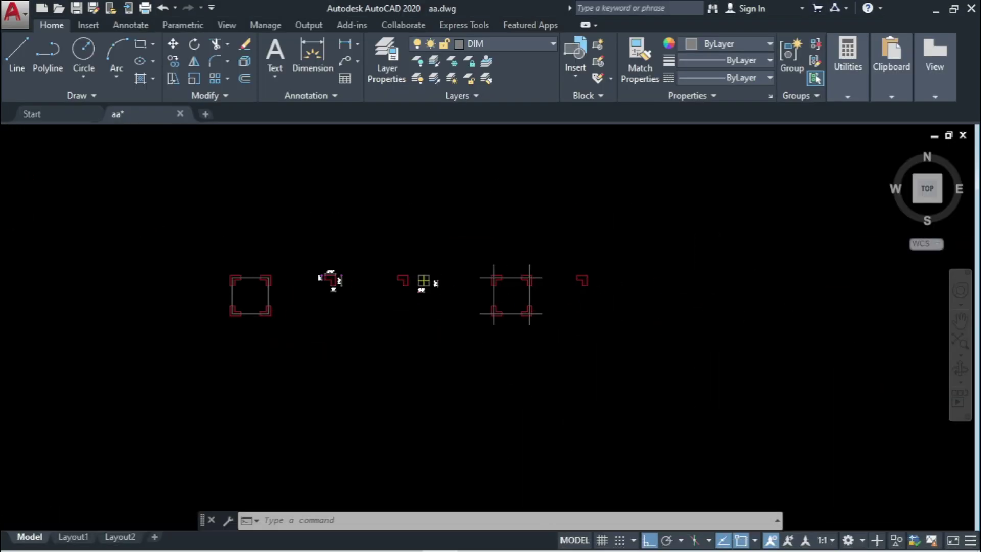
{"action": "scroll", "coordinate": [521, 282], "scroll_direction": "up", "scroll_amount": 2}
{"action": "left_click", "coordinate": [630, 257]}
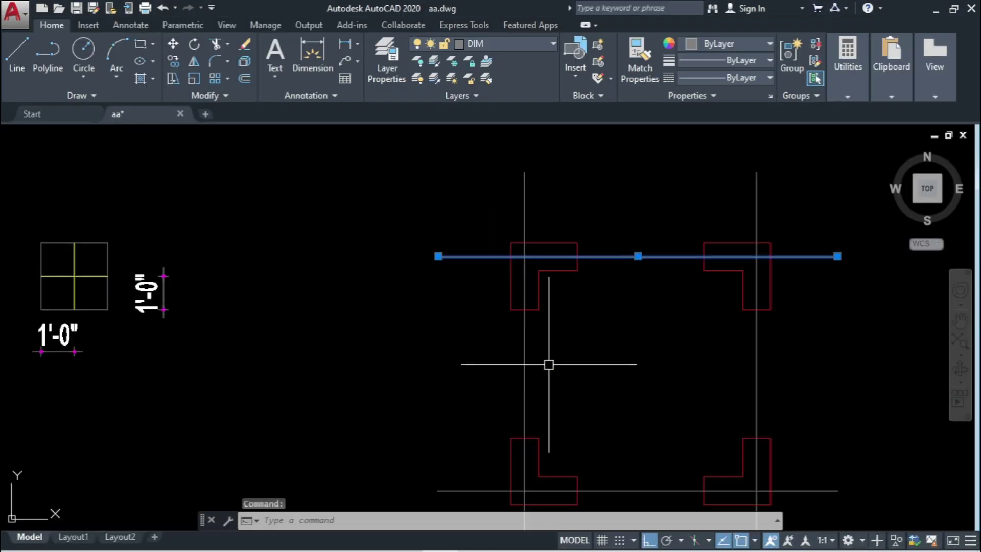
{"action": "middle_click_drag", "start_coordinate": [546, 415], "coordinate": [520, 366]}
{"action": "left_click", "coordinate": [499, 311]}
{"action": "scroll", "coordinate": [499, 317], "scroll_direction": "up", "scroll_amount": 4}
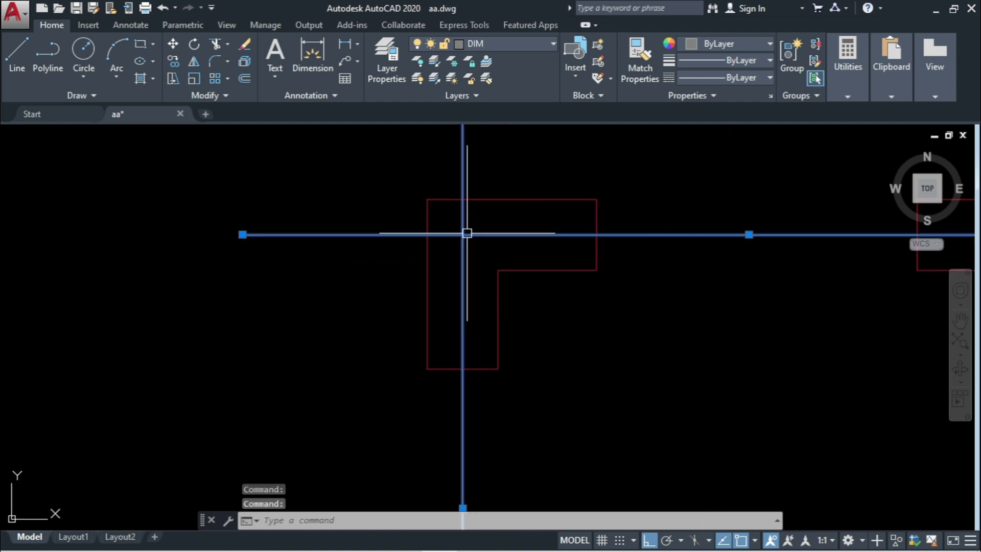
{"action": "scroll", "coordinate": [447, 251], "scroll_direction": "down", "scroll_amount": 4}
{"action": "middle_click_drag", "start_coordinate": [606, 278], "coordinate": [560, 278]}
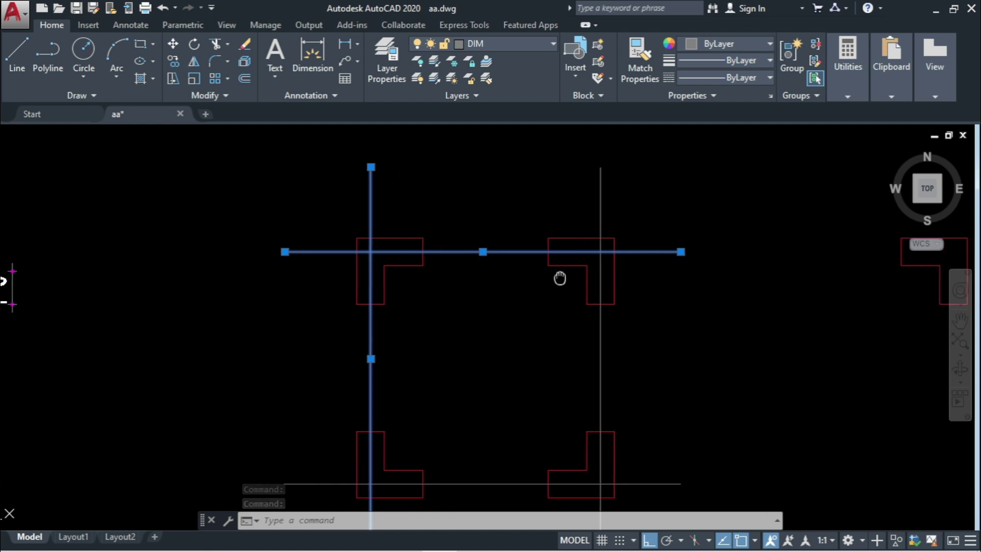
{"action": "left_click", "coordinate": [602, 324]}
{"action": "scroll", "coordinate": [606, 249], "scroll_direction": "up", "scroll_amount": 2}
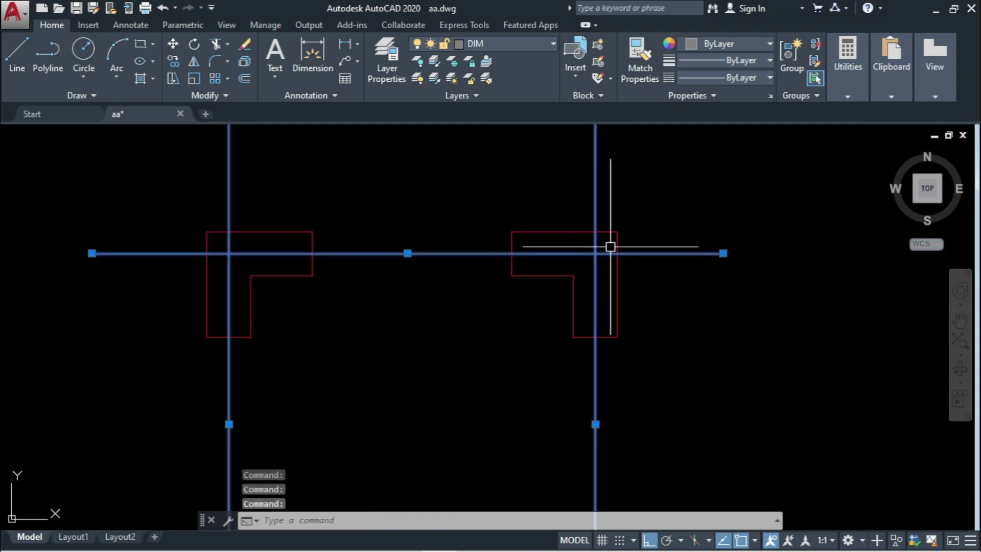
{"action": "scroll", "coordinate": [603, 230], "scroll_direction": "down", "scroll_amount": 4}
{"action": "middle_click_drag", "start_coordinate": [617, 209], "coordinate": [614, 151]}
{"action": "scroll", "coordinate": [521, 313], "scroll_direction": "up", "scroll_amount": 2}
{"action": "left_click", "coordinate": [510, 307]}
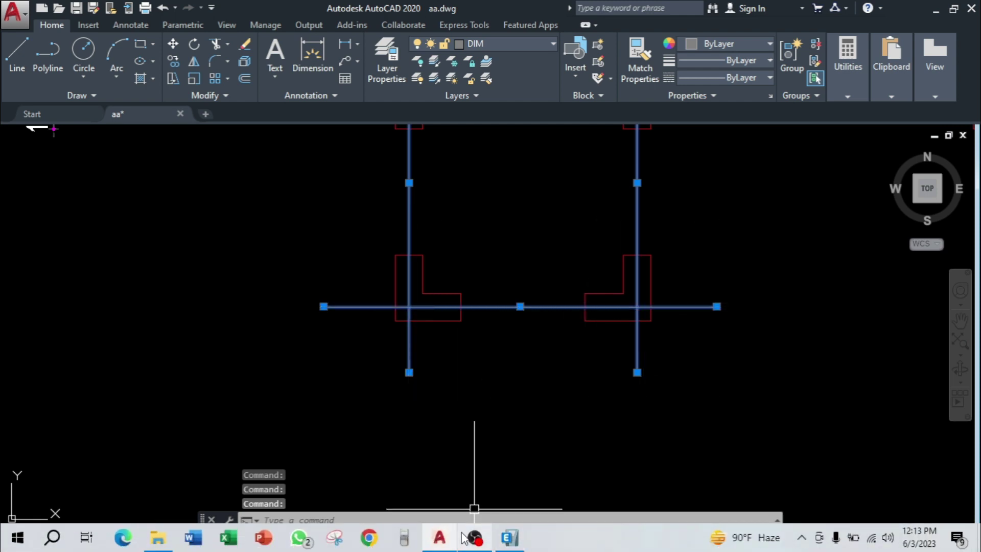
- Switch to ETABS and delete all four L columns from the plan
{"action": "left_click", "coordinate": [511, 538]}
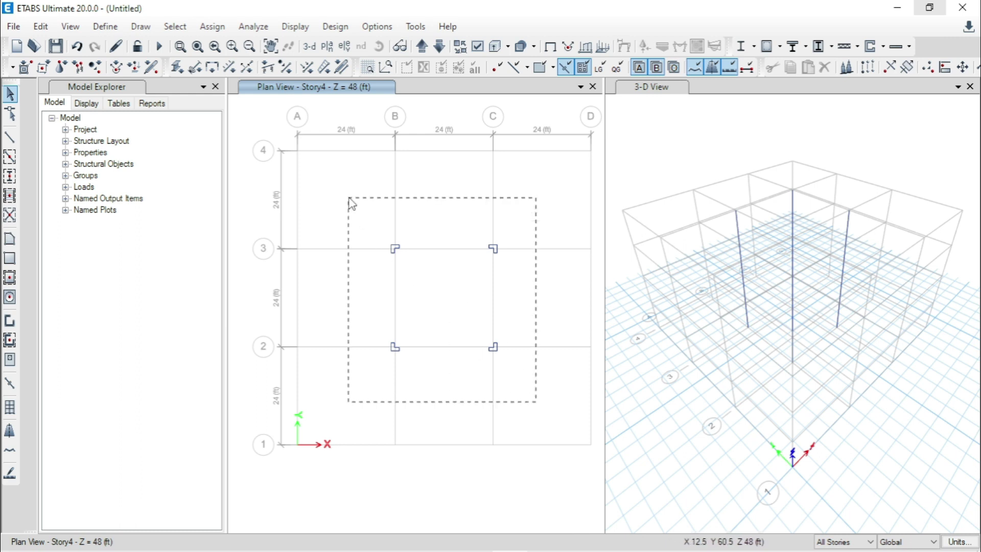
{"action": "left_click_drag", "start_coordinate": [349, 198], "coordinate": [349, 198]}
{"action": "key", "text": "ctrl+q"}
- Restart column drawing with section L 24X10X24, set the angle to 0 and preview the section at grid point C-3
{"action": "left_click", "coordinate": [10, 179]}
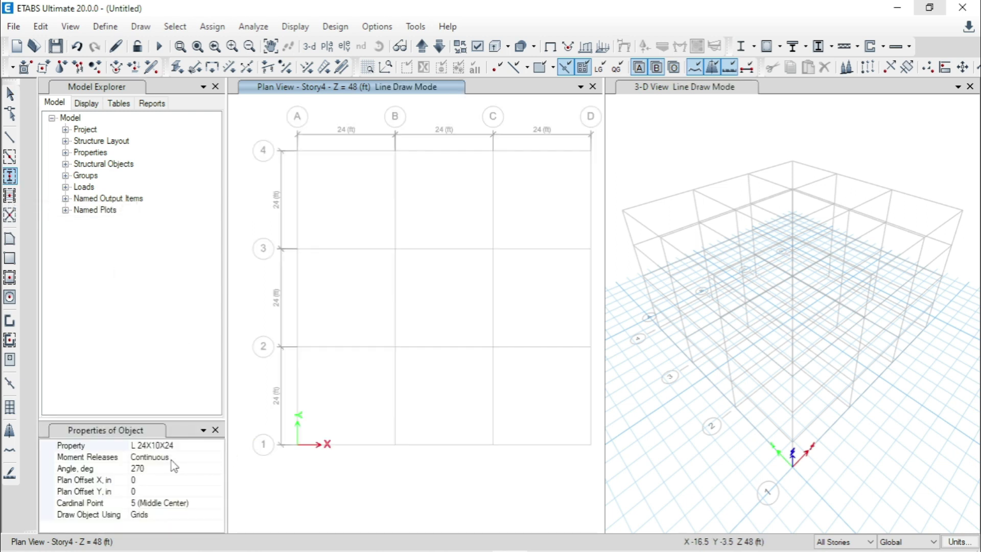
{"action": "left_click", "coordinate": [164, 479]}
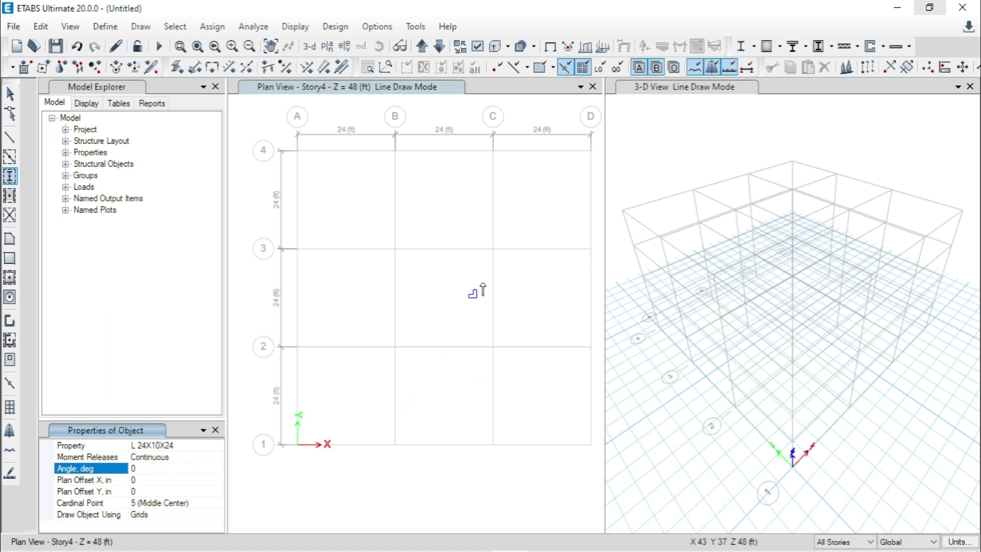
{"action": "scroll", "coordinate": [482, 289], "scroll_direction": "up", "scroll_amount": 2}
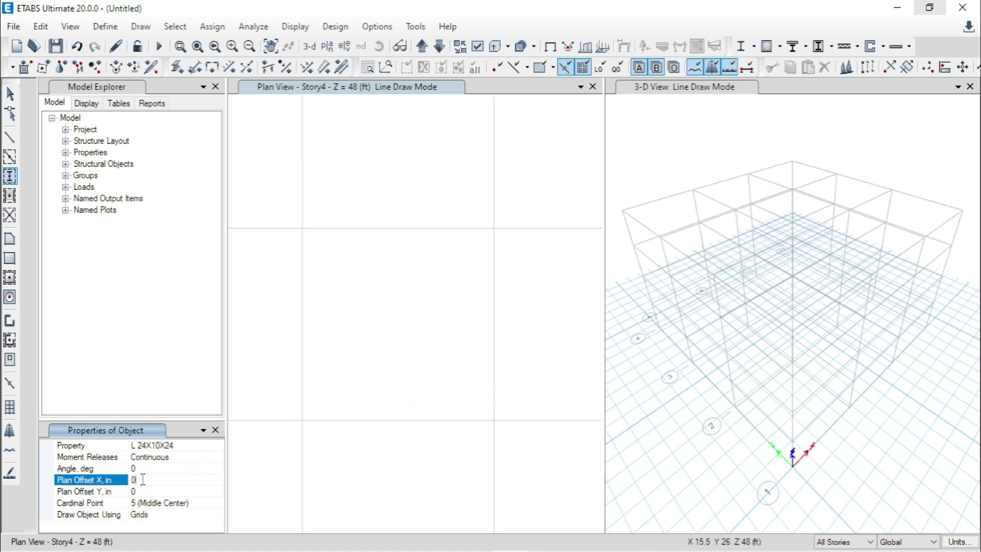
{"action": "scroll", "coordinate": [496, 230], "scroll_direction": "up", "scroll_amount": 8}
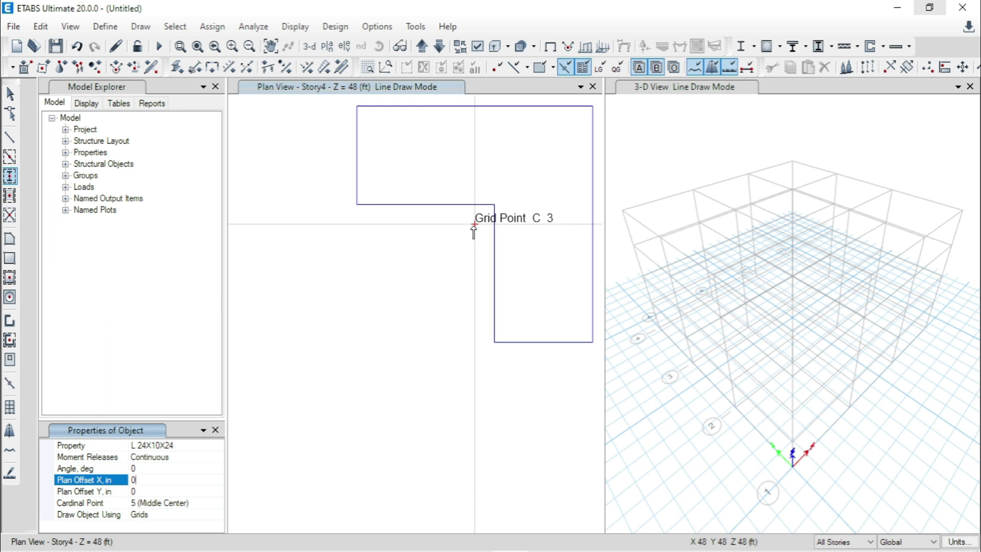
- Switch to AutoCAD, clear the grid line selection and draw a rectangle around the full extents of the upper-right L column
{"action": "mouse_move", "coordinate": [493, 547]}
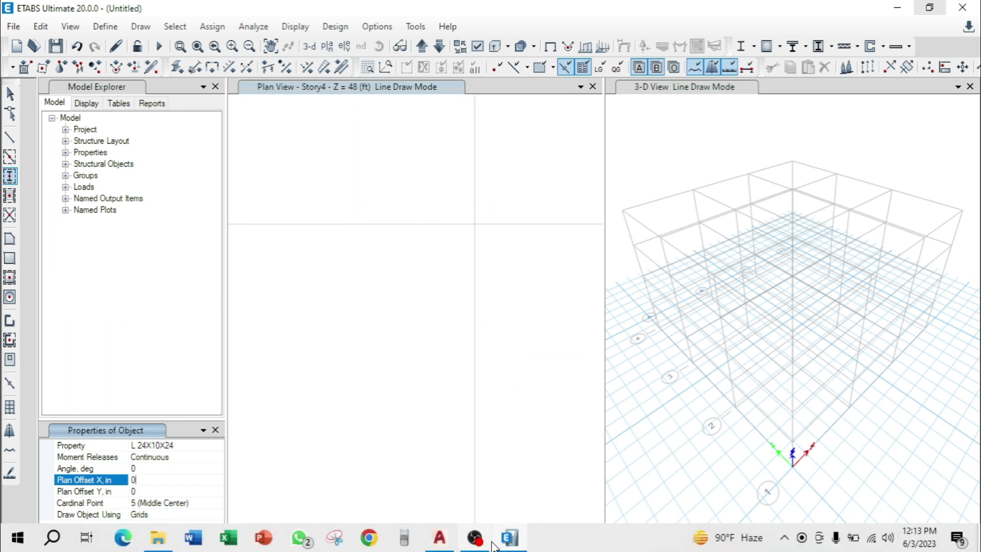
{"action": "left_click", "coordinate": [439, 538]}
{"action": "scroll", "coordinate": [590, 360], "scroll_direction": "down", "scroll_amount": 3}
{"action": "scroll", "coordinate": [590, 360], "scroll_direction": "up", "scroll_amount": 6}
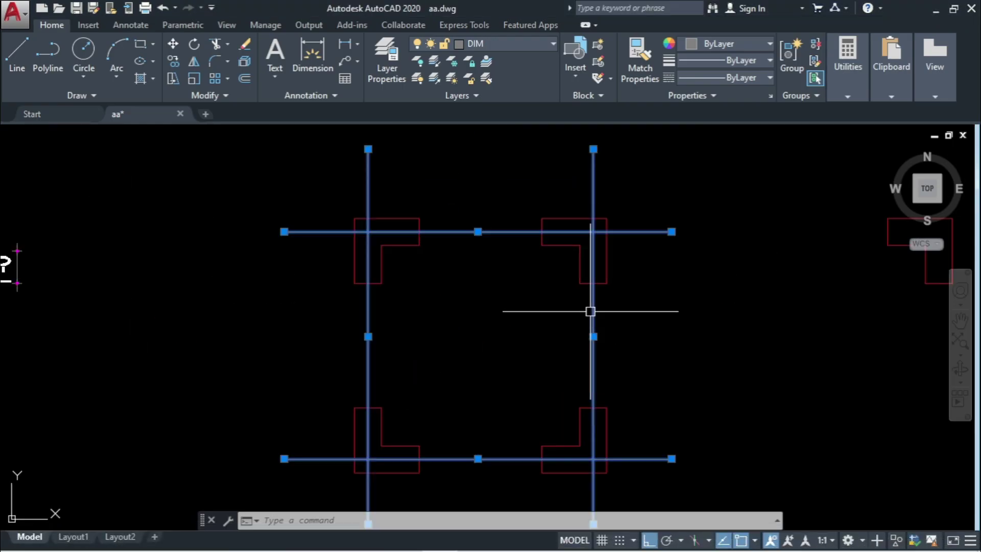
{"action": "scroll", "coordinate": [582, 270], "scroll_direction": "up", "scroll_amount": 2}
{"action": "key", "text": "Escape"}
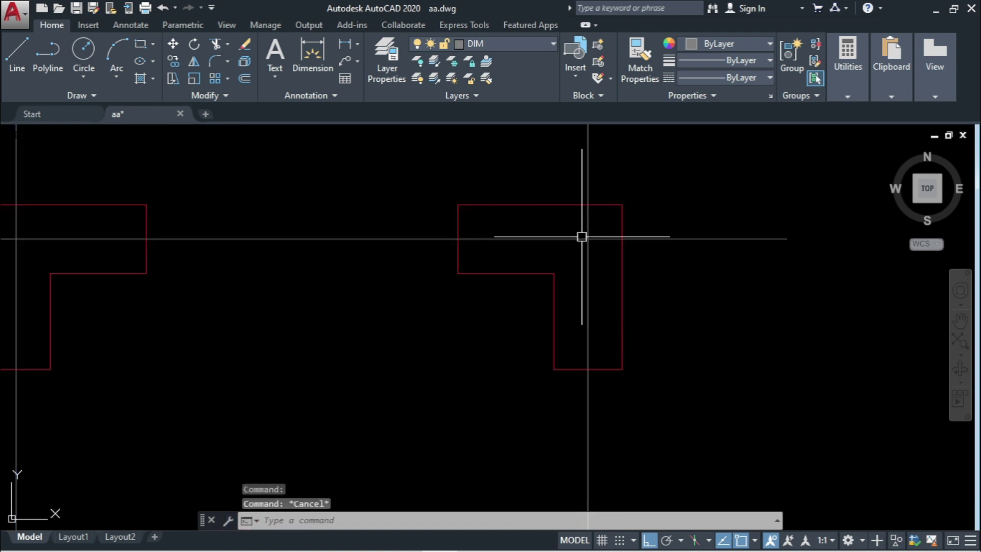
{"action": "left_click", "coordinate": [138, 44]}
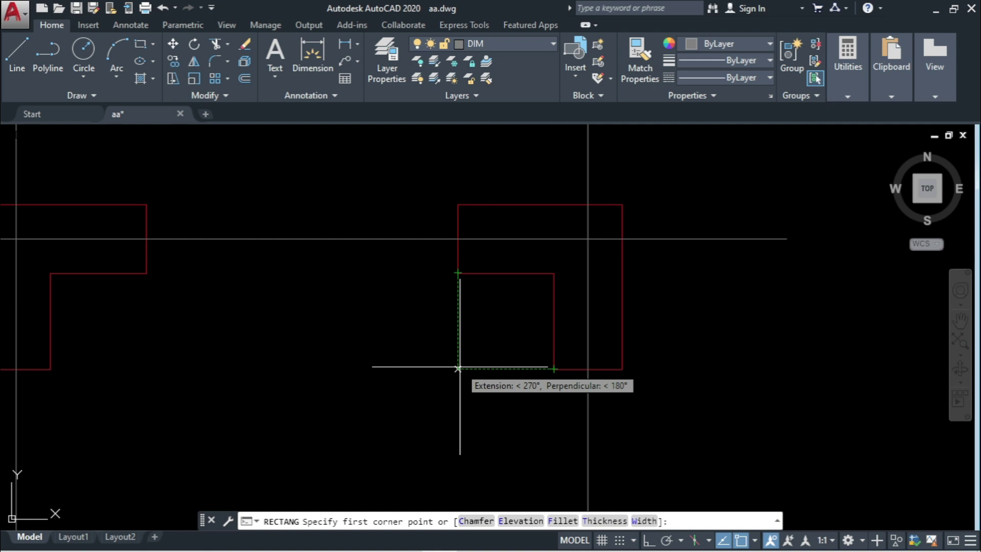
{"action": "left_click", "coordinate": [457, 368]}
{"action": "left_click", "coordinate": [622, 205]}
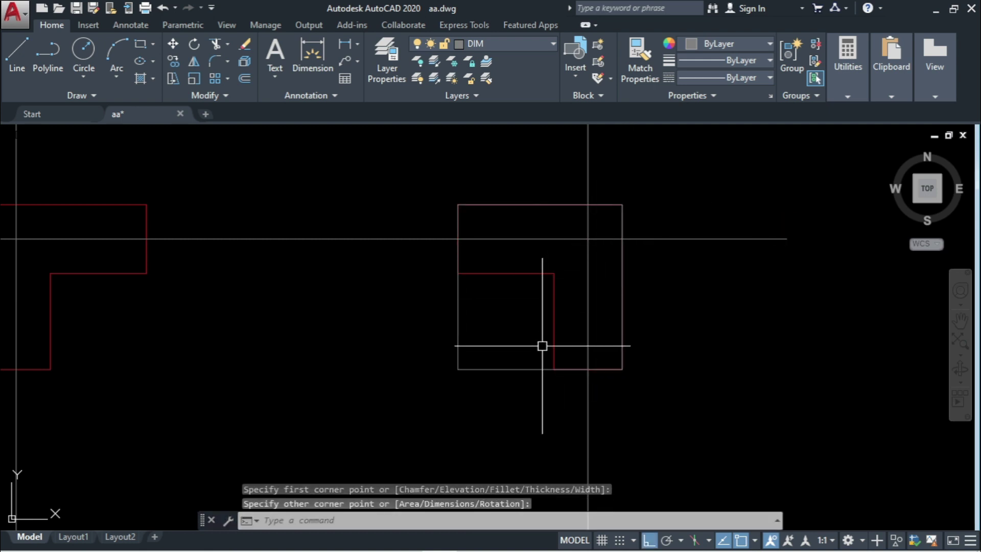
- Draw vertical and horizontal centre lines across the rectangle around the upper-right L column, joining its edge midpoints
{"action": "middle_click_drag", "start_coordinate": [584, 335], "coordinate": [531, 349]}
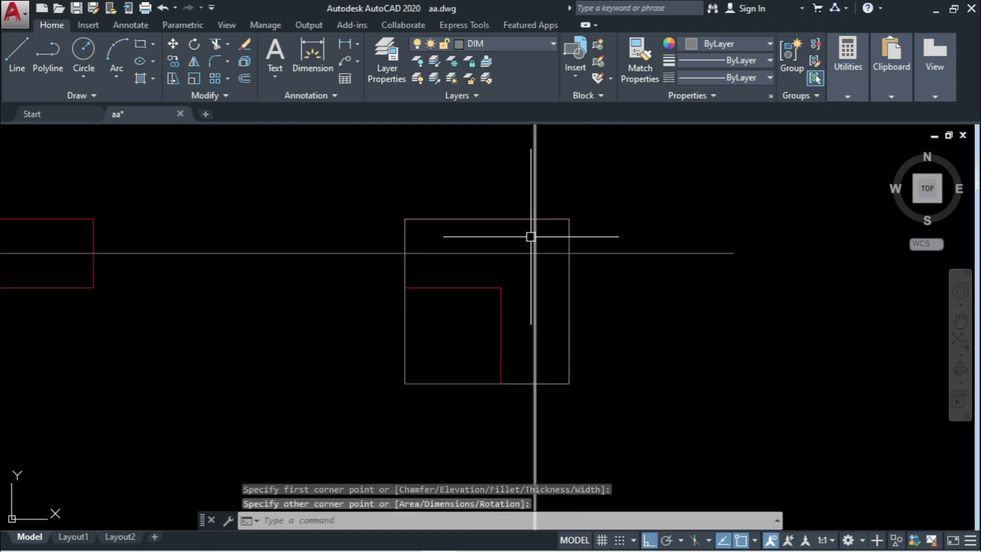
{"action": "left_click", "coordinate": [17, 51]}
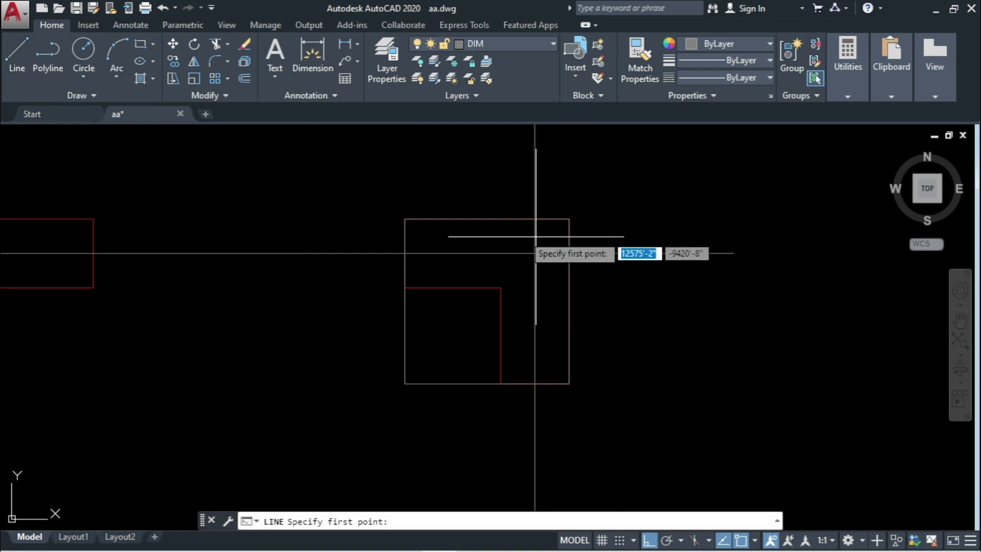
{"action": "left_click", "coordinate": [487, 219]}
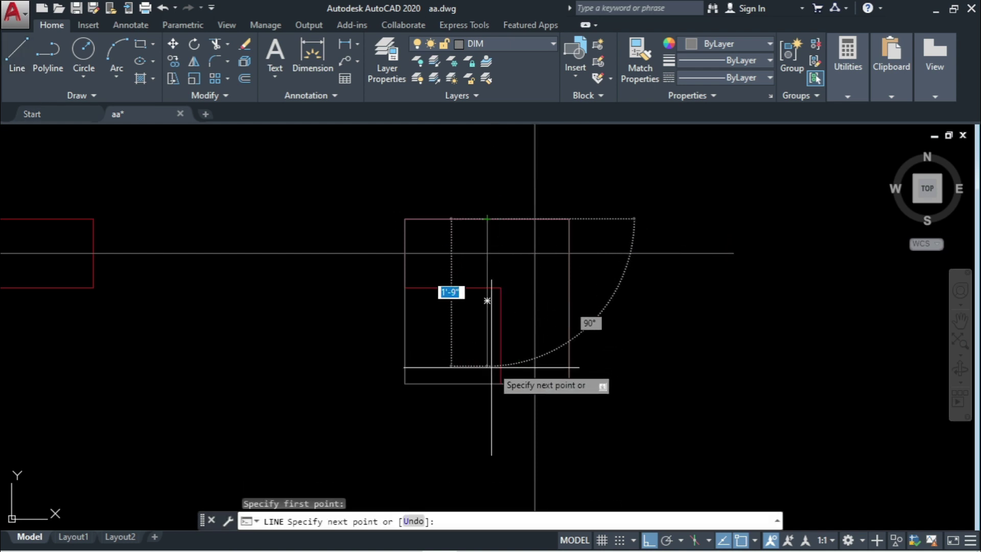
{"action": "left_click", "coordinate": [487, 383]}
{"action": "key", "text": "Escape"}
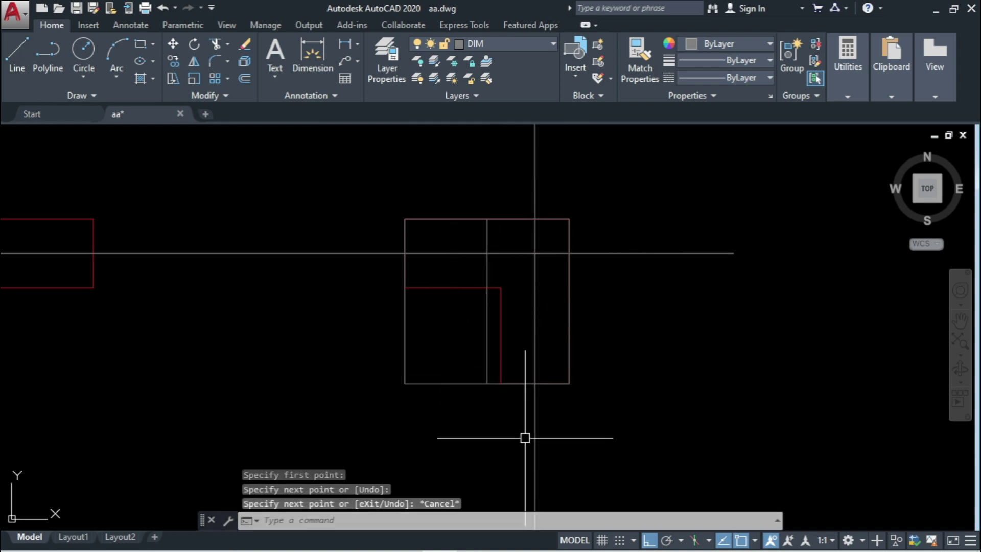
{"action": "left_click", "coordinate": [16, 56]}
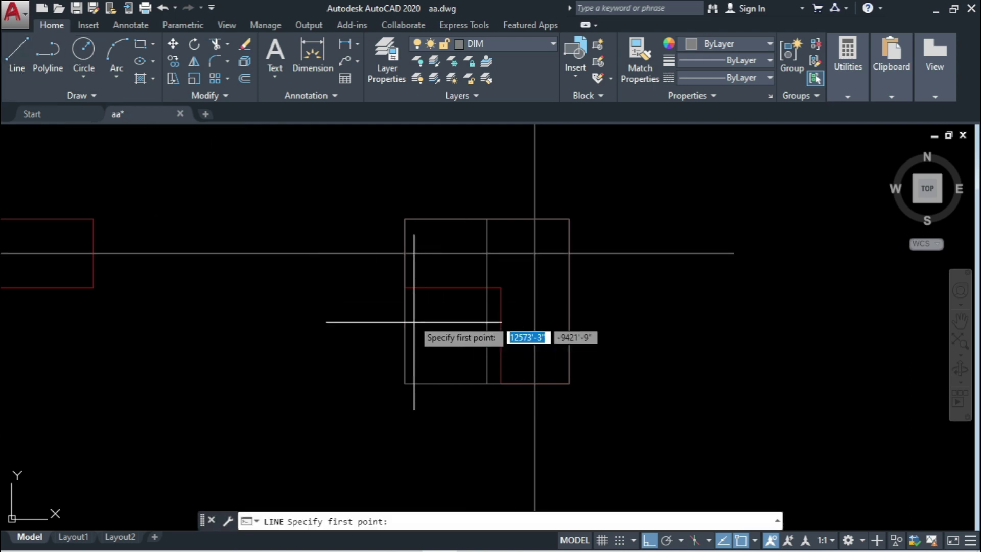
{"action": "left_click", "coordinate": [487, 301]}
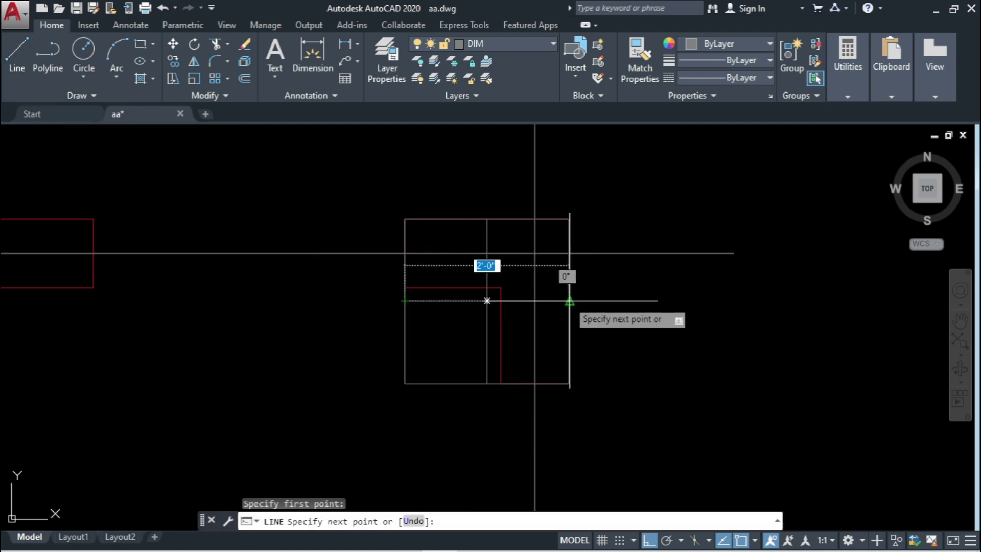
{"action": "left_click", "coordinate": [569, 274]}
{"action": "key", "text": "Escape"}
- Set the colour of both centre lines in the upper-right column's rectangle to yellow (248,215,49)
{"action": "left_click", "coordinate": [495, 309]}
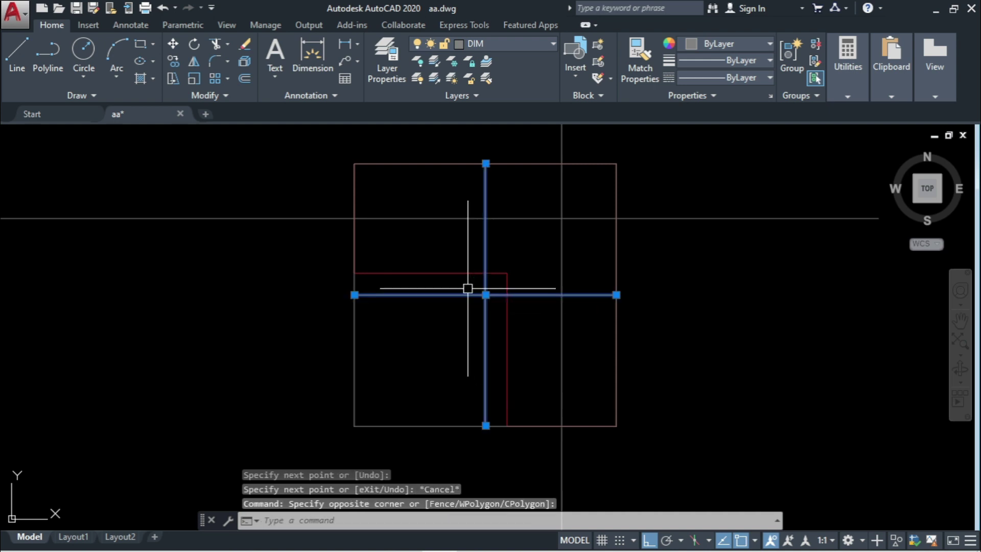
{"action": "left_click", "coordinate": [700, 44]}
{"action": "left_click", "coordinate": [703, 103]}
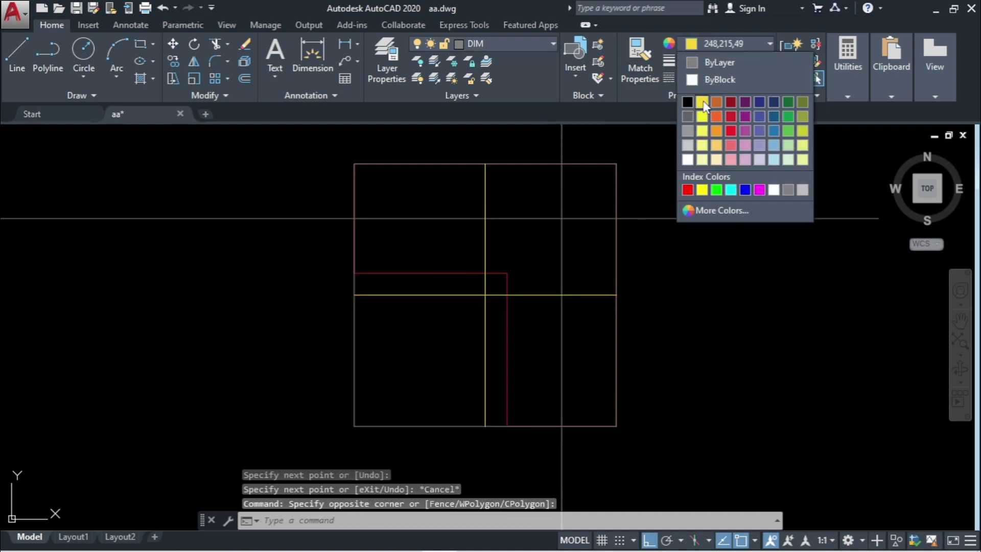
{"action": "key", "text": "Escape"}
- Add a linear dimension below the upper-right column for the horizontal distance from its rectangle's centre to the vertical grid line
{"action": "middle_click_drag", "start_coordinate": [569, 236], "coordinate": [565, 284]}
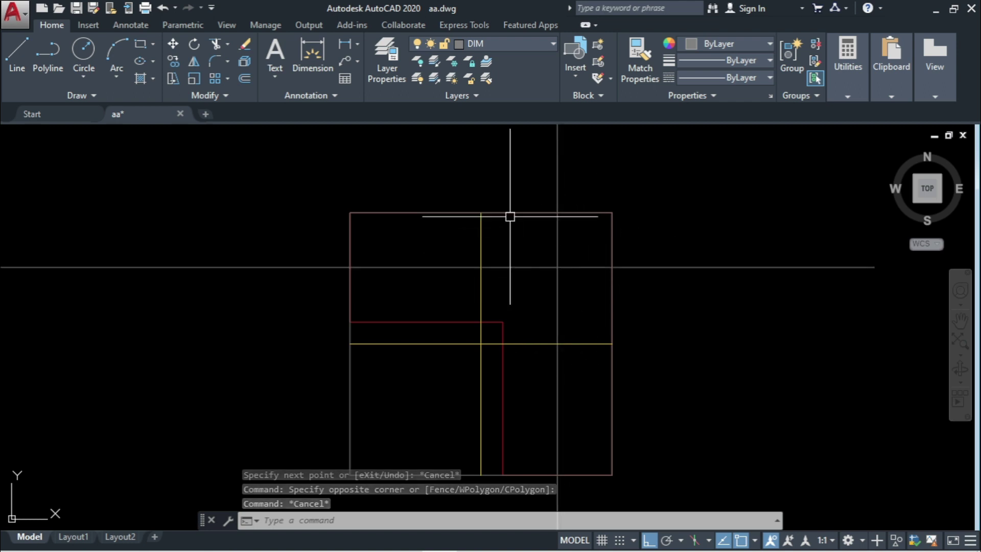
{"action": "left_click", "coordinate": [345, 48]}
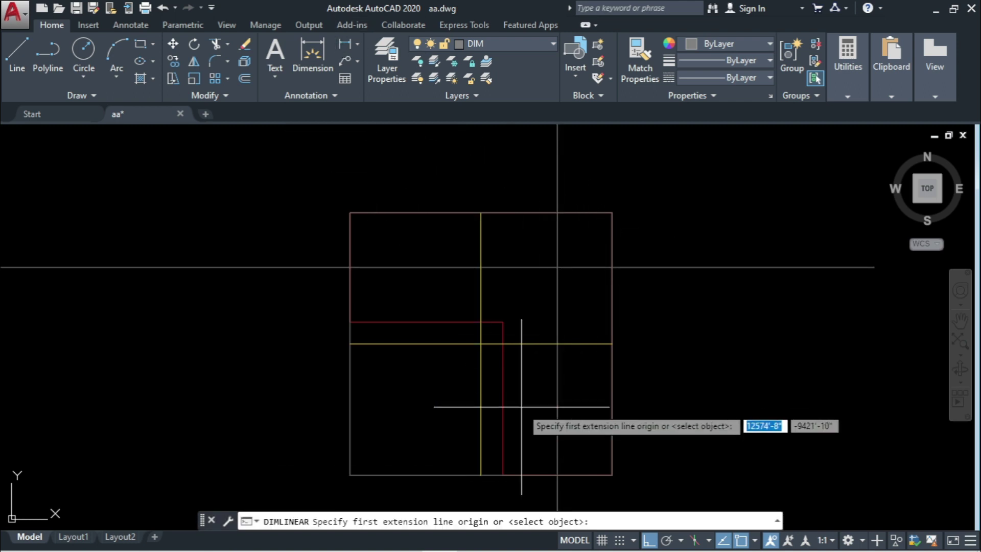
{"action": "left_click", "coordinate": [481, 344]}
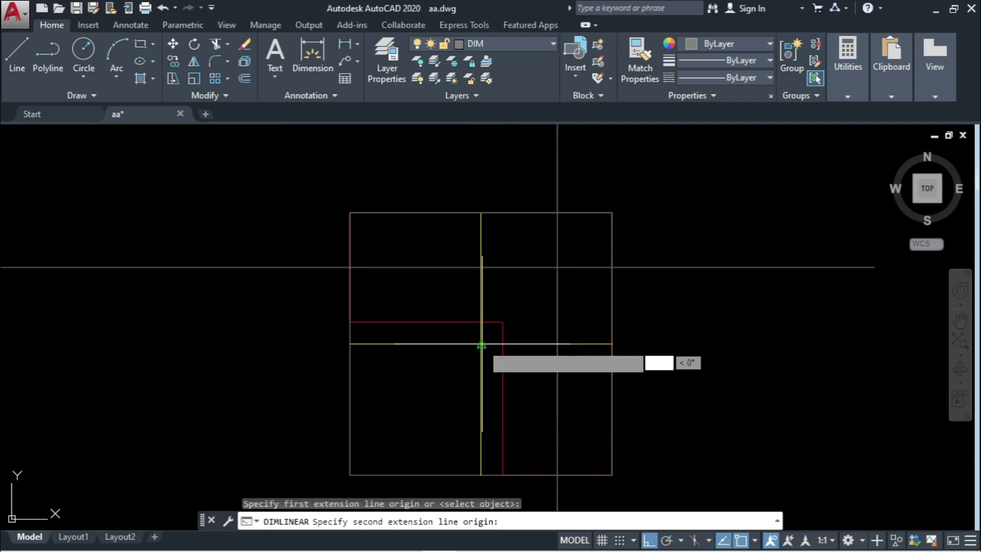
{"action": "left_click", "coordinate": [558, 343]}
{"action": "scroll", "coordinate": [578, 383], "scroll_direction": "down", "scroll_amount": 2}
{"action": "left_click", "coordinate": [565, 311]}
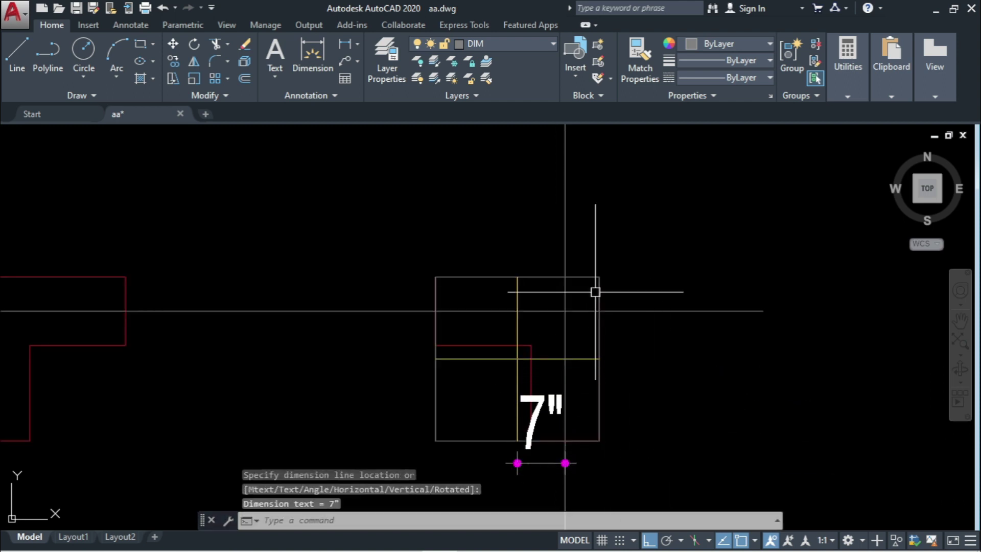
- Add a linear dimension beside the upper-right column for the vertical distance from its centre line to the horizontal grid line
{"action": "key", "text": "Return"}
{"action": "scroll", "coordinate": [582, 361], "scroll_direction": "up", "scroll_amount": 2}
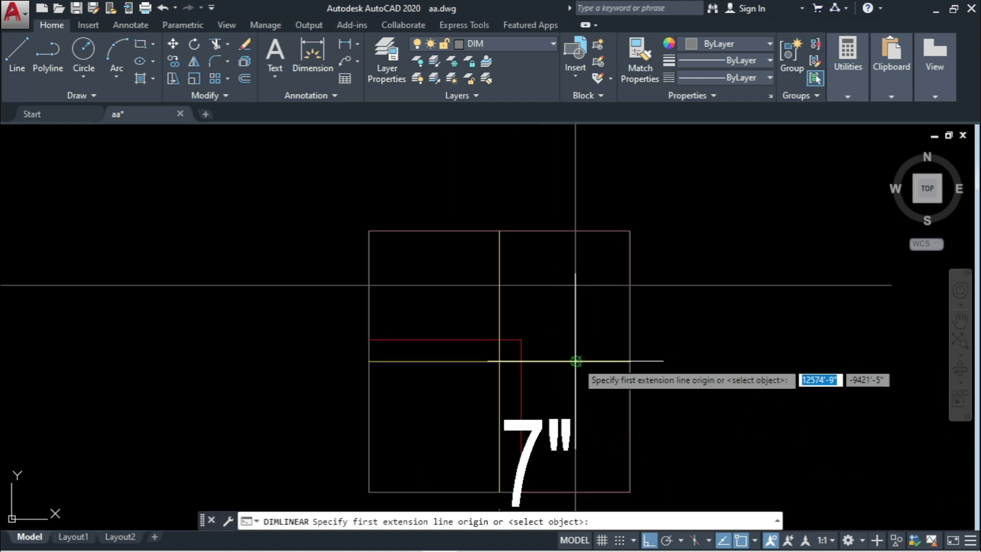
{"action": "left_click", "coordinate": [575, 361]}
{"action": "left_click", "coordinate": [576, 284]}
{"action": "left_click", "coordinate": [823, 329]}
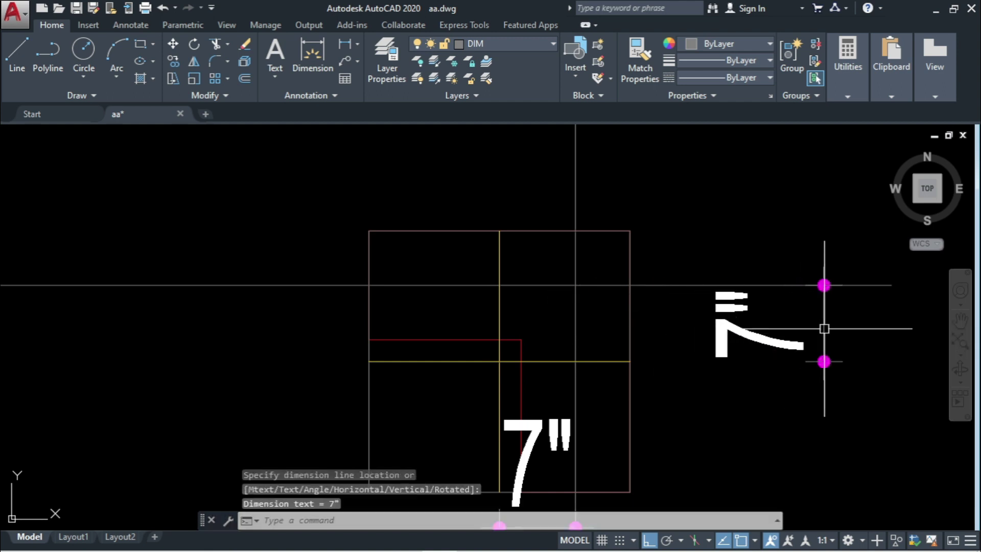
{"action": "scroll", "coordinate": [657, 267], "scroll_direction": "down", "scroll_amount": 4}
{"action": "scroll", "coordinate": [657, 267], "scroll_direction": "up", "scroll_amount": 1}
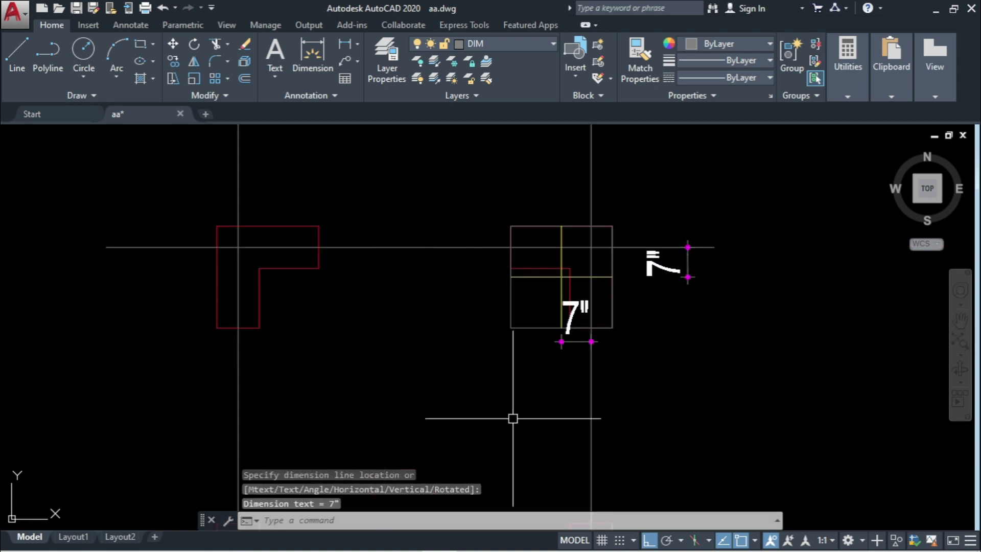
- Switch to ETABS, set plan offsets X and Y to -7 in and place the L 24X10X24 column at grid point C-3
{"action": "left_click", "coordinate": [510, 536]}
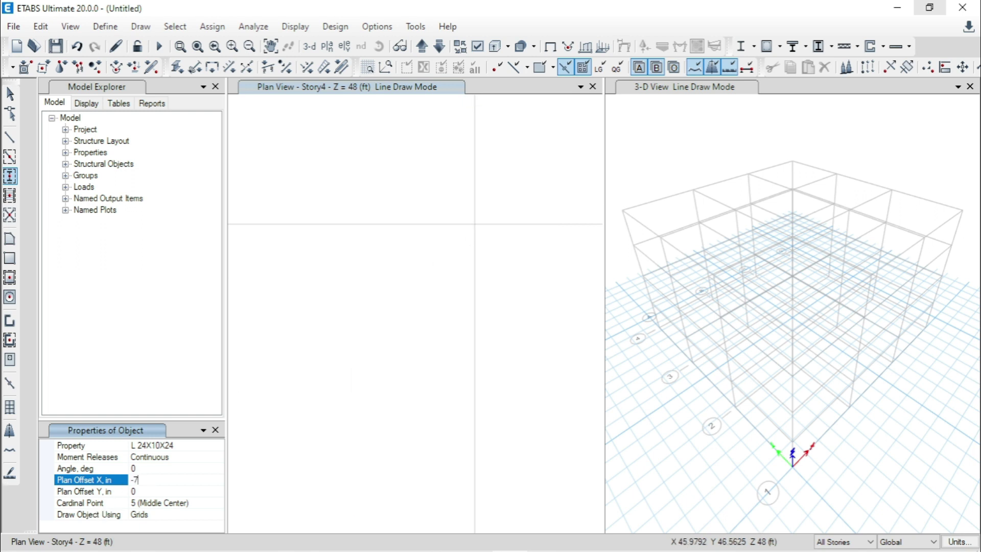
{"action": "left_click", "coordinate": [156, 491]}
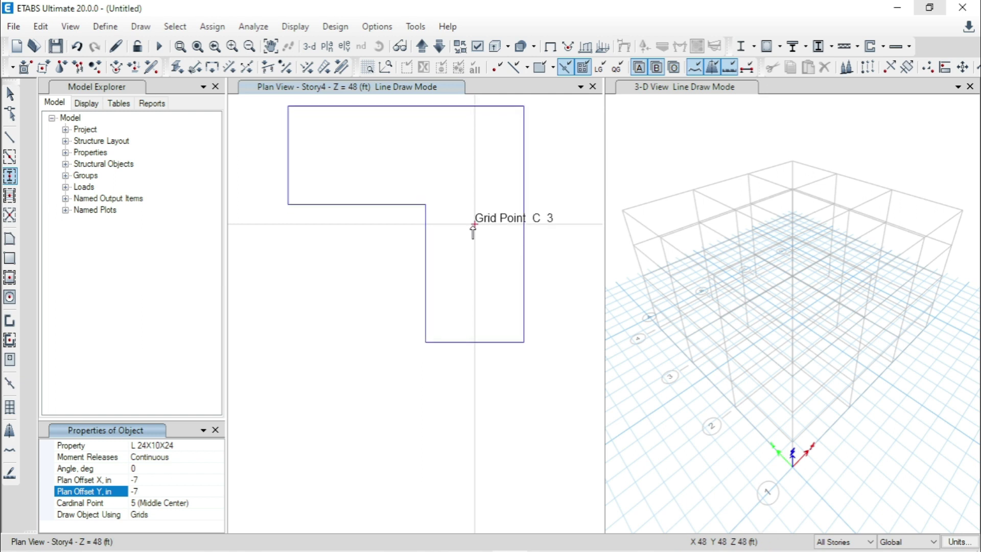
{"action": "scroll", "coordinate": [512, 329], "scroll_direction": "down", "scroll_amount": 2}
{"action": "left_click", "coordinate": [534, 259]}
{"action": "scroll", "coordinate": [460, 316], "scroll_direction": "down", "scroll_amount": 3}
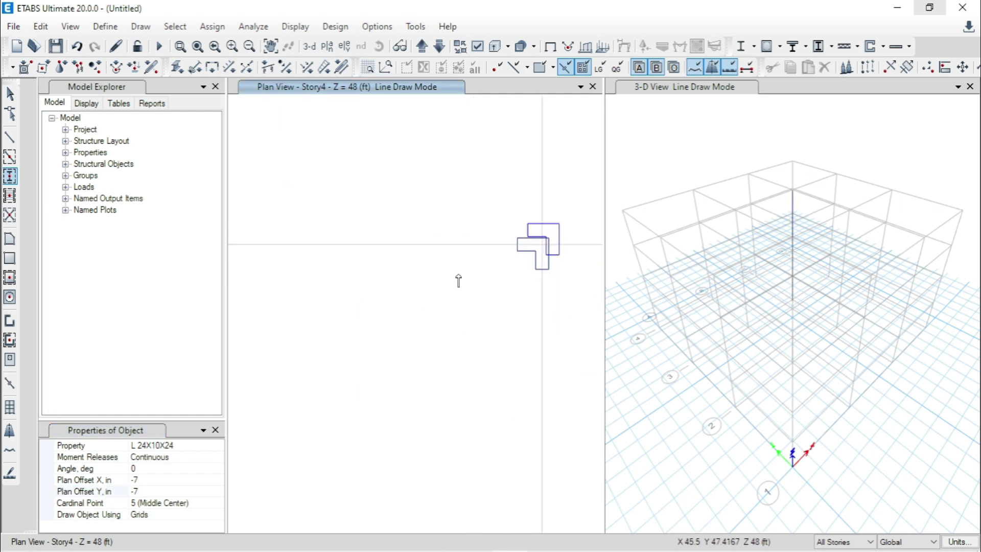
- Reset both plan offsets X and Y to 0 for the next L column
{"action": "scroll", "coordinate": [429, 289], "scroll_direction": "down", "scroll_amount": 2}
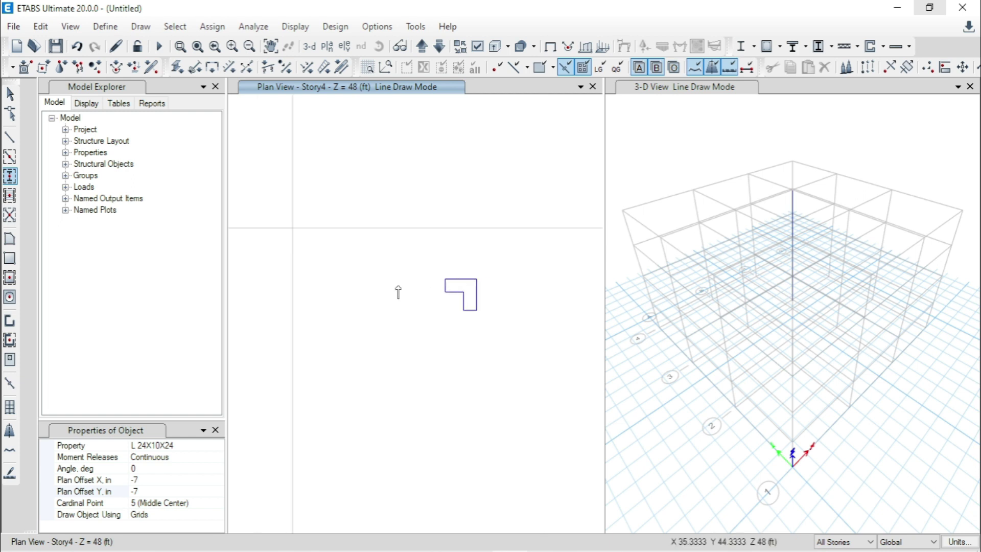
{"action": "left_click", "coordinate": [157, 479]}
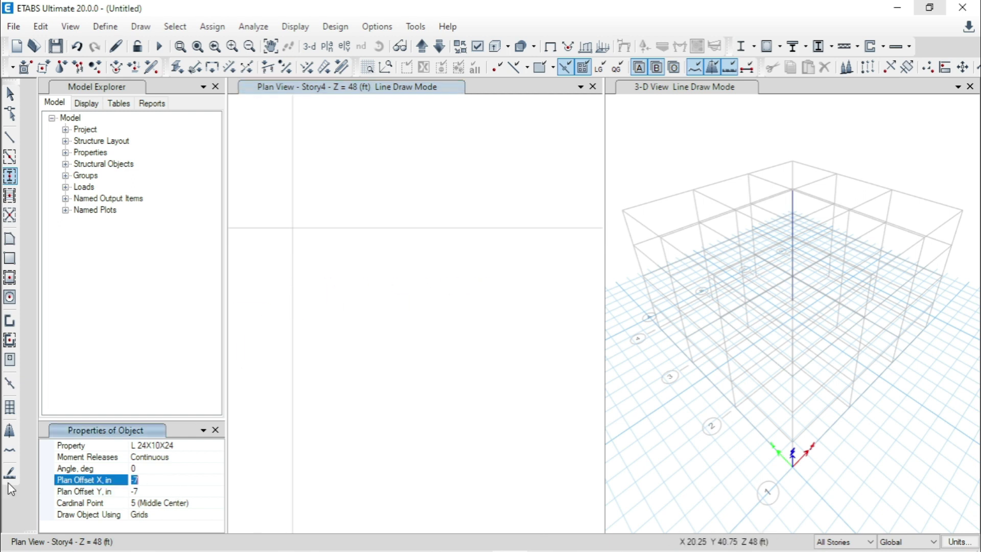
{"action": "left_click", "coordinate": [93, 481]}
{"action": "type", "text": "0"}
{"action": "left_click", "coordinate": [149, 490]}
{"action": "type", "text": "0"}
{"action": "left_click", "coordinate": [147, 480]}
- Set the column angle to 90 degrees and preview the section near the neighbouring intersection on grid line 3
{"action": "left_click", "coordinate": [152, 468]}
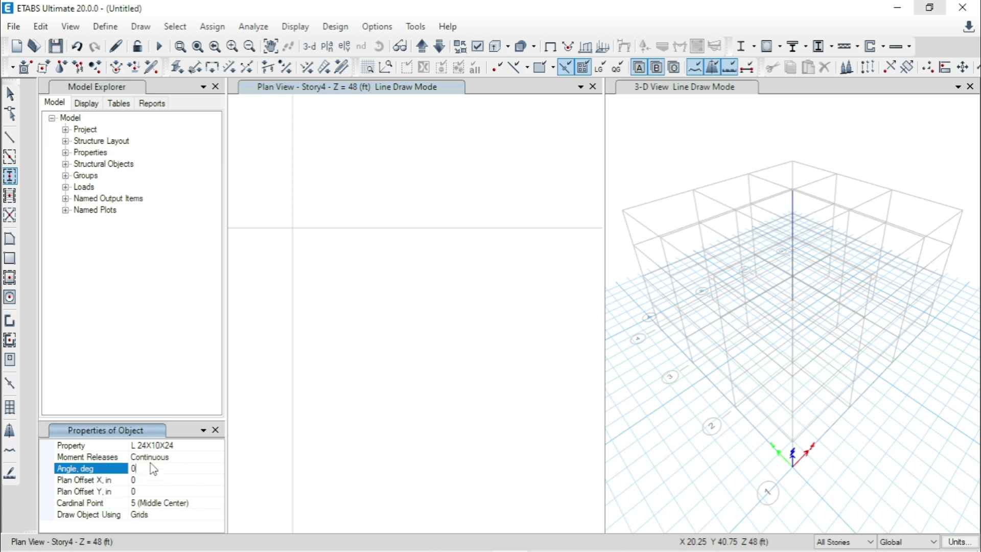
{"action": "type", "text": "90"}
{"action": "left_click", "coordinate": [156, 481]}
{"action": "scroll", "coordinate": [284, 434], "scroll_direction": "down", "scroll_amount": 2}
{"action": "scroll", "coordinate": [289, 360], "scroll_direction": "up", "scroll_amount": 6}
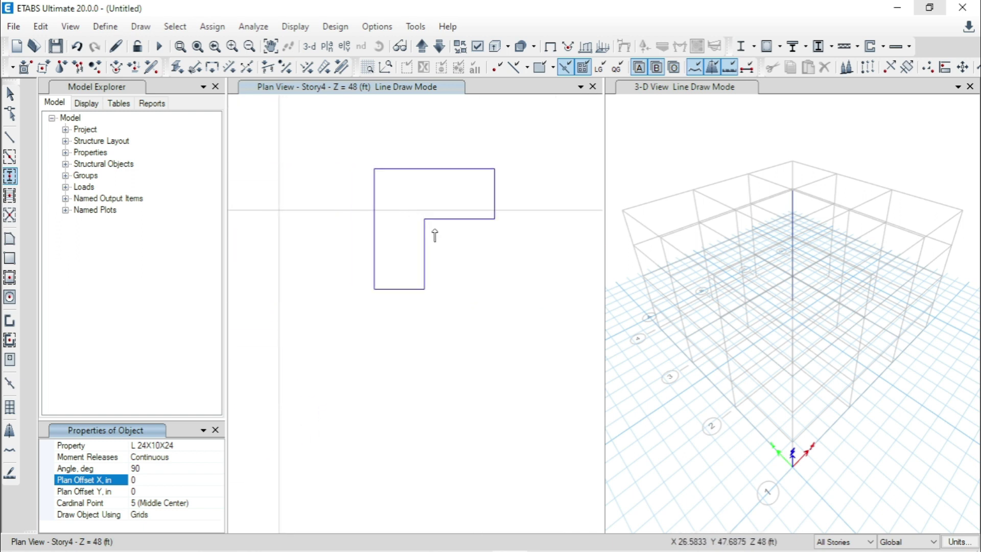
{"action": "middle_click_drag", "start_coordinate": [280, 215], "coordinate": [383, 213]}
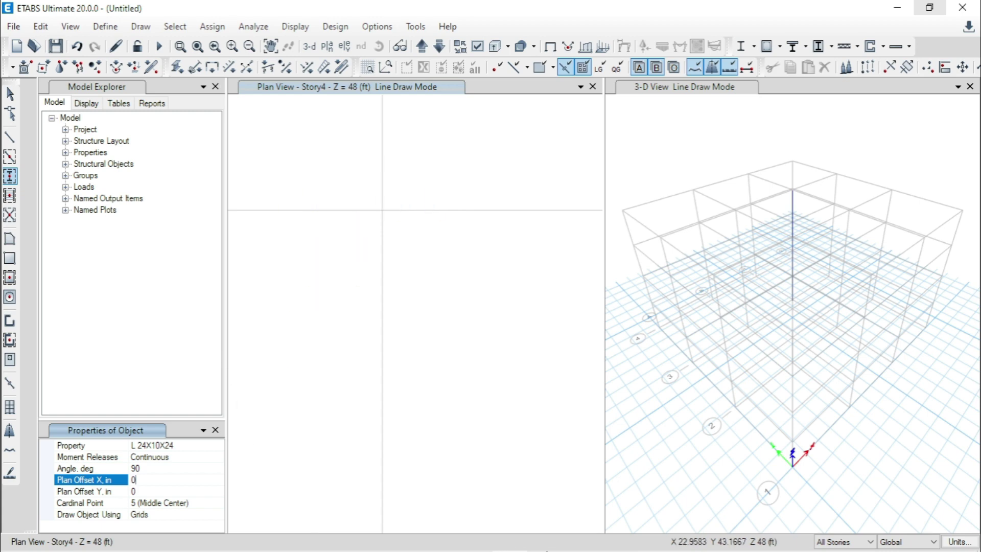
- Switch to AutoCAD and draw a rectangle around the full extents of the upper-left L column
{"action": "mouse_move", "coordinate": [562, 539]}
{"action": "left_click", "coordinate": [453, 535]}
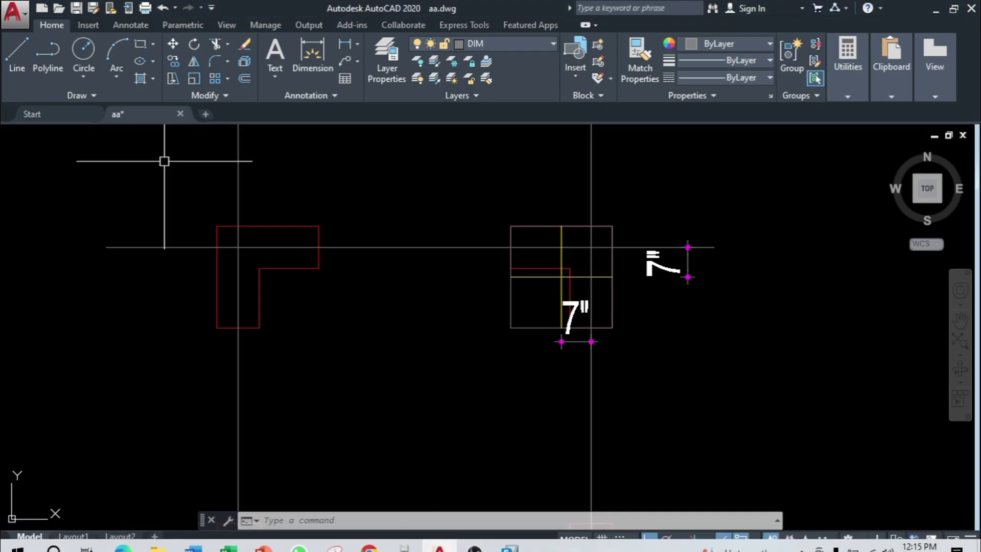
{"action": "left_click", "coordinate": [142, 45]}
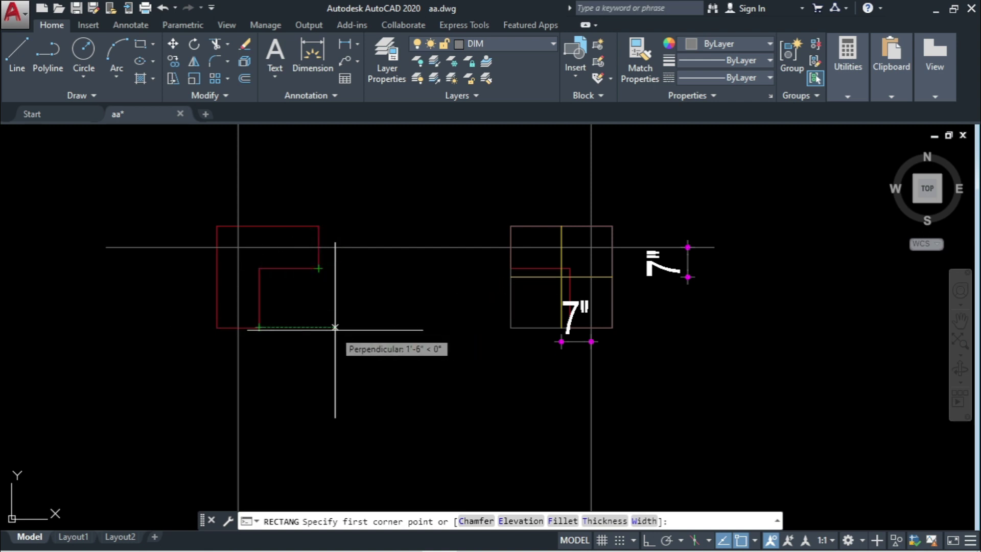
{"action": "left_click", "coordinate": [320, 330]}
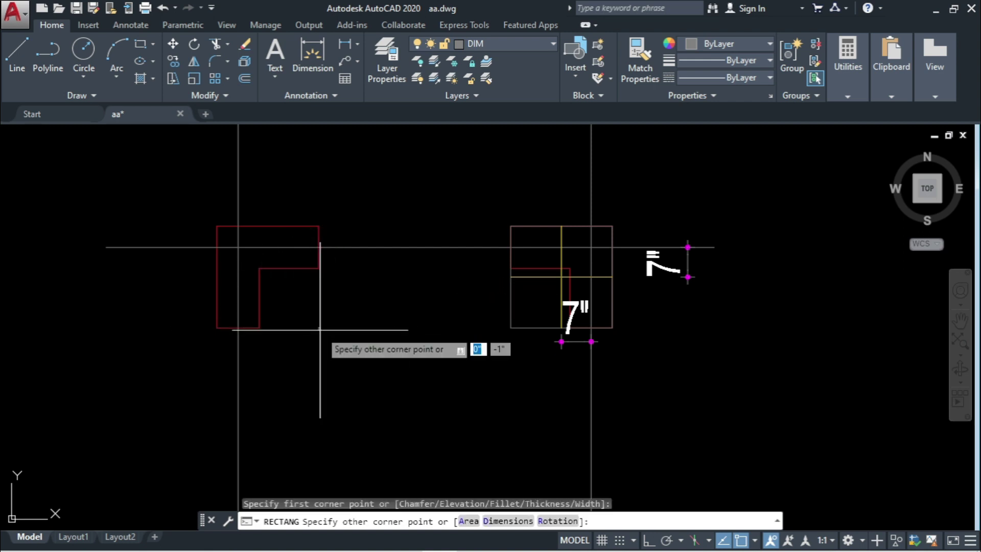
{"action": "left_click", "coordinate": [214, 226]}
{"action": "left_click", "coordinate": [312, 51]}
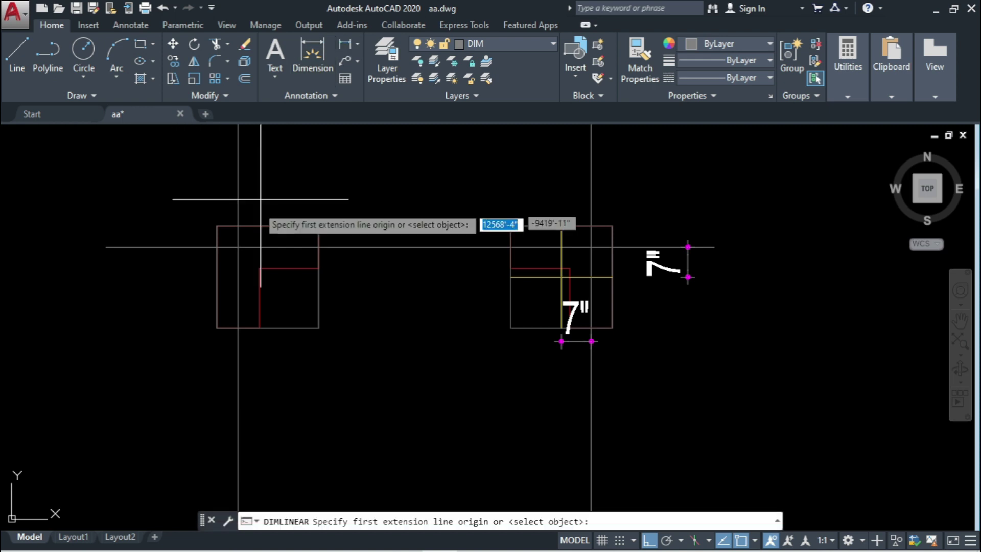
{"action": "left_click", "coordinate": [268, 225]}
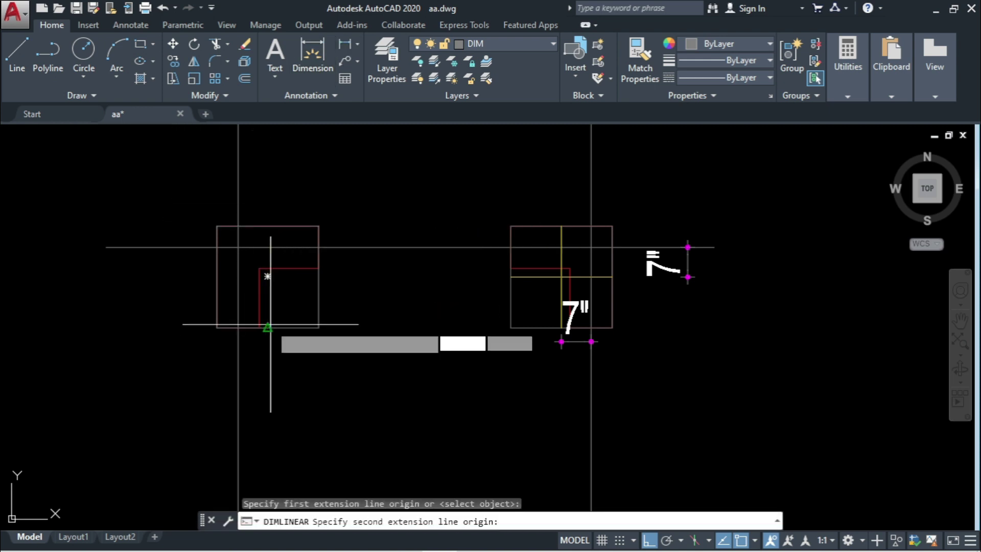
{"action": "left_click", "coordinate": [268, 327]}
{"action": "key", "text": "Escape"}
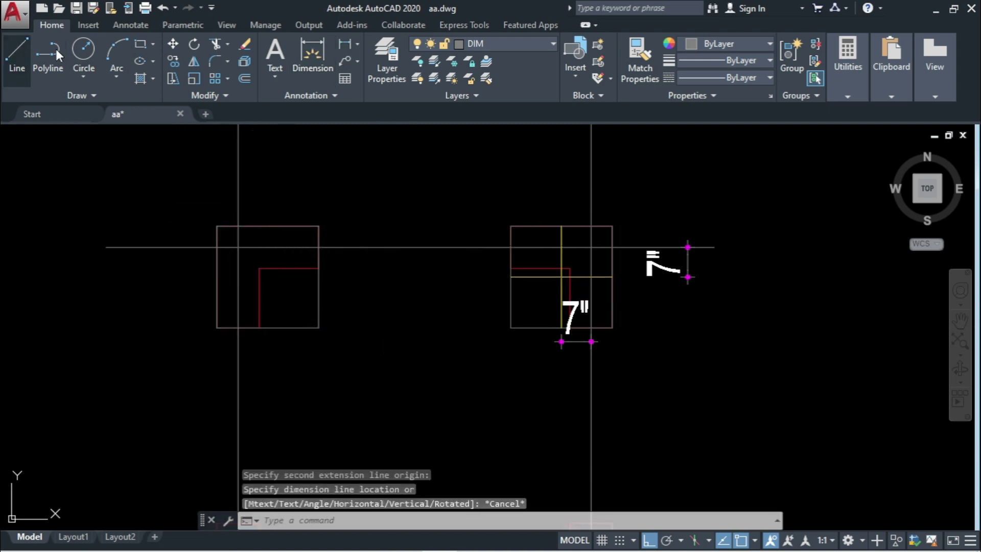
- Draw vertical and horizontal centrelines through the midpoints of the rectangle around the upper-left L column
{"action": "left_click", "coordinate": [17, 51]}
{"action": "left_click", "coordinate": [267, 276]}
{"action": "left_click", "coordinate": [269, 328]}
{"action": "key", "text": "Escape"}
{"action": "key", "text": "Return"}
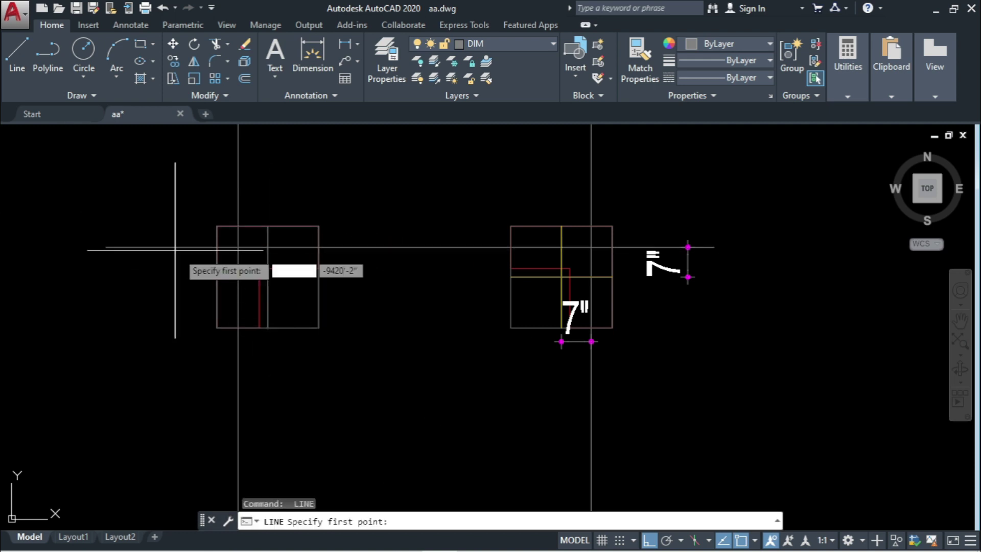
{"action": "left_click", "coordinate": [217, 276]}
{"action": "left_click", "coordinate": [318, 276]}
{"action": "key", "text": "Escape"}
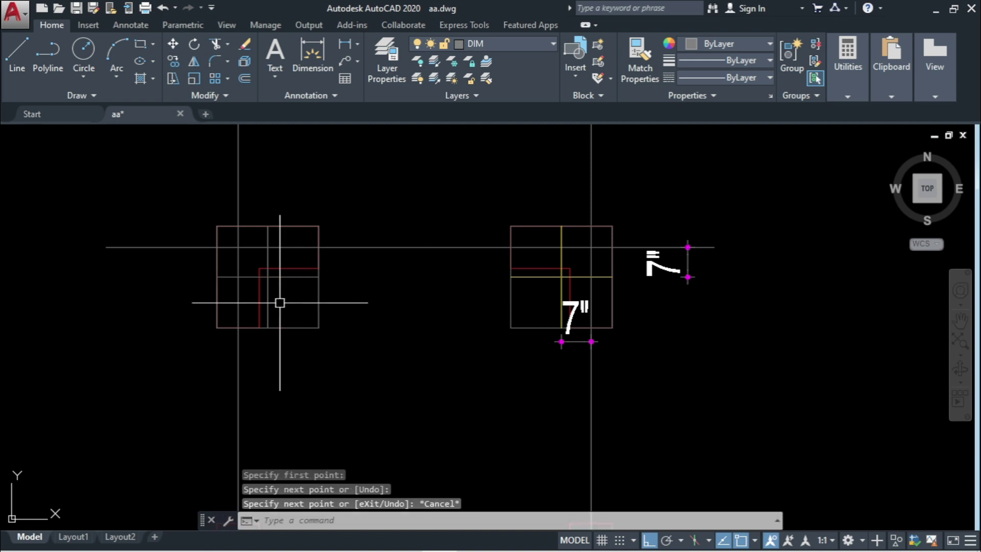
- Measure the horizontal distance from the rectangle's centre to the vertical grid line using a linear dimension preview
{"action": "scroll", "coordinate": [287, 258], "scroll_direction": "up", "scroll_amount": 5}
{"action": "left_click", "coordinate": [346, 44]}
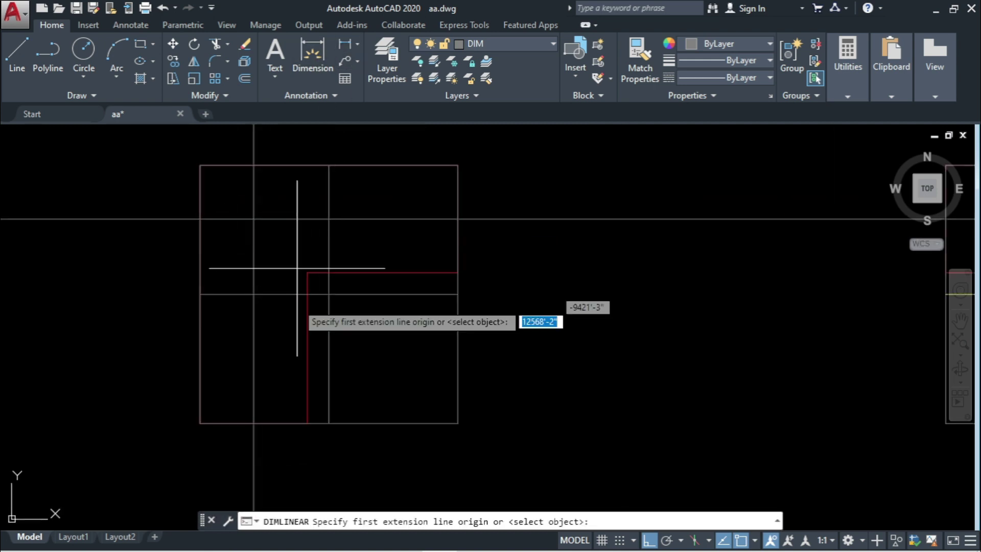
{"action": "left_click", "coordinate": [328, 294]}
{"action": "left_click", "coordinate": [253, 294]}
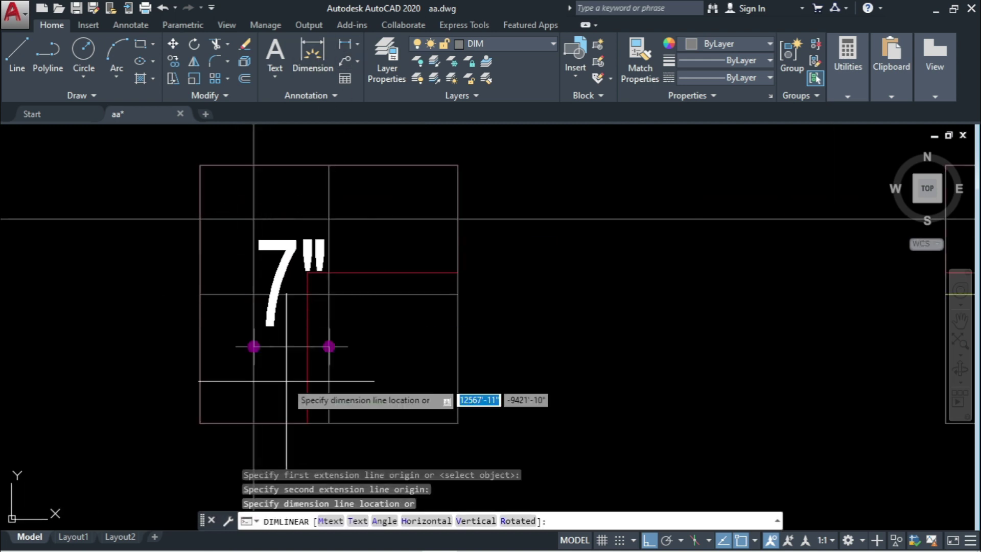
{"action": "scroll", "coordinate": [302, 283], "scroll_direction": "down", "scroll_amount": 2}
{"action": "key", "text": "Escape"}
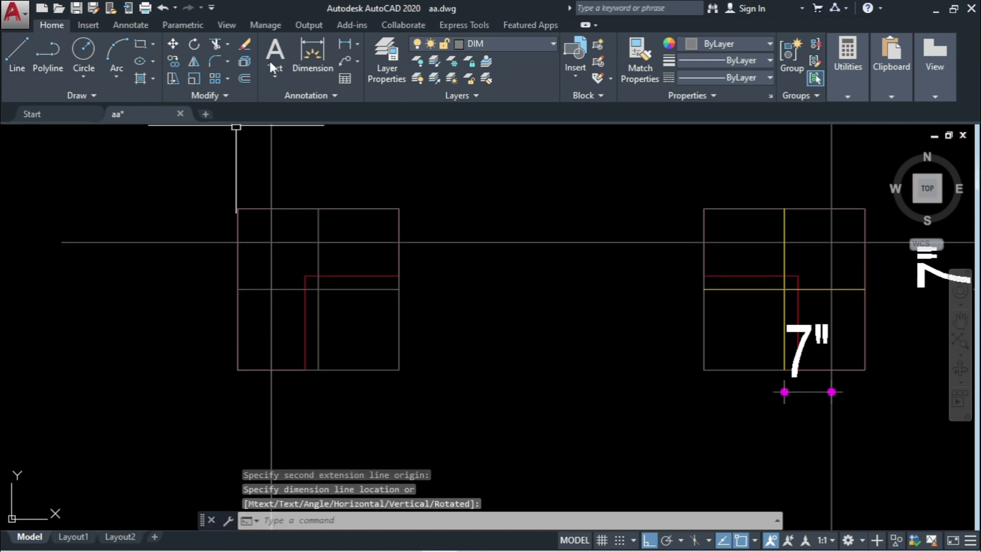
- Dimension the vertical distance from the rectangle's centre level to the horizontal grid line with a linear dimension
{"action": "left_click", "coordinate": [346, 45]}
{"action": "left_click", "coordinate": [271, 288]}
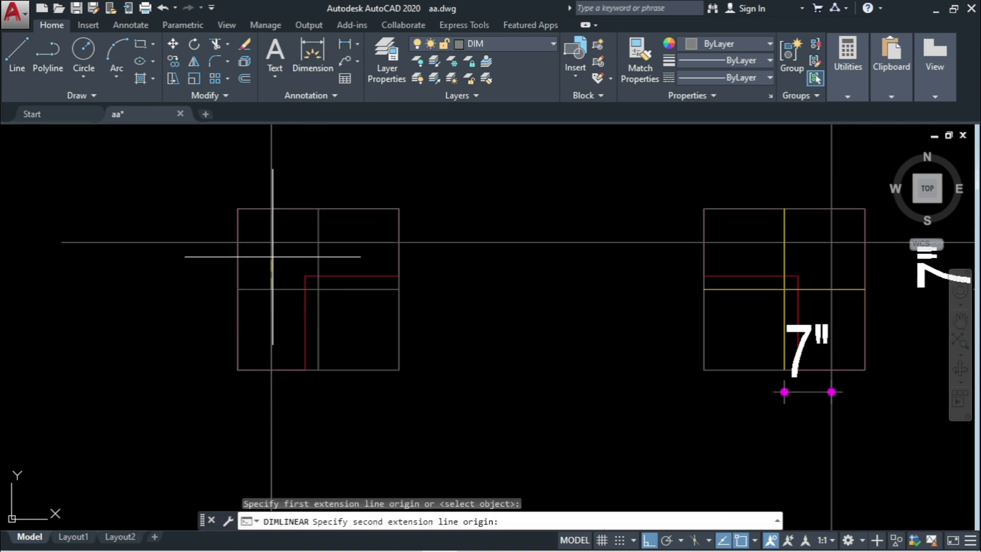
{"action": "left_click", "coordinate": [271, 242]}
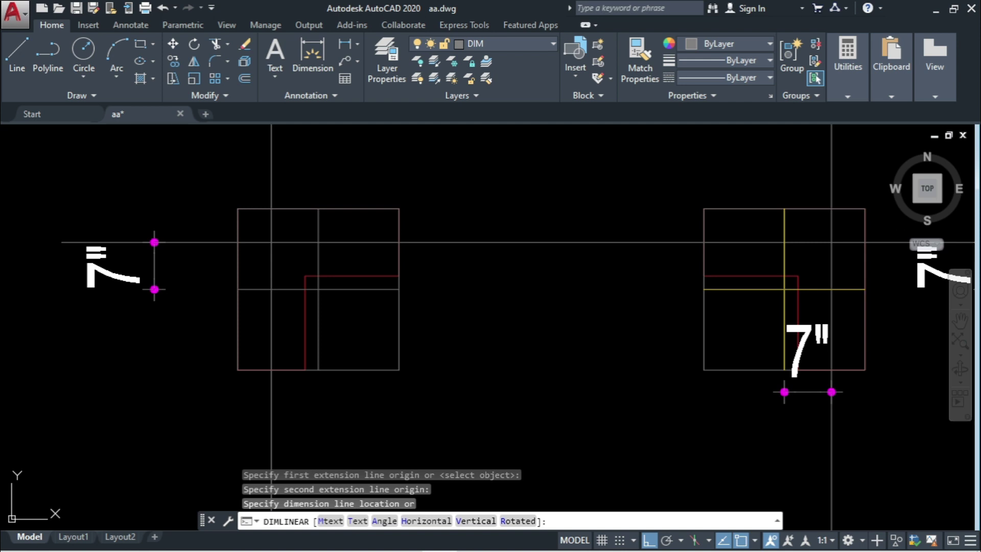
{"action": "left_click", "coordinate": [154, 267]}
- Switch to ETABS, set plan offset X to 7 in and Y to -7 in, and place the L 24X10X24 column at grid point B-3
{"action": "left_click", "coordinate": [508, 537]}
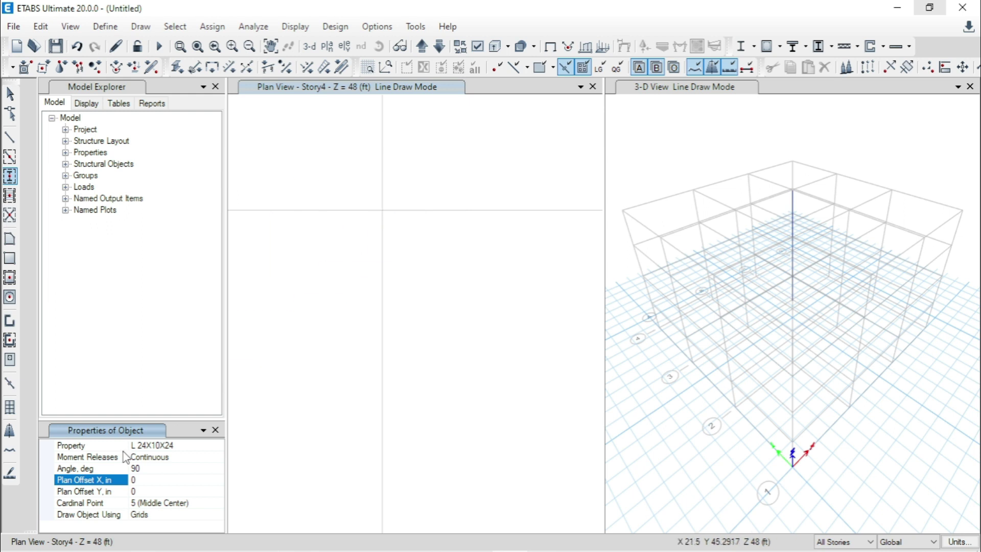
{"action": "double_click", "coordinate": [150, 480]}
{"action": "left_click", "coordinate": [144, 490]}
{"action": "left_click", "coordinate": [383, 235]}
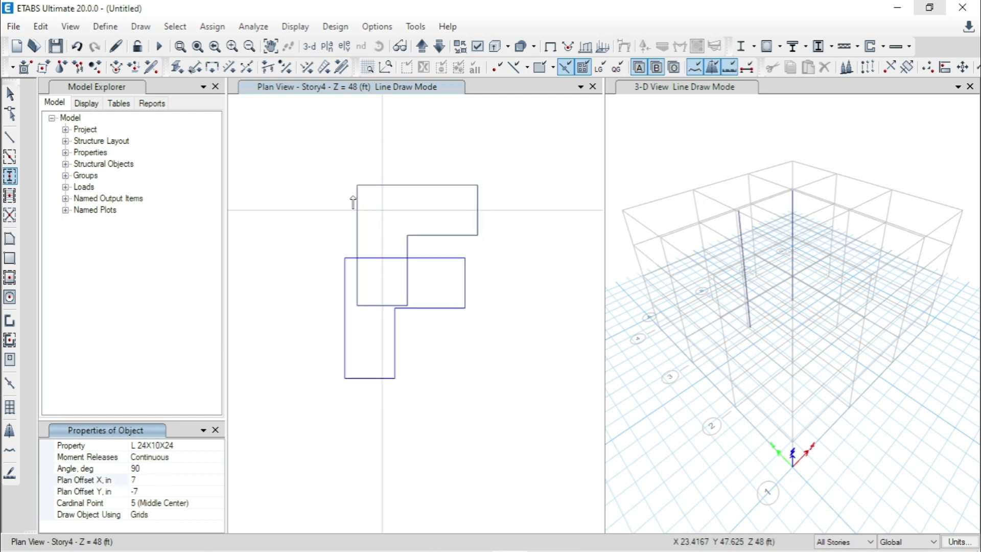
{"action": "scroll", "coordinate": [378, 204], "scroll_direction": "down", "scroll_amount": 5}
{"action": "scroll", "coordinate": [383, 247], "scroll_direction": "down", "scroll_amount": 2}
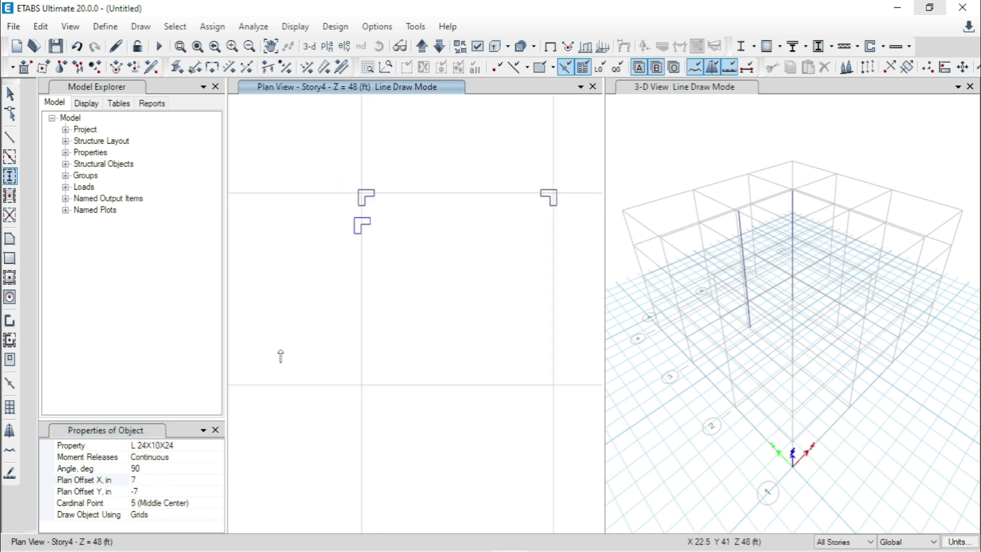
- Reset plan offsets X and Y to 0 after placing the column at grid point B-3
{"action": "left_click", "coordinate": [136, 479]}
{"action": "type", "text": "0"}
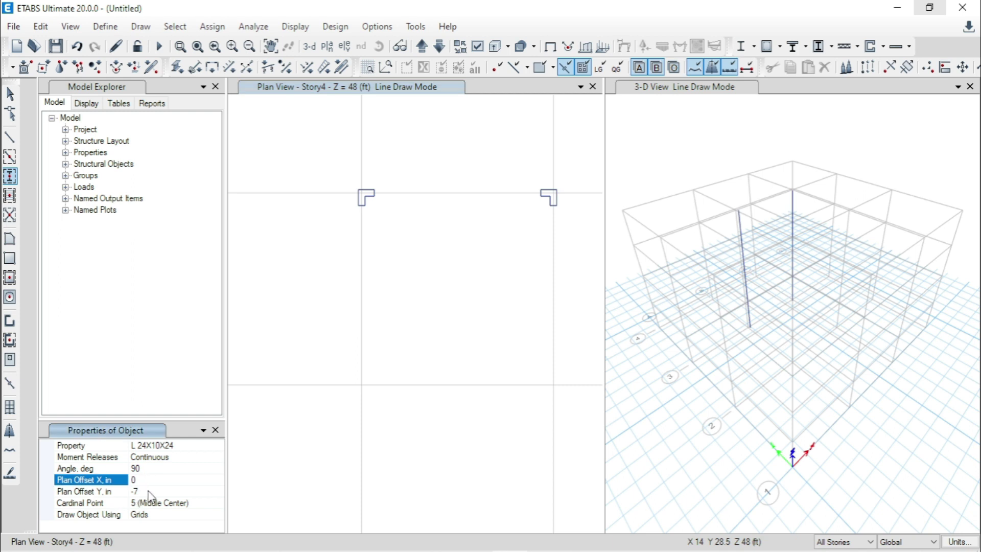
{"action": "left_click", "coordinate": [148, 492]}
{"action": "type", "text": "0"}
- Set the column angle to 180 degrees and preview the L section at grid point B-2
{"action": "left_click", "coordinate": [156, 468]}
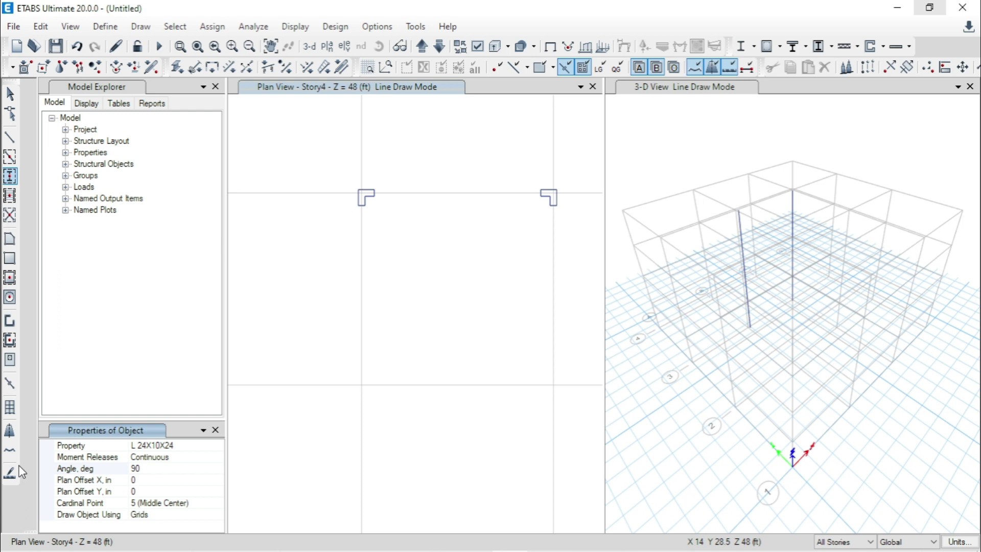
{"action": "left_click", "coordinate": [84, 465]}
{"action": "type", "text": "18"}
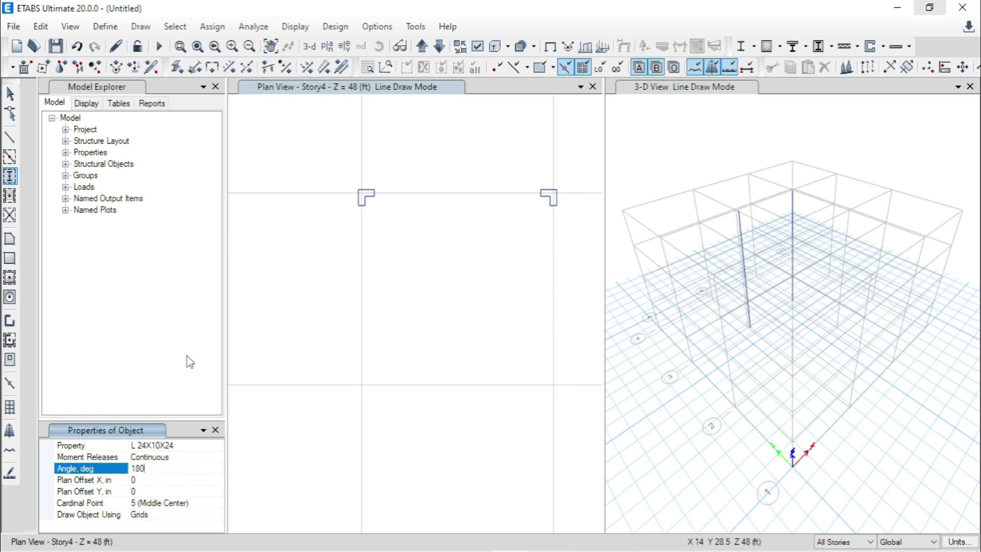
{"action": "scroll", "coordinate": [360, 385], "scroll_direction": "up", "scroll_amount": 5}
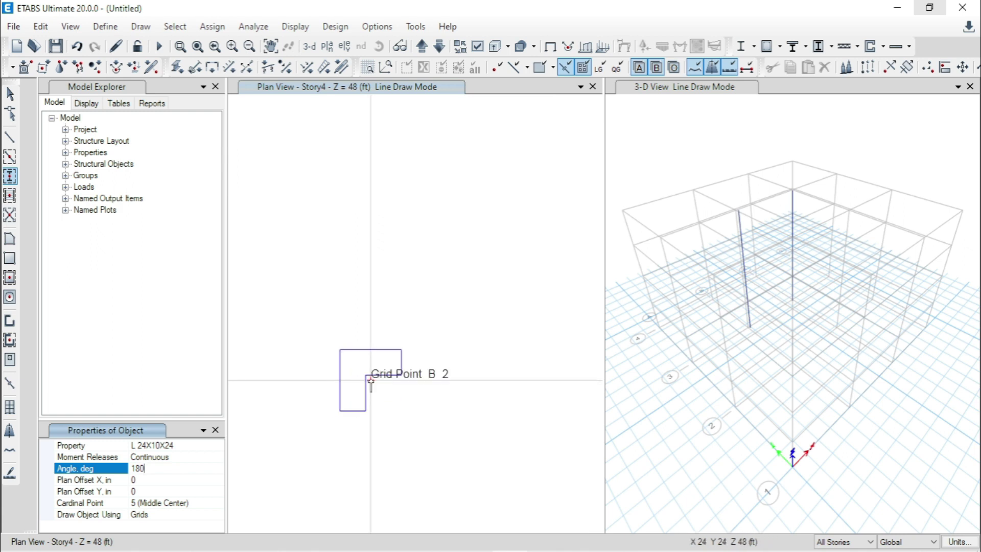
{"action": "scroll", "coordinate": [366, 386], "scroll_direction": "down", "scroll_amount": 5}
{"action": "left_click", "coordinate": [174, 479]}
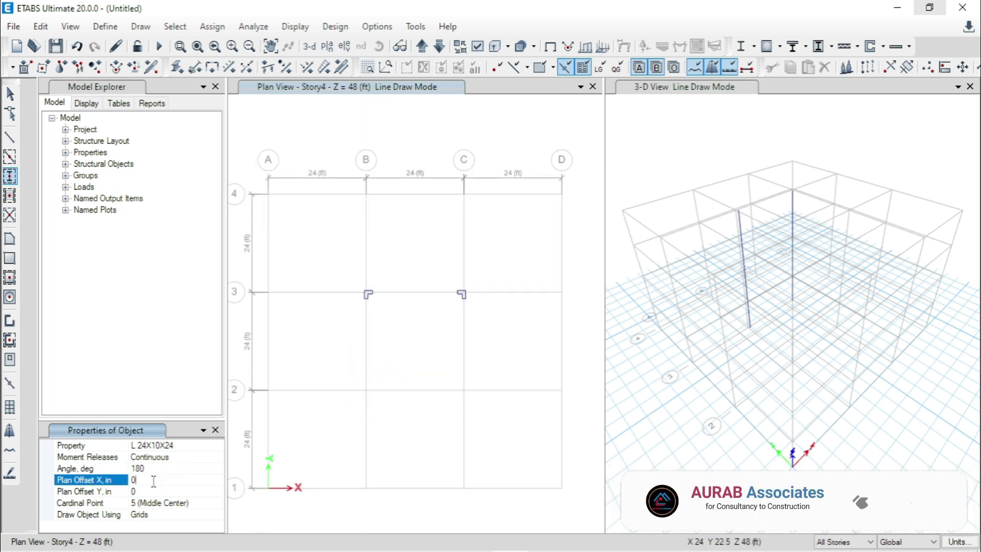
{"action": "scroll", "coordinate": [364, 393], "scroll_direction": "up", "scroll_amount": 5}
{"action": "scroll", "coordinate": [364, 399], "scroll_direction": "up", "scroll_amount": 1}
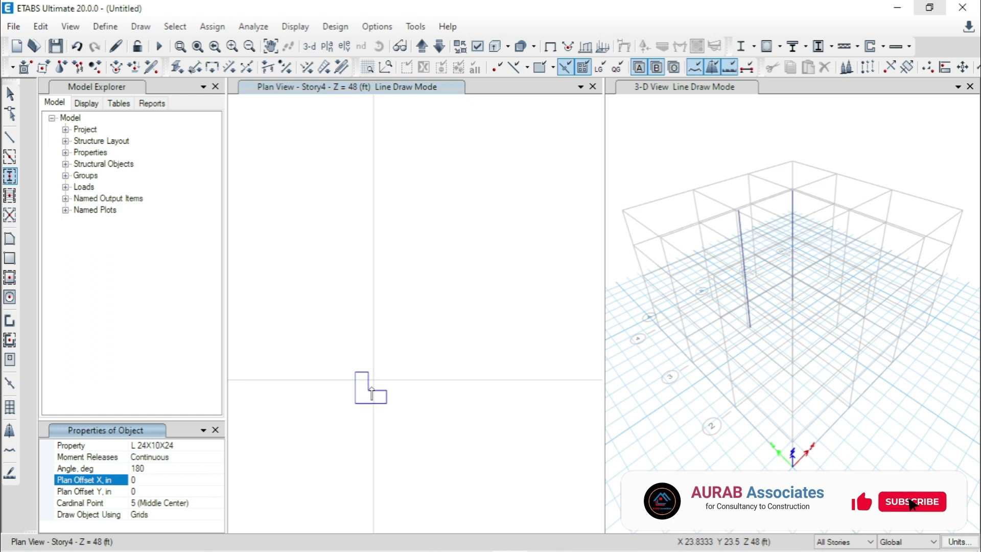
{"action": "scroll", "coordinate": [376, 384], "scroll_direction": "up", "scroll_amount": 2}
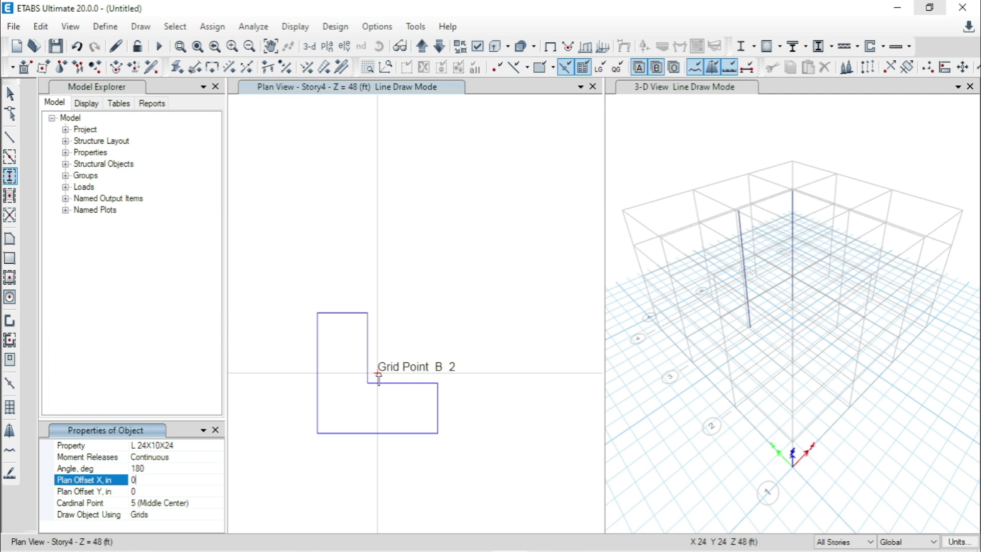
- Set plan offsets X and Y to 7 in and place the L 24X10X24 column at grid point B-2
{"action": "double_click", "coordinate": [153, 479]}
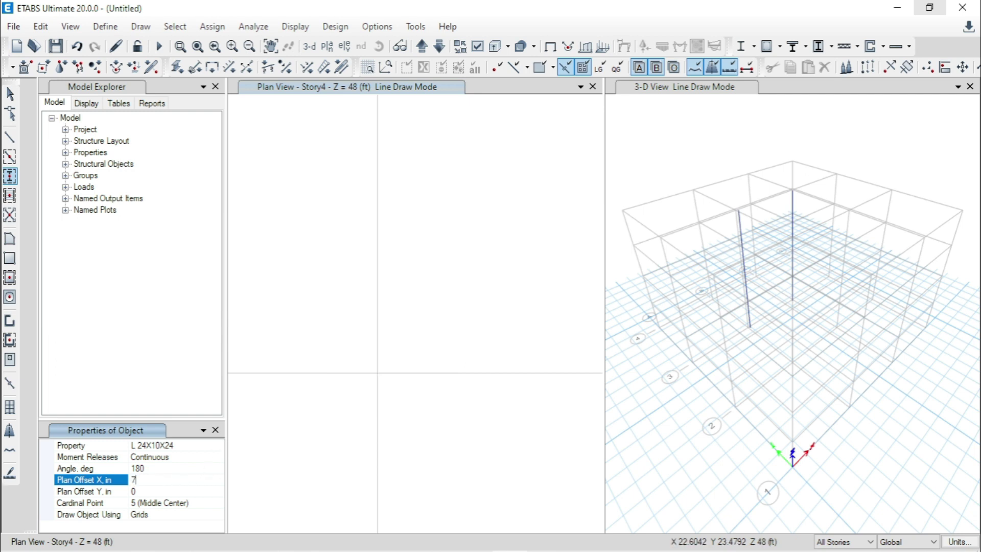
{"action": "left_click", "coordinate": [148, 491]}
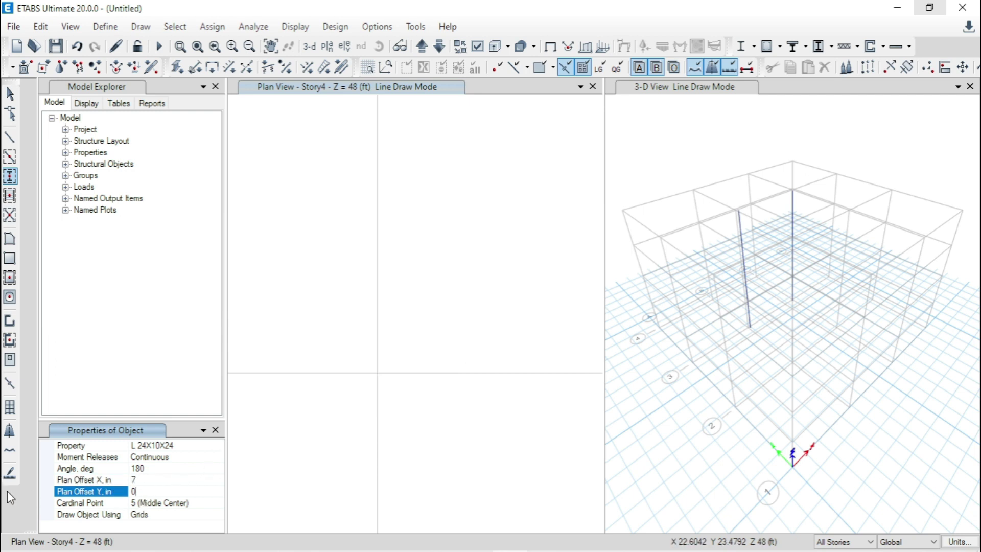
{"action": "key", "text": "BackSpace"}
{"action": "type", "text": "7"}
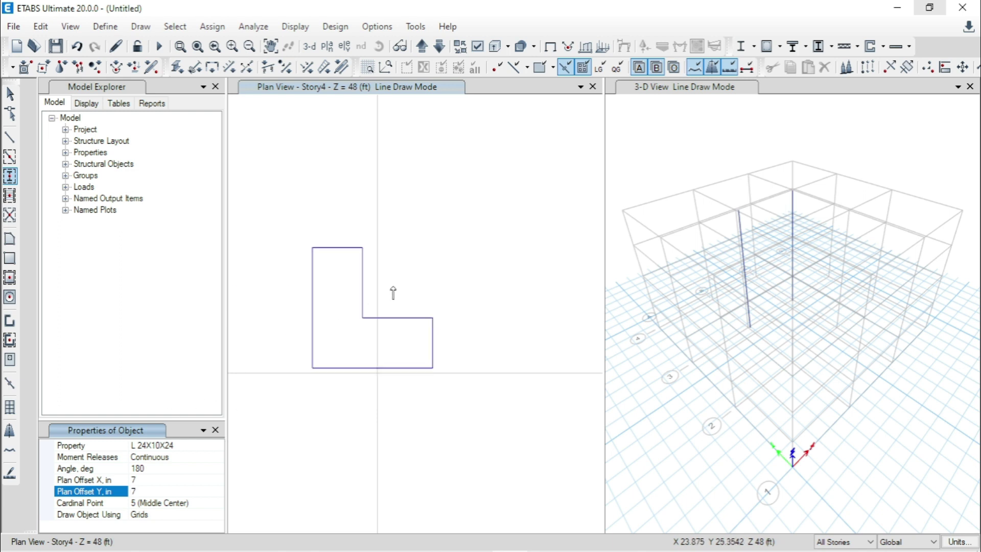
{"action": "scroll", "coordinate": [386, 291], "scroll_direction": "down", "scroll_amount": 3}
{"action": "left_click", "coordinate": [383, 329]}
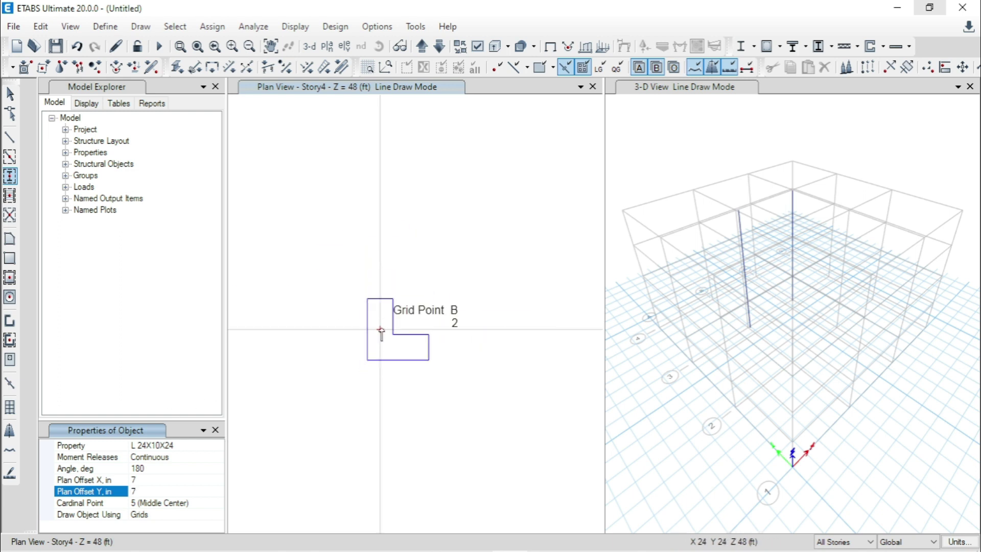
{"action": "scroll", "coordinate": [383, 392], "scroll_direction": "down", "scroll_amount": 2}
{"action": "scroll", "coordinate": [378, 406], "scroll_direction": "down", "scroll_amount": 3}
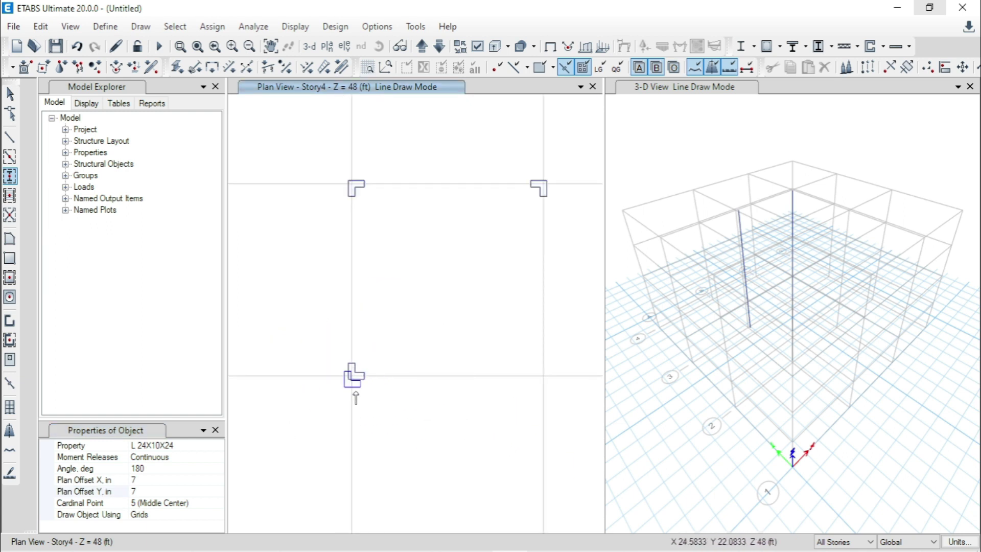
{"action": "scroll", "coordinate": [351, 381], "scroll_direction": "up", "scroll_amount": 3}
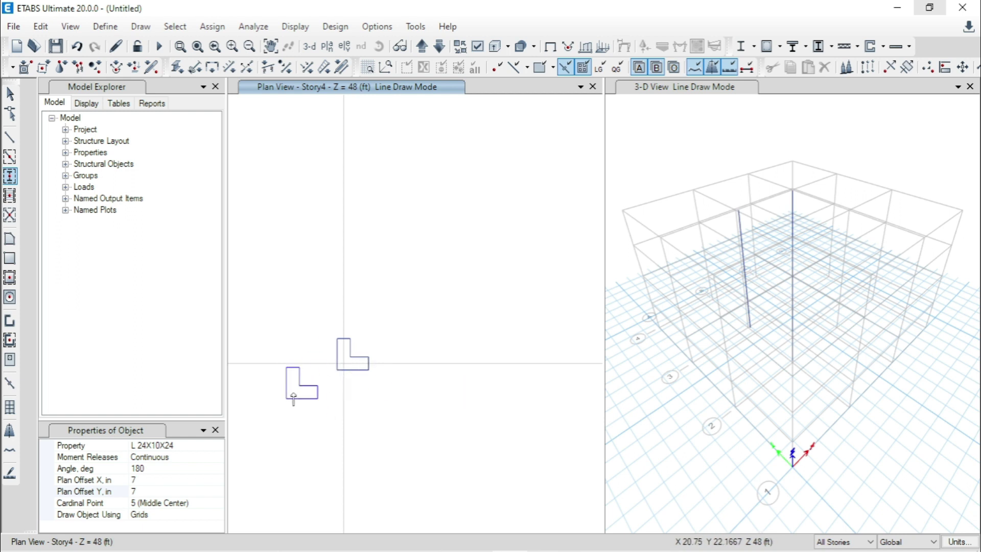
{"action": "scroll", "coordinate": [258, 340], "scroll_direction": "down", "scroll_amount": 2}
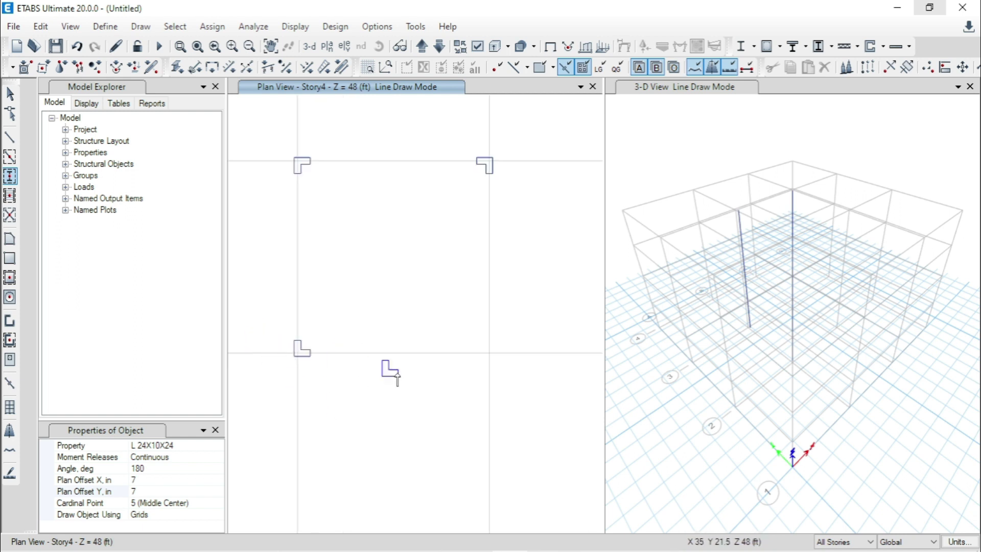
- Set the column angle to 270 degrees with both plan offsets at 0 and preview the L section at grid point C-2
{"action": "left_click", "coordinate": [168, 468]}
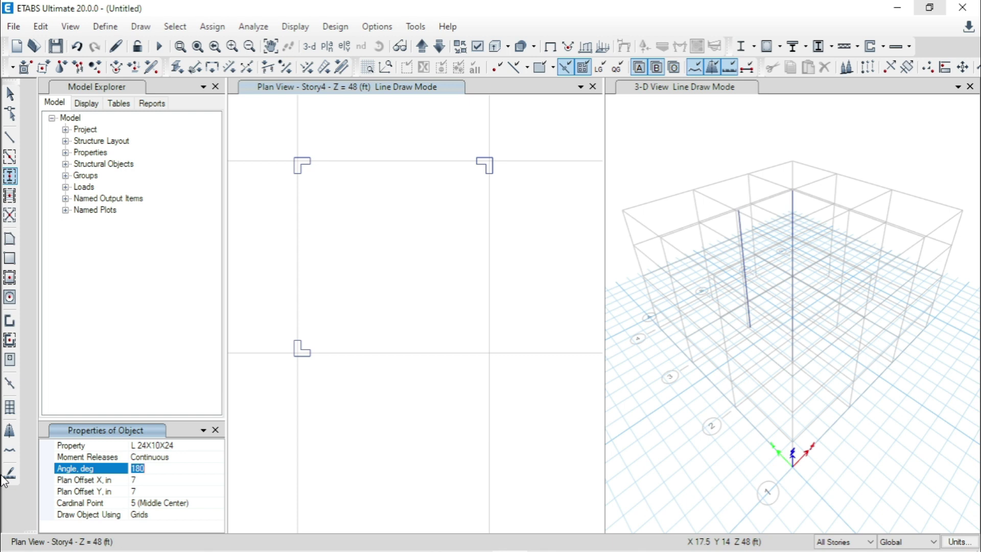
{"action": "type", "text": "27"}
{"action": "key", "text": "Return"}
{"action": "left_click", "coordinate": [161, 480]}
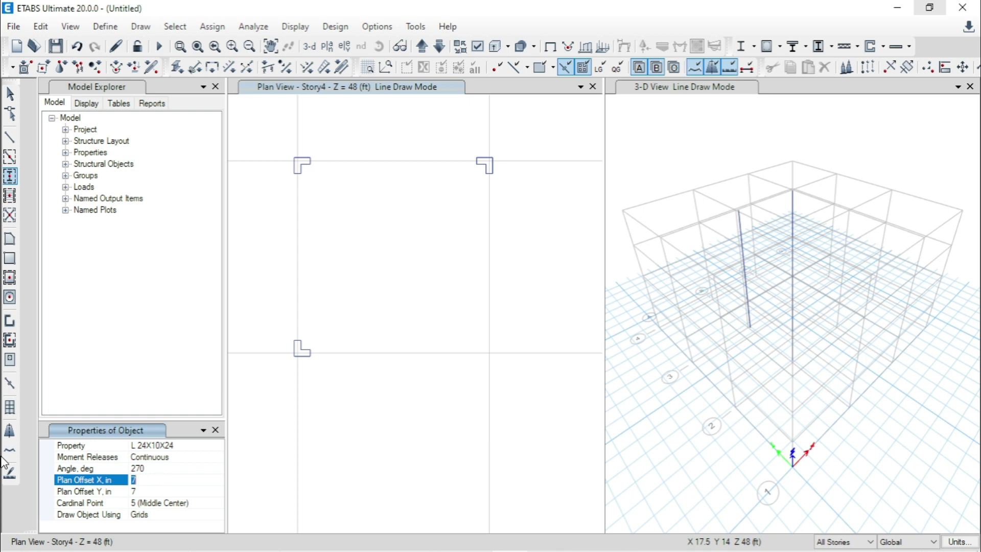
{"action": "left_click", "coordinate": [156, 491]}
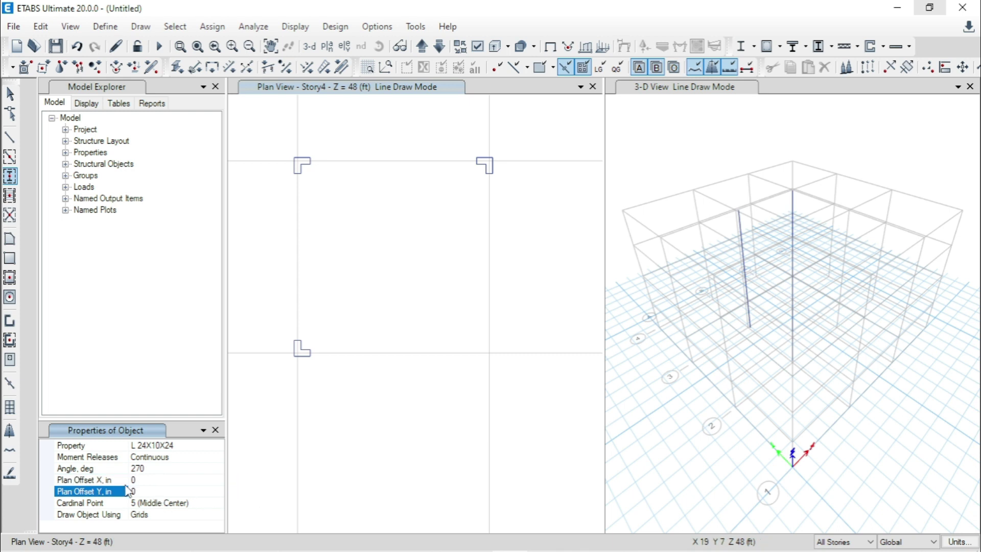
{"action": "type", "text": "0"}
{"action": "left_click", "coordinate": [154, 478]}
{"action": "left_click", "coordinate": [155, 468]}
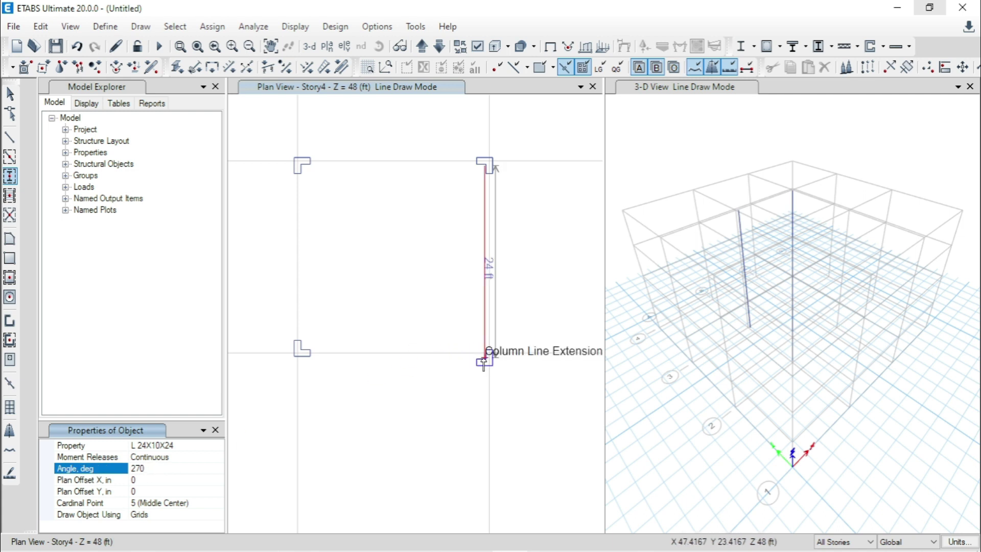
{"action": "scroll", "coordinate": [484, 360], "scroll_direction": "up", "scroll_amount": 2}
{"action": "scroll", "coordinate": [496, 352], "scroll_direction": "up", "scroll_amount": 3}
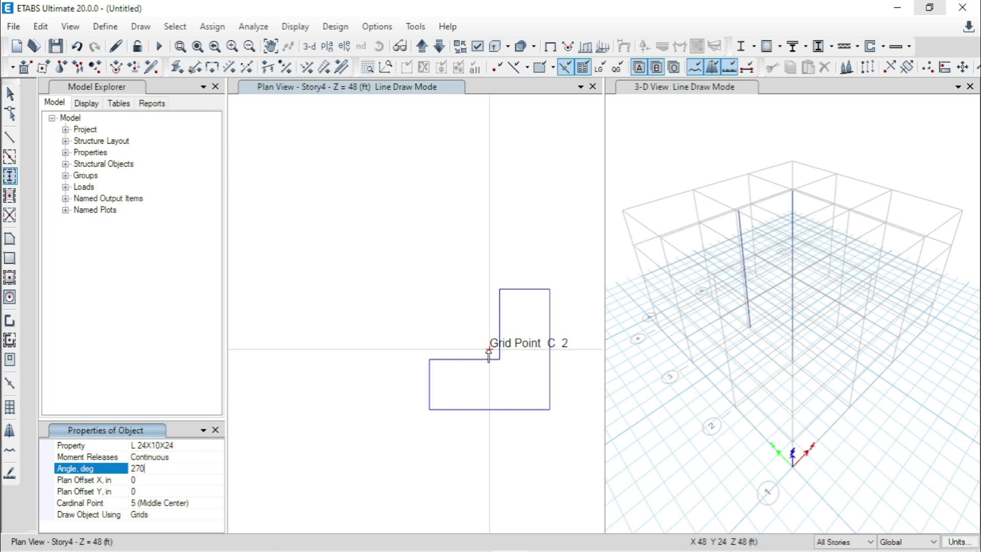
- Set plan offset X to -7 in and Y to 7 in, place the L 24X10X24 column at grid point C-2, and end column drawing
{"action": "left_click", "coordinate": [163, 484]}
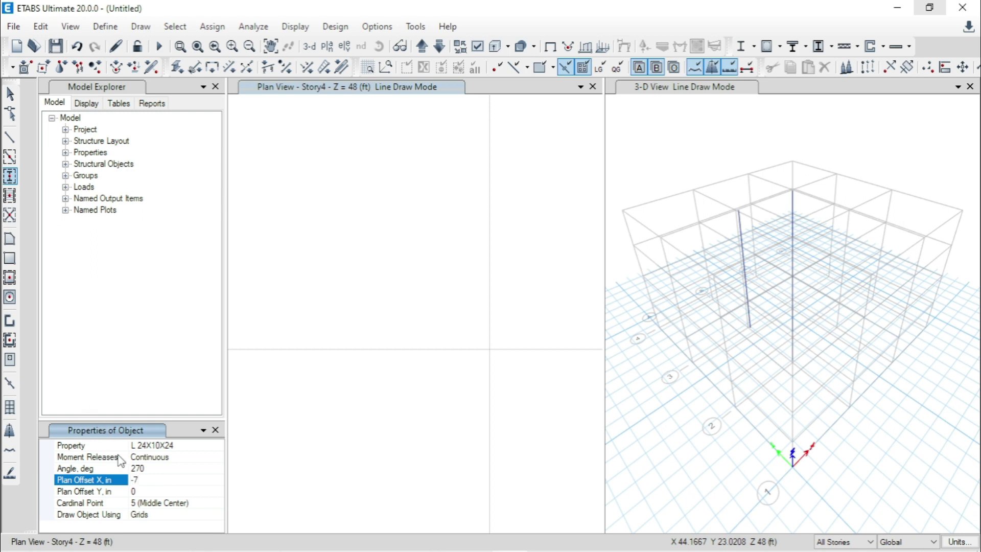
{"action": "left_click", "coordinate": [149, 494]}
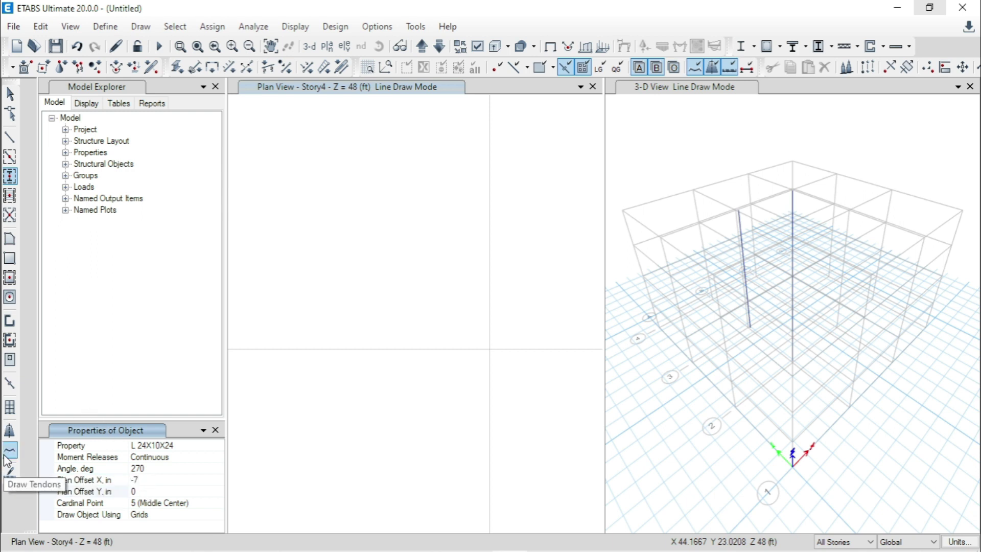
{"action": "left_click", "coordinate": [141, 491]}
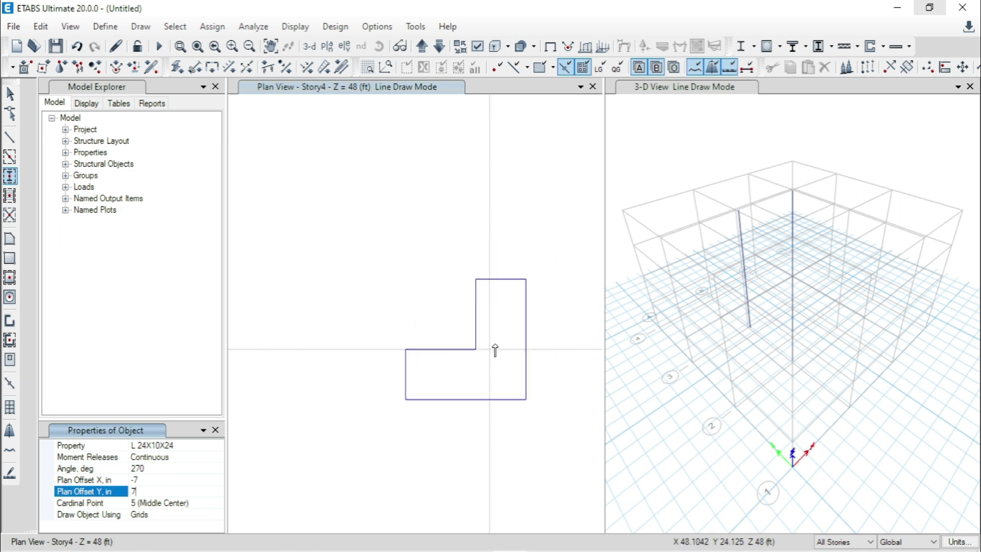
{"action": "left_click", "coordinate": [513, 400]}
{"action": "scroll", "coordinate": [553, 439], "scroll_direction": "down", "scroll_amount": 5}
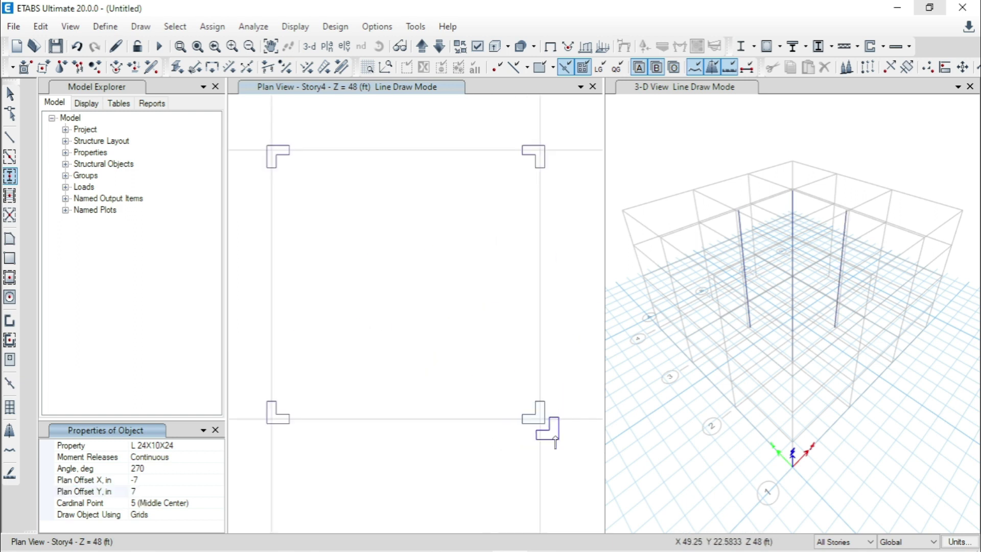
{"action": "left_click", "coordinate": [10, 93]}
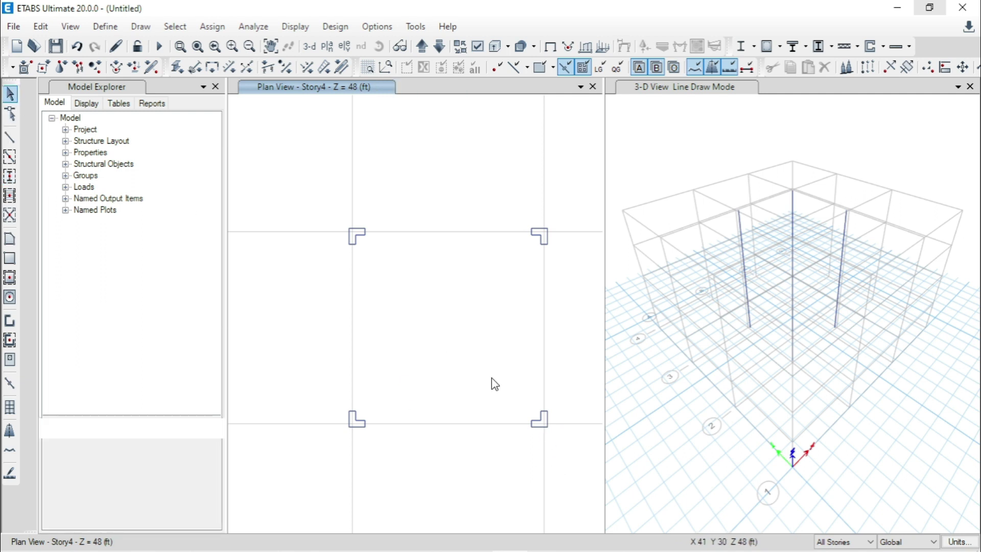
{"action": "scroll", "coordinate": [496, 392], "scroll_direction": "up", "scroll_amount": 2}
{"action": "scroll", "coordinate": [473, 357], "scroll_direction": "down", "scroll_amount": 2}
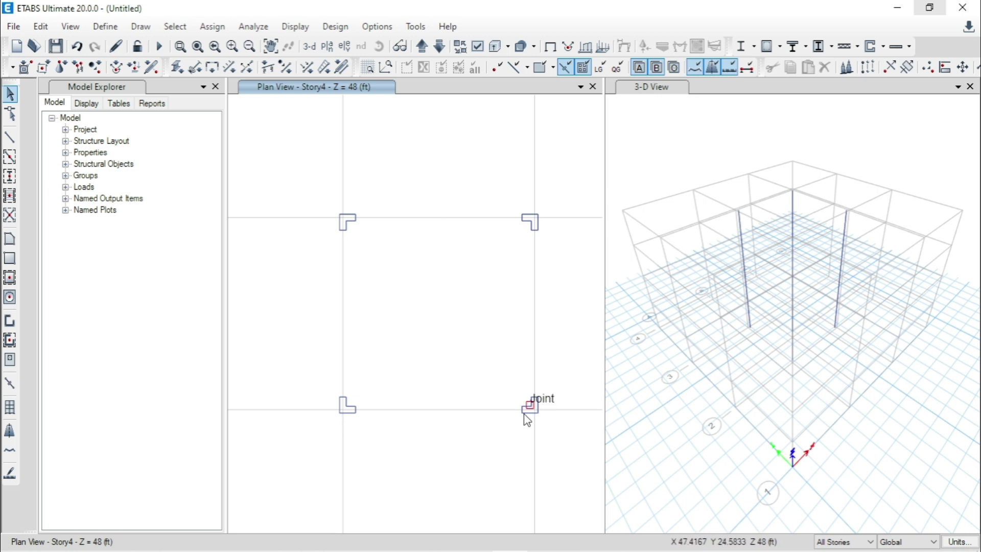
- Examine the four L columns in the 3-D view from different angles, comparing their column lines with grid points such as B-3
{"action": "scroll", "coordinate": [756, 231], "scroll_direction": "up", "scroll_amount": 5}
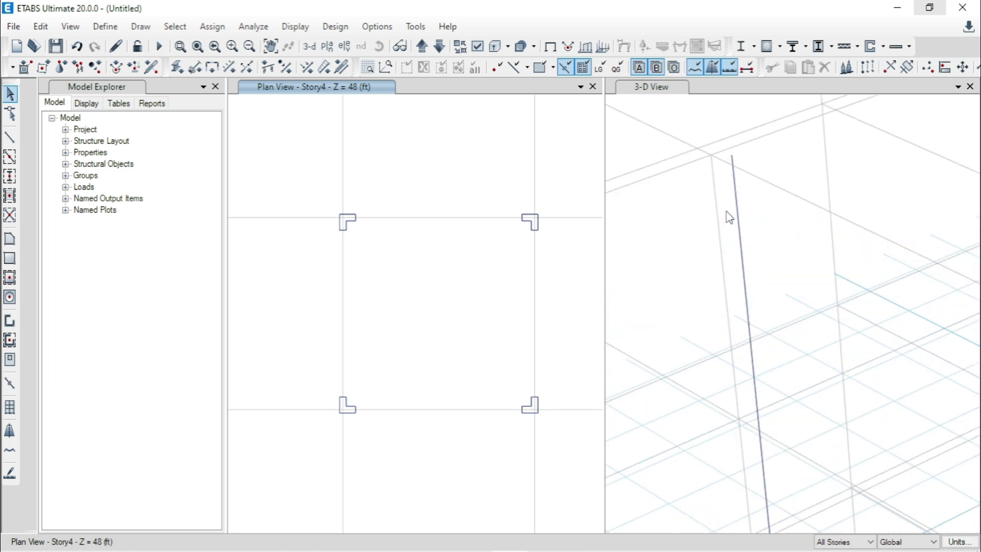
{"action": "scroll", "coordinate": [721, 229], "scroll_direction": "down", "scroll_amount": 3}
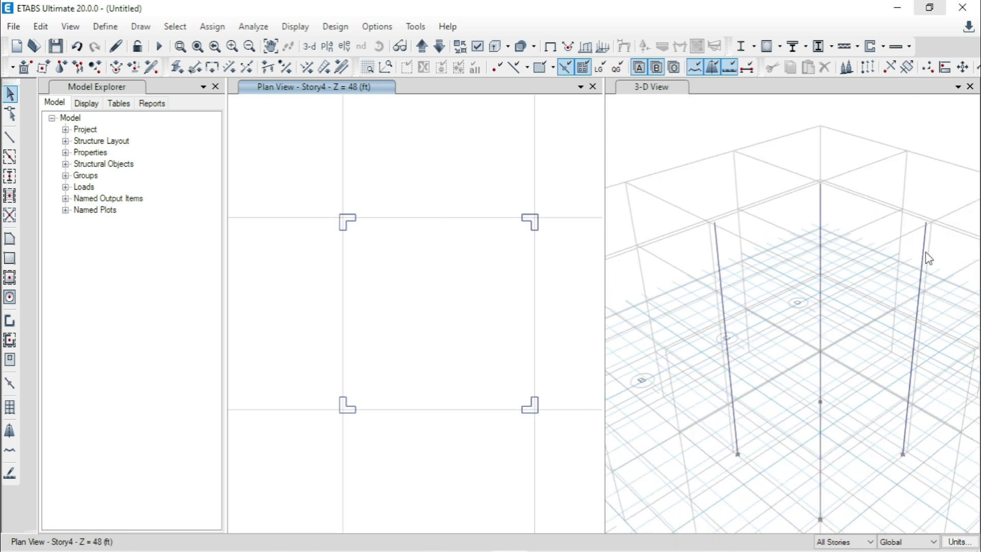
{"action": "scroll", "coordinate": [928, 253], "scroll_direction": "up", "scroll_amount": 3}
{"action": "scroll", "coordinate": [895, 299], "scroll_direction": "up", "scroll_amount": 1}
{"action": "scroll", "coordinate": [834, 236], "scroll_direction": "down", "scroll_amount": 3}
{"action": "scroll", "coordinate": [646, 260], "scroll_direction": "up", "scroll_amount": 2}
{"action": "scroll", "coordinate": [736, 236], "scroll_direction": "up", "scroll_amount": 2}
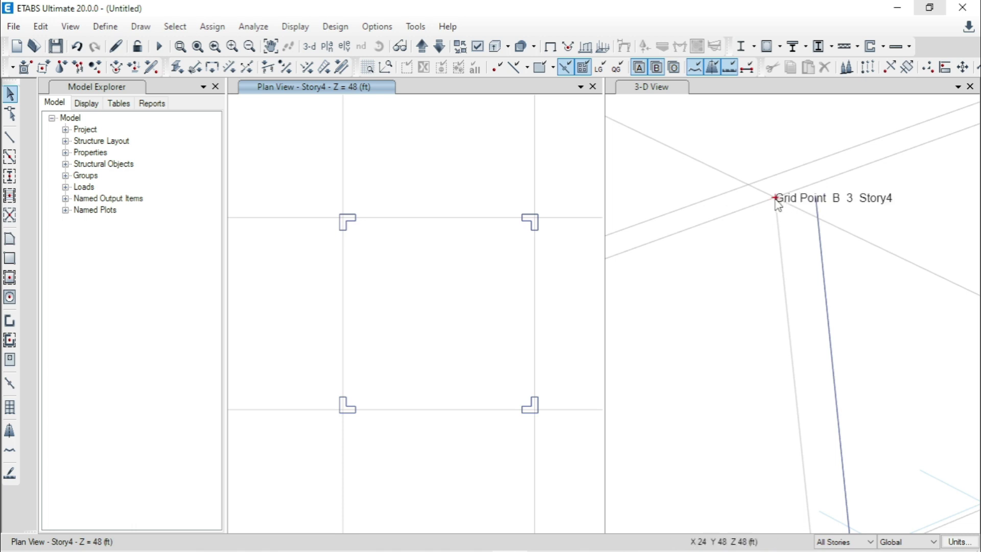
{"action": "scroll", "coordinate": [710, 201], "scroll_direction": "down", "scroll_amount": 5}
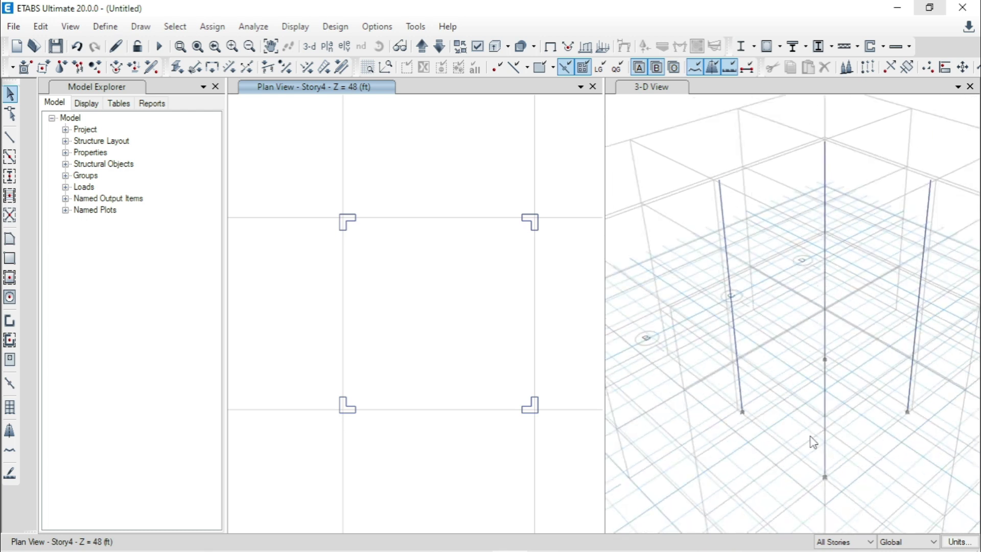
{"action": "middle_click_drag", "start_coordinate": [792, 504], "coordinate": [727, 508], "text": "shift"}
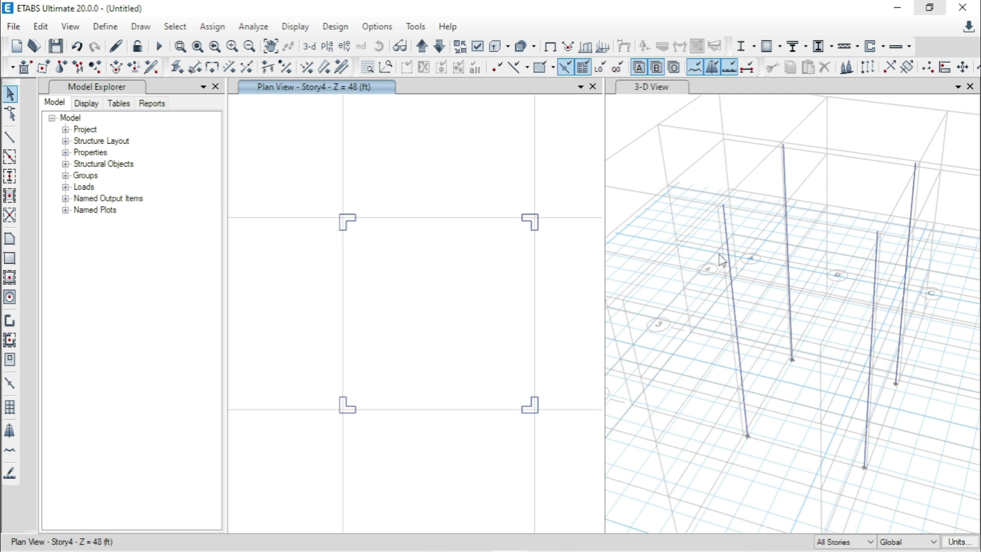
{"action": "scroll", "coordinate": [721, 258], "scroll_direction": "up", "scroll_amount": 5}
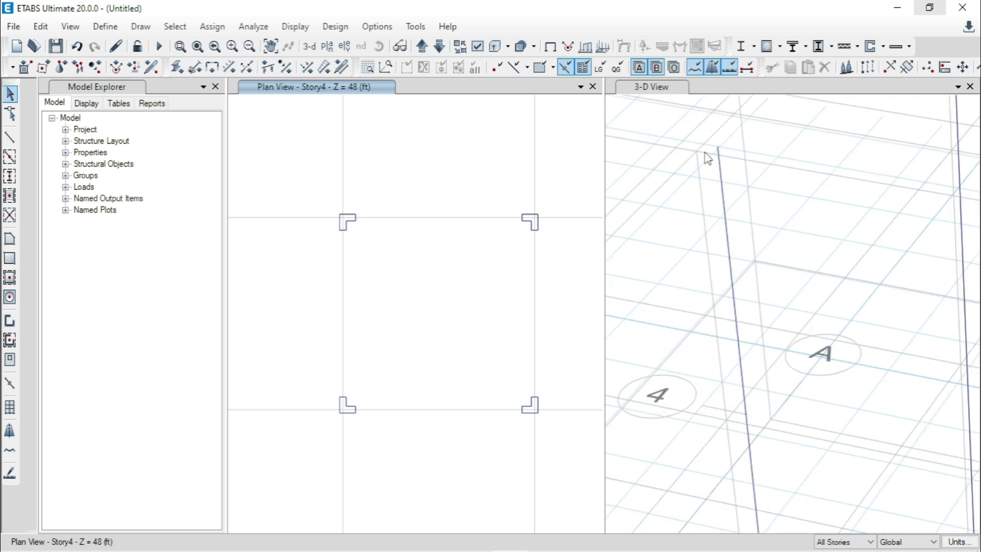
{"action": "scroll", "coordinate": [708, 159], "scroll_direction": "up", "scroll_amount": 2}
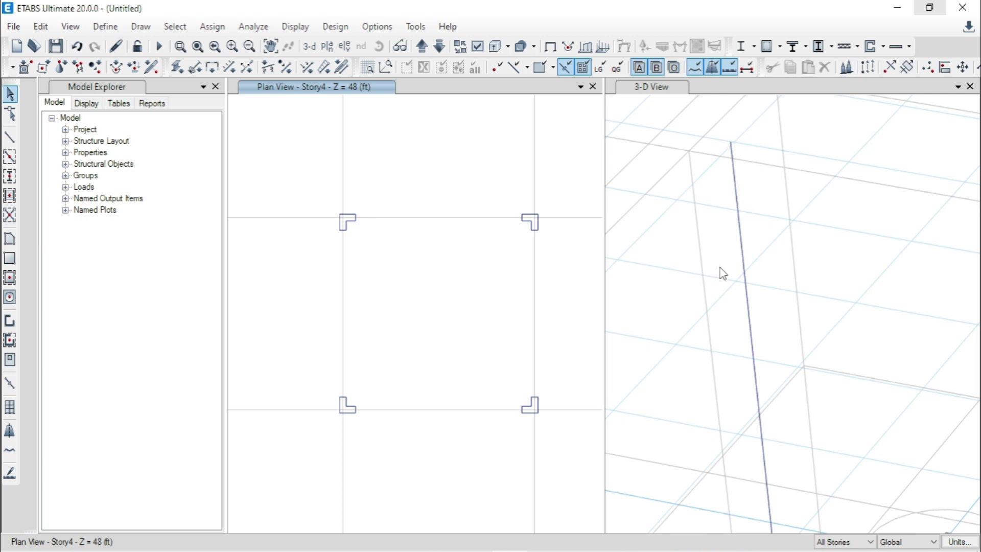
{"action": "scroll", "coordinate": [722, 274], "scroll_direction": "down", "scroll_amount": 7}
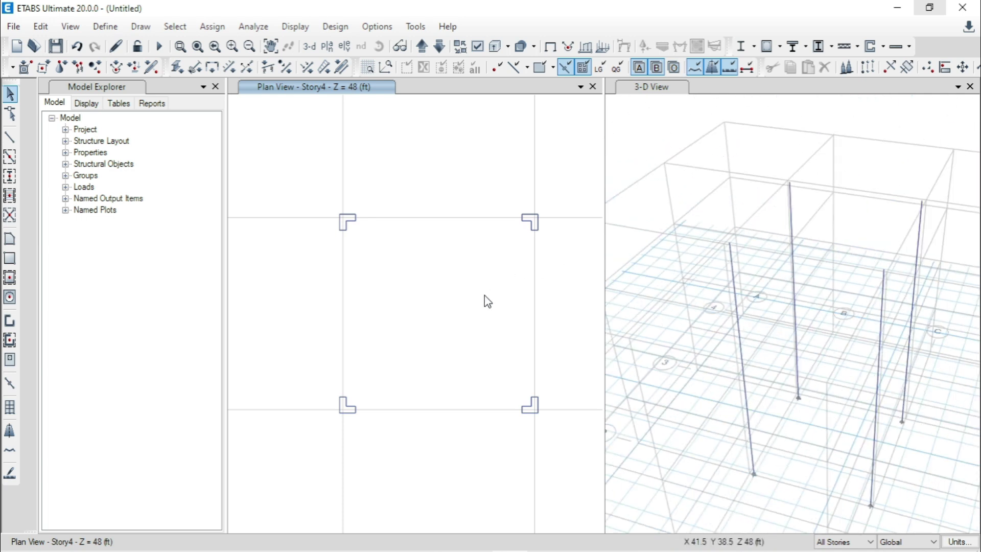